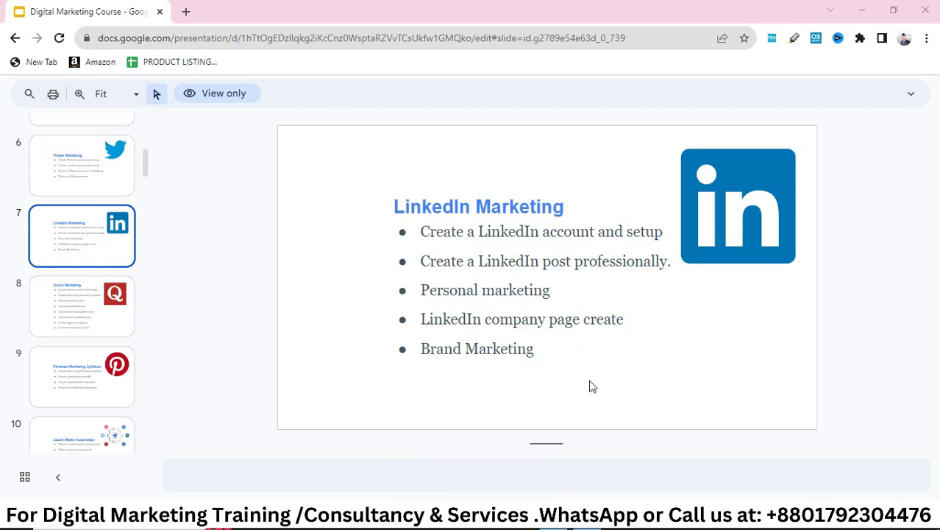
- Open a new browser tab beside the Digital Marketing Course deck, ready for an address
left_click(186, 11)
left_click(214, 42)
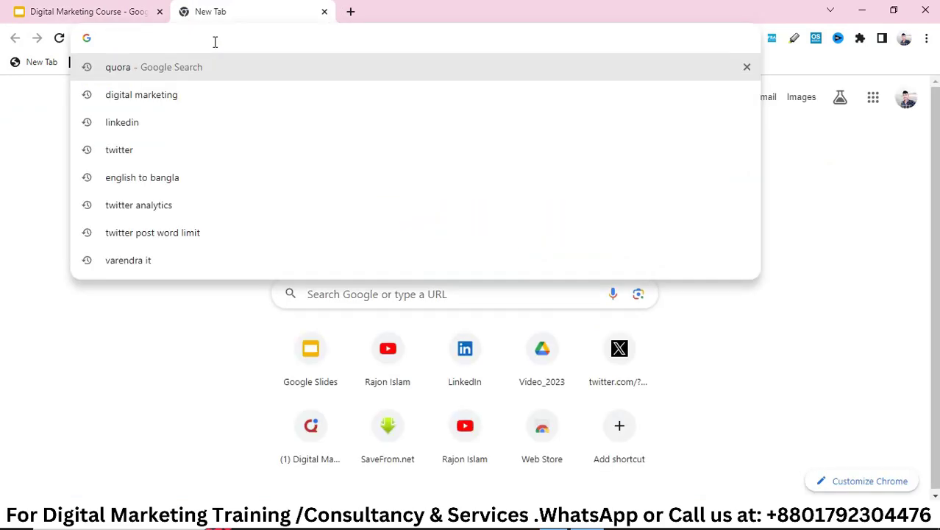
- Go to linkedin.com by entering linkedin in the new tab's address bar
type("linkedin.com")
key("Return")
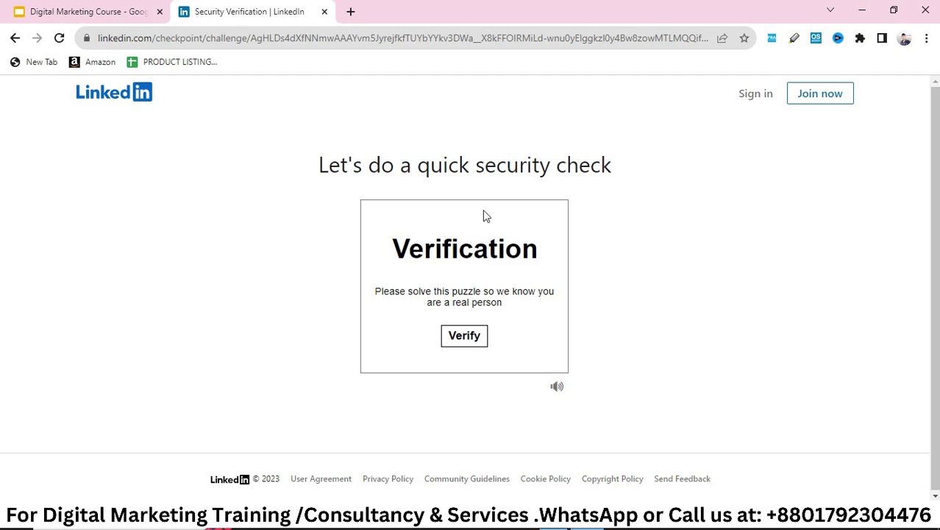
- Solve the five-round upright-deer security puzzle and sign back into LinkedIn
left_click(469, 343)
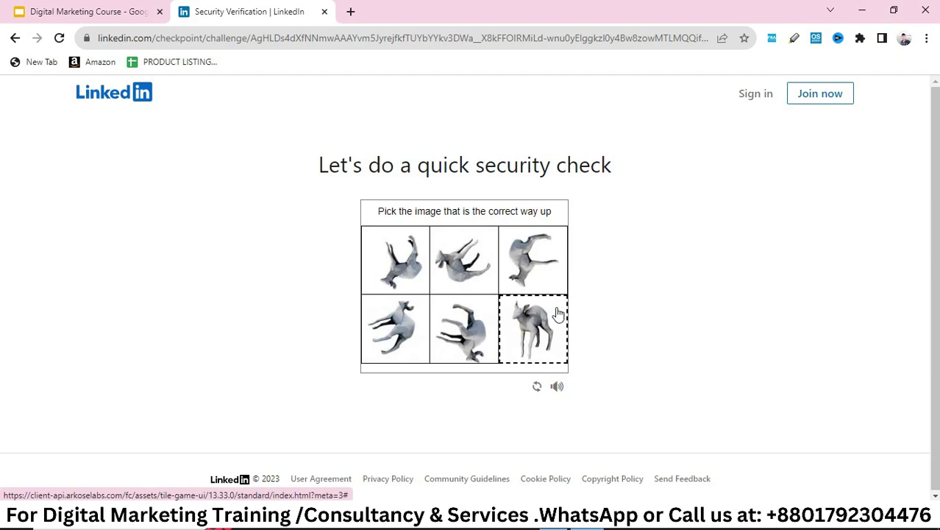
left_click(534, 321)
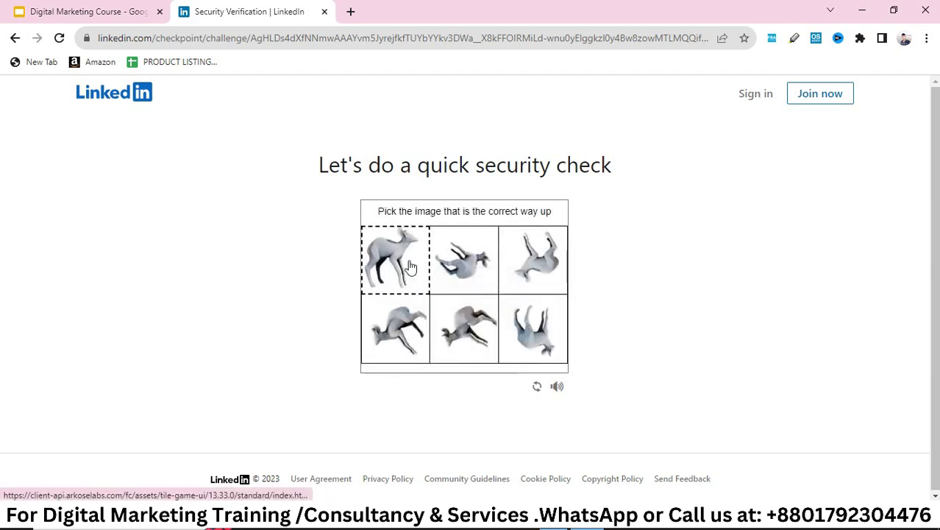
left_click(410, 266)
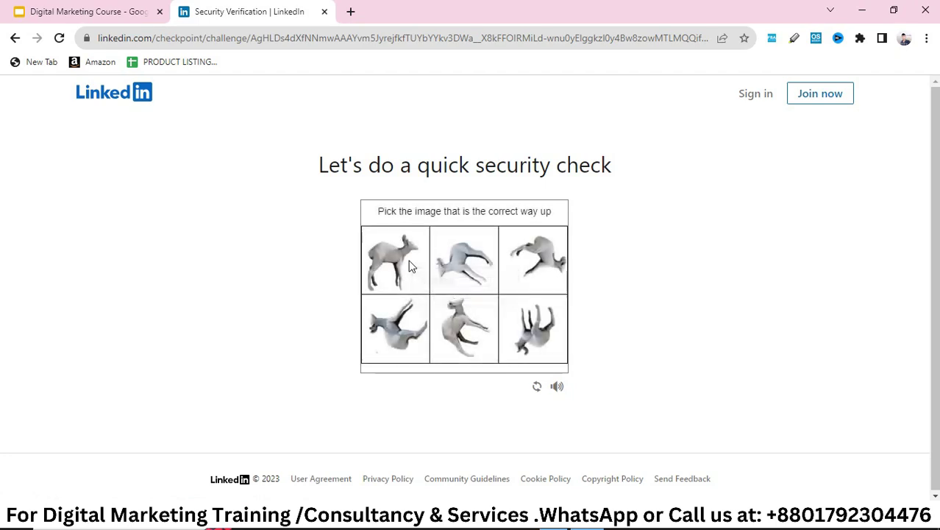
left_click(403, 269)
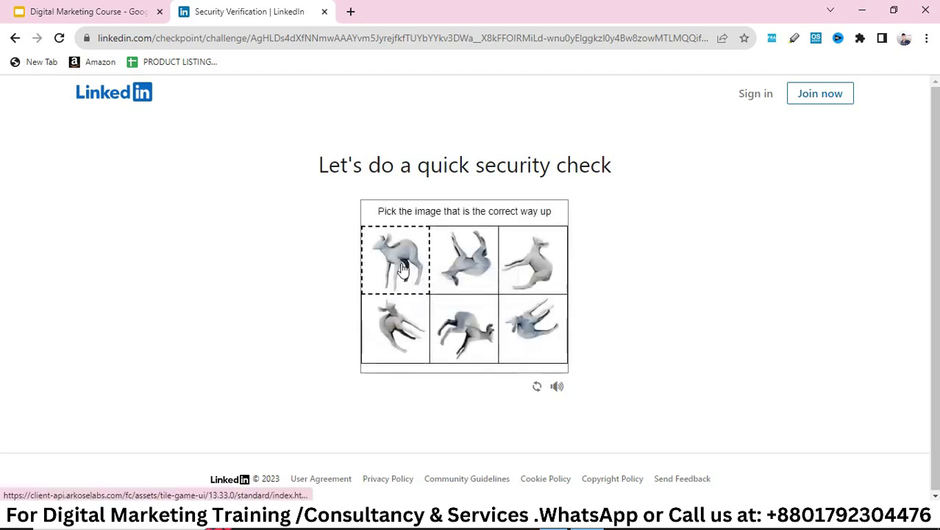
left_click(401, 269)
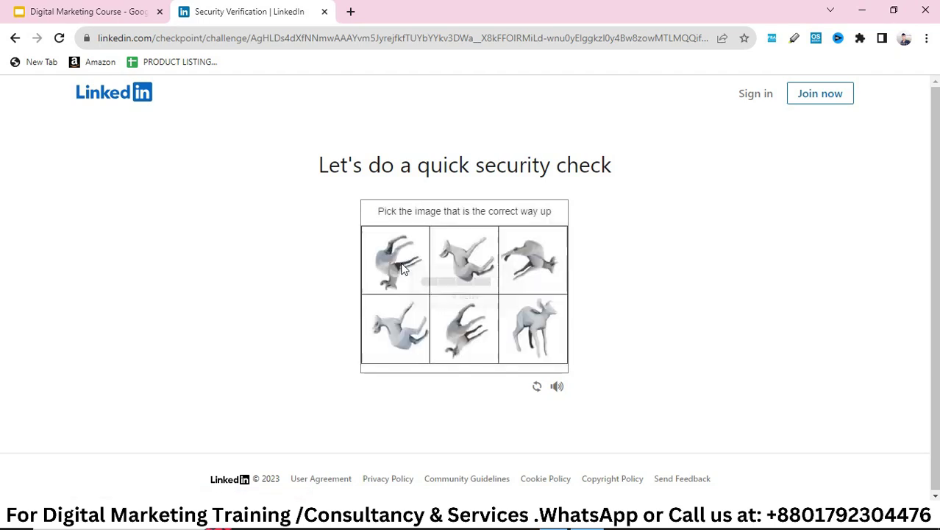
left_click(545, 337)
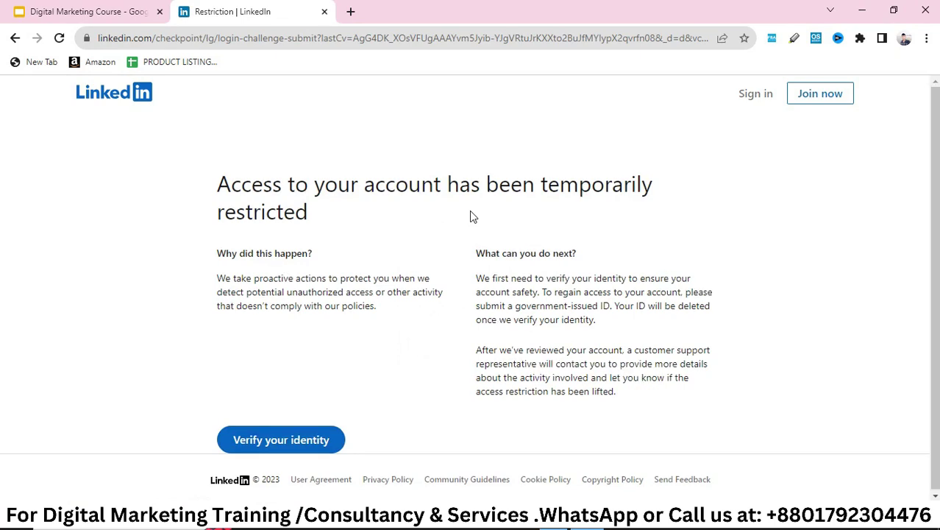
left_click(765, 97)
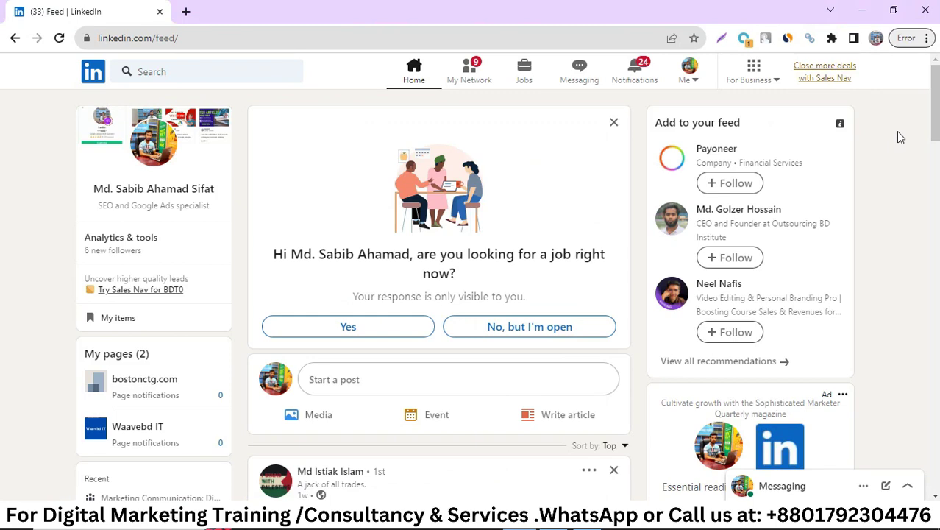
- Choose Create a Company Page from the For Business menu
left_click(762, 86)
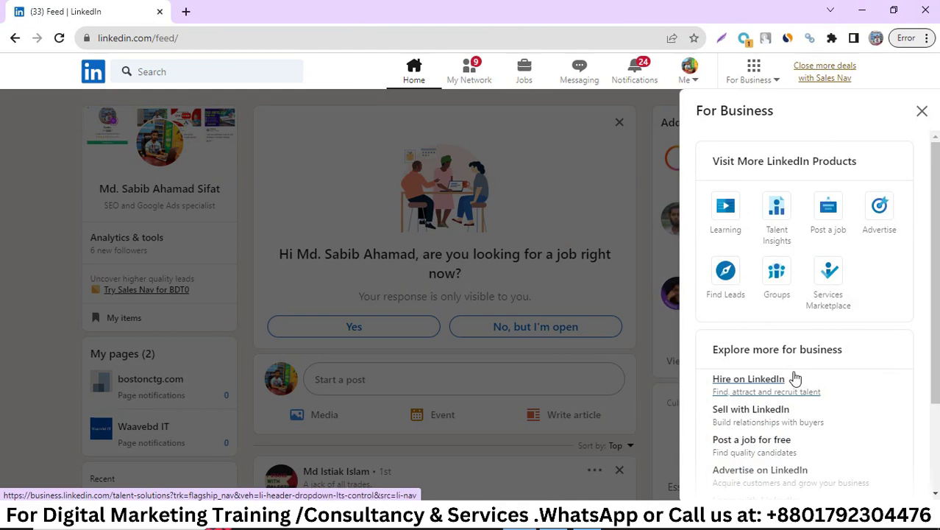
scroll(794, 377, "down", 2)
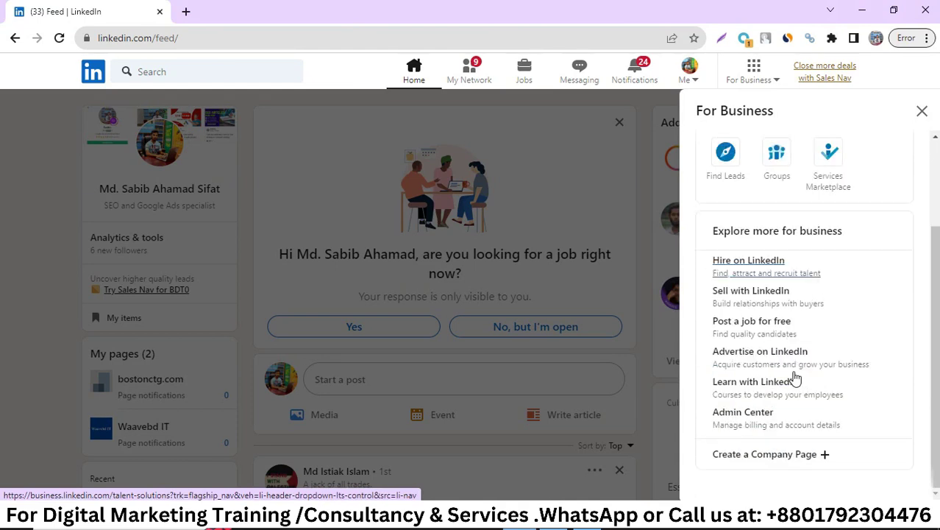
left_click(795, 466)
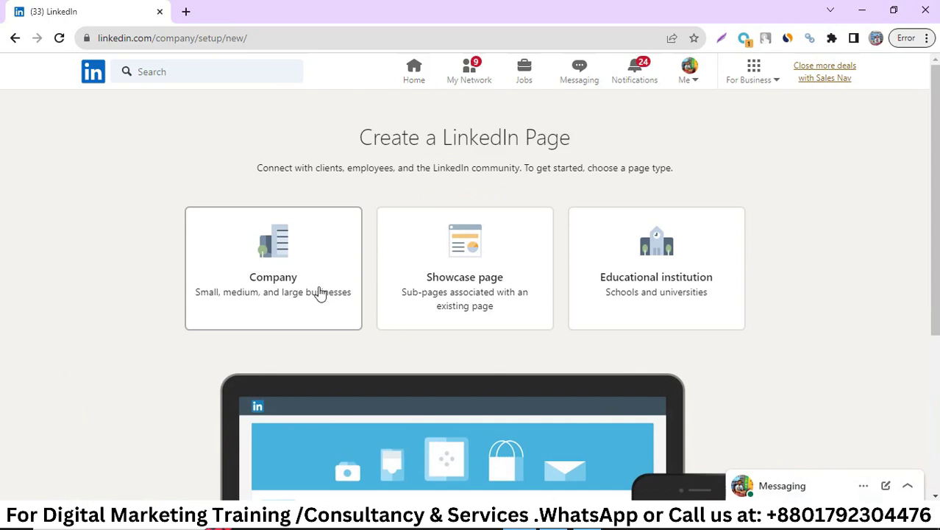
- Pick the Company page type, enter the organization's name, and check the auto-filled public URL
left_click(259, 265)
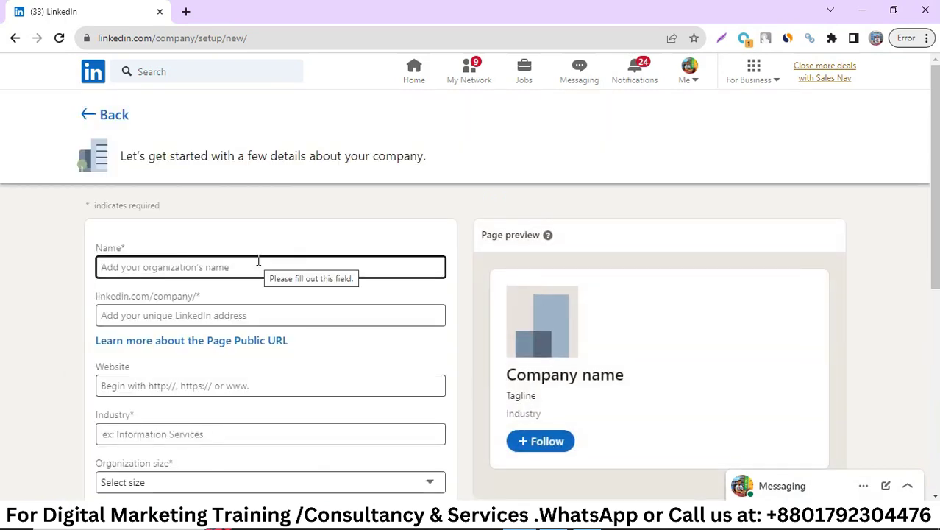
left_click(258, 260)
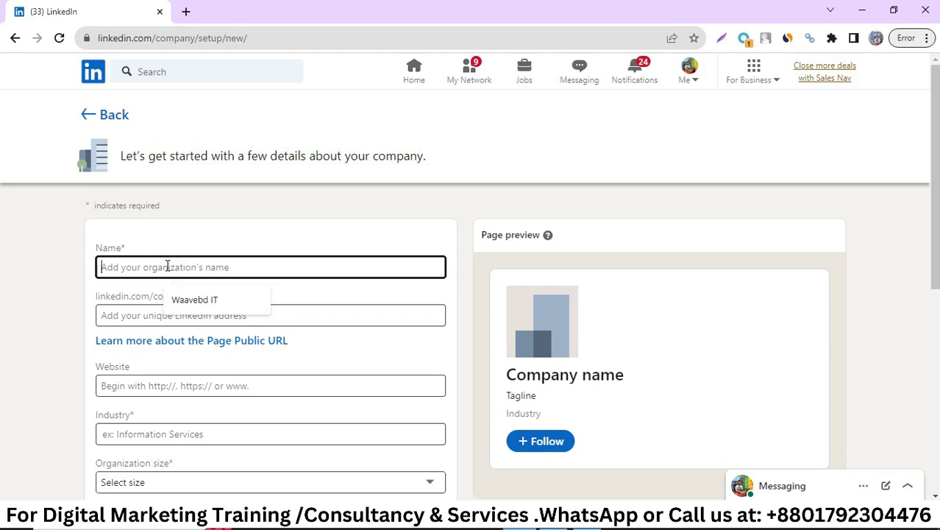
type("s")
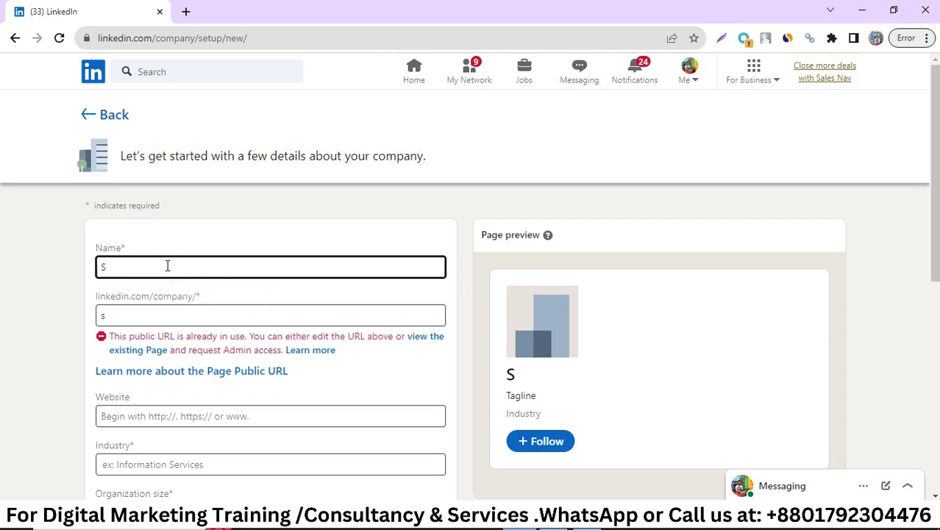
type("A Si")
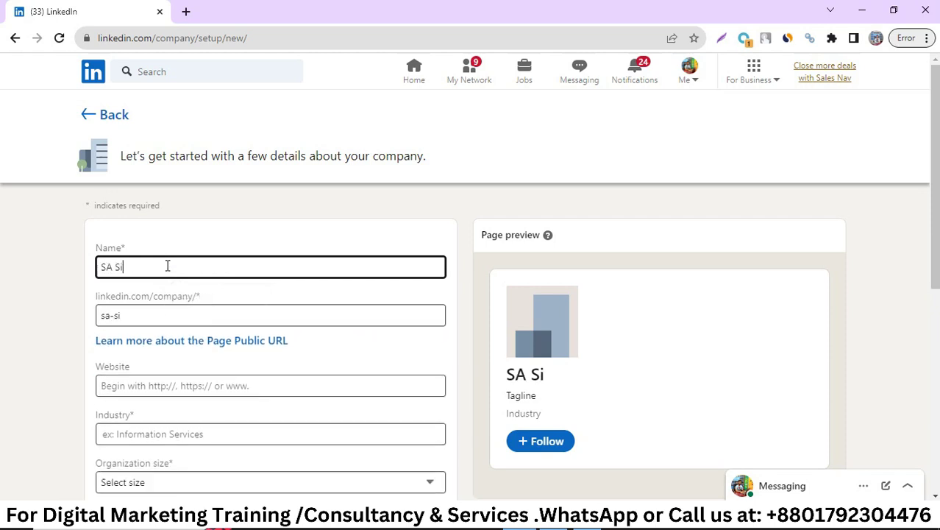
type("fat")
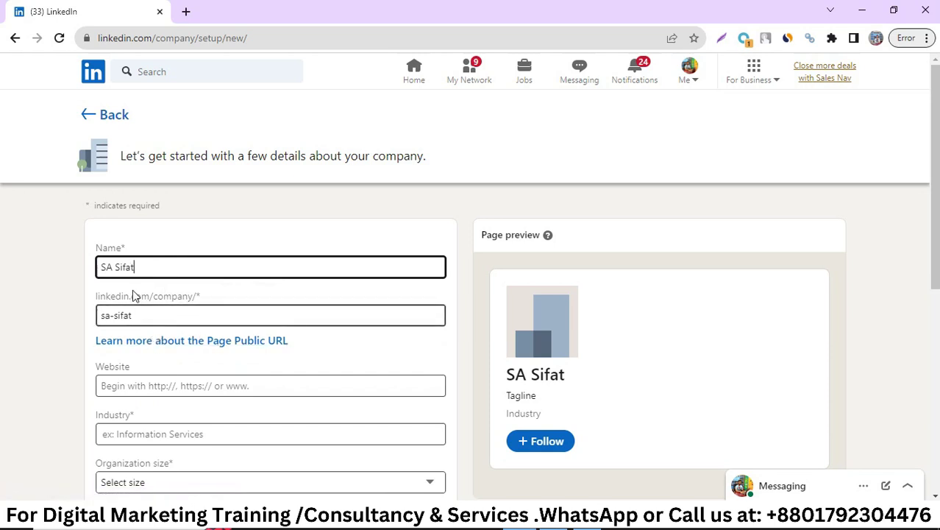
scroll(212, 360, "down", 1)
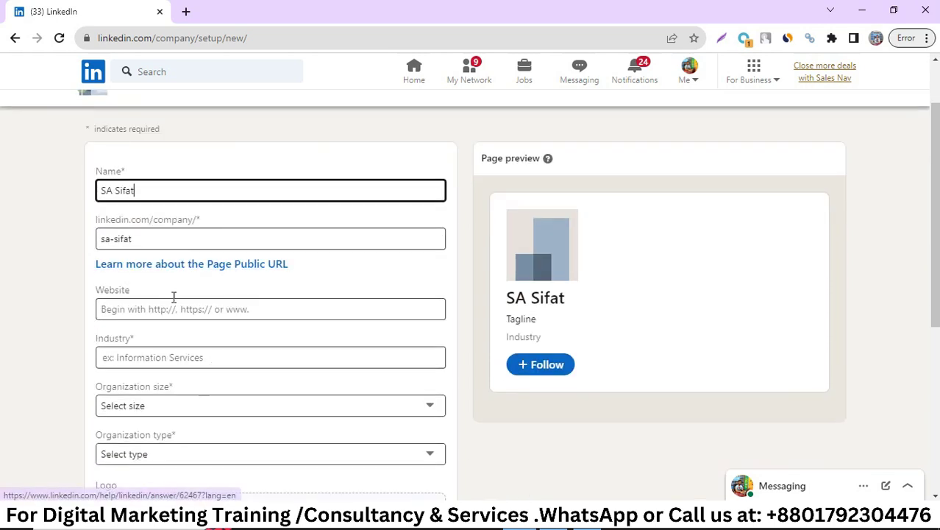
left_click(178, 307)
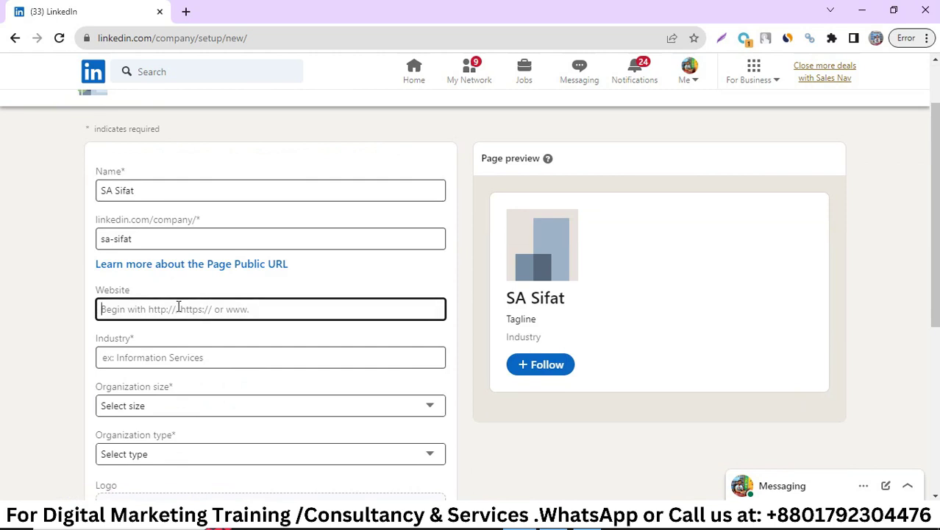
left_click_drag(211, 220, 195, 223)
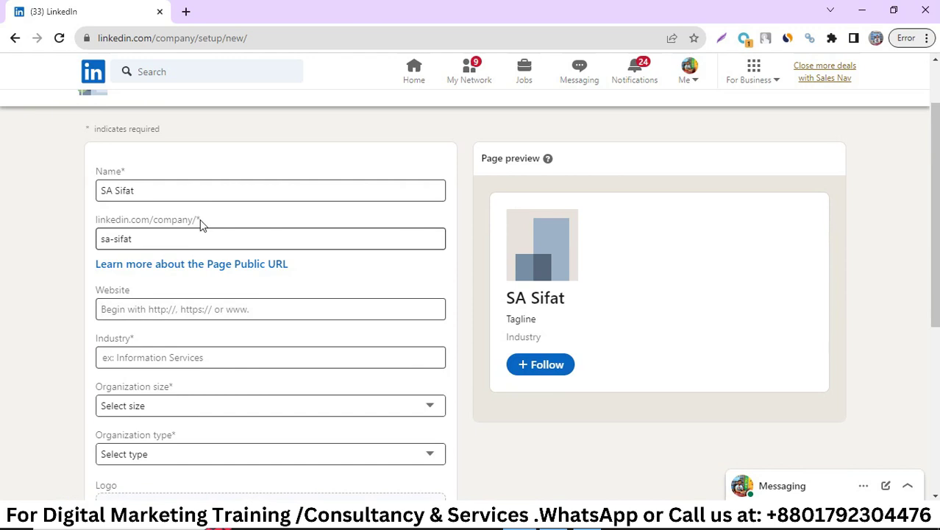
left_click(194, 223)
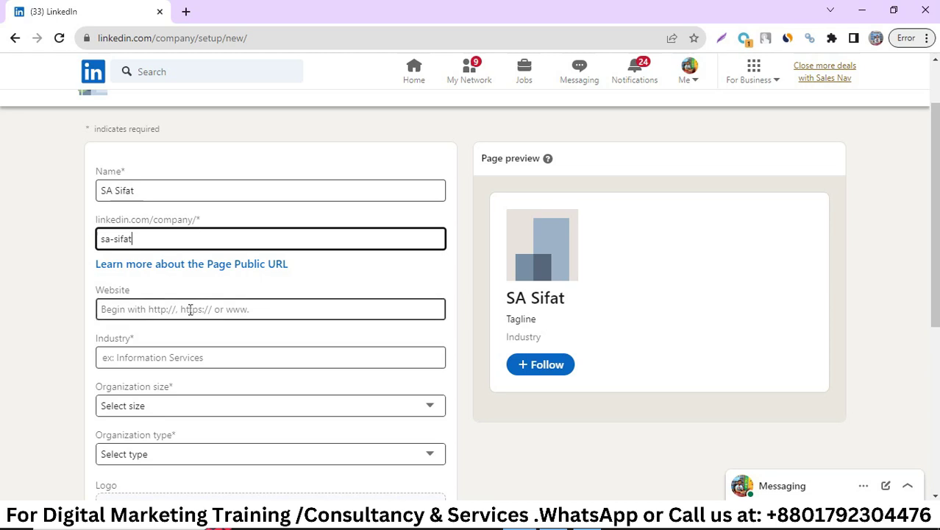
scroll(189, 309, "down", 1)
- Set the industry to Information Services, replacing the Business Content entry
left_click(153, 300)
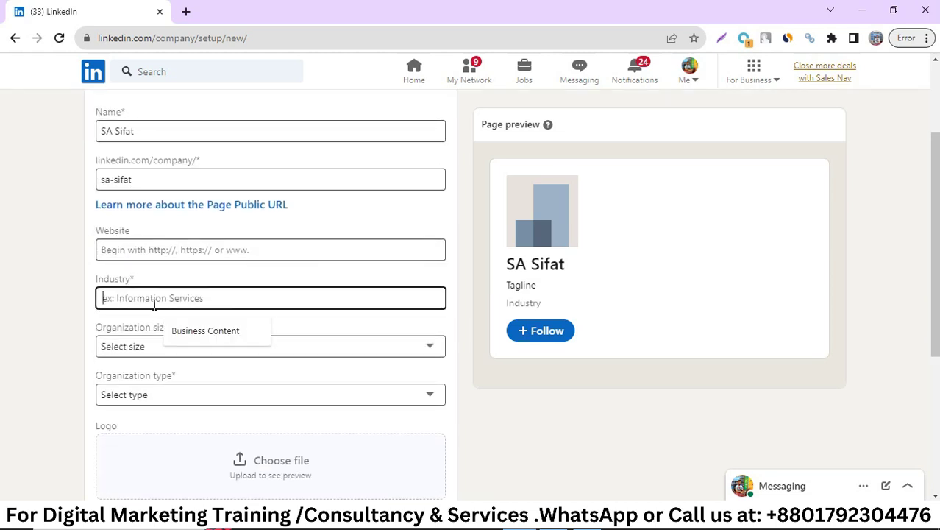
left_click(222, 337)
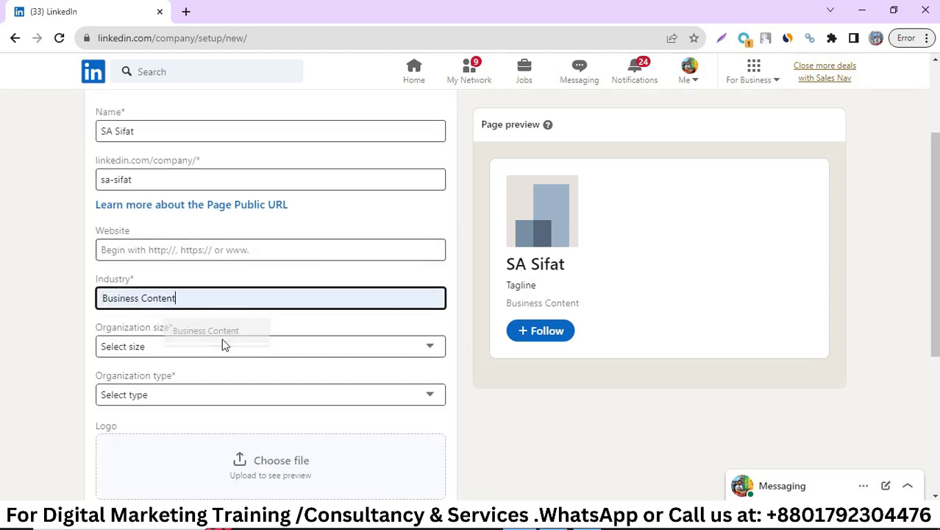
left_click(177, 324)
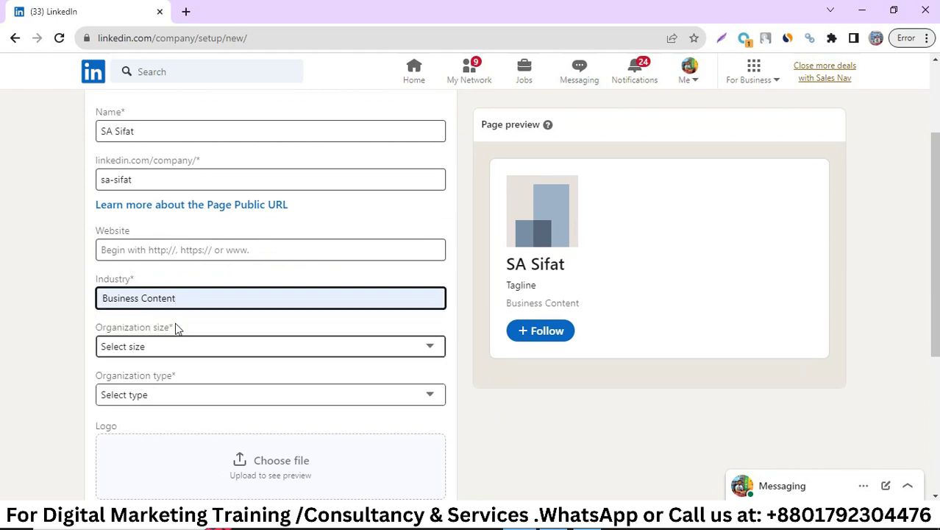
triple_click(204, 295)
key("BackSpace")
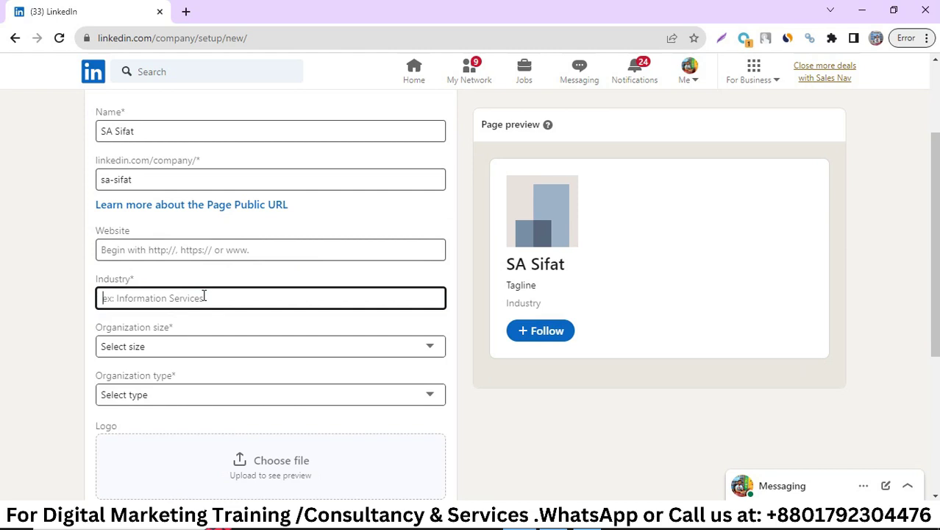
type("inf")
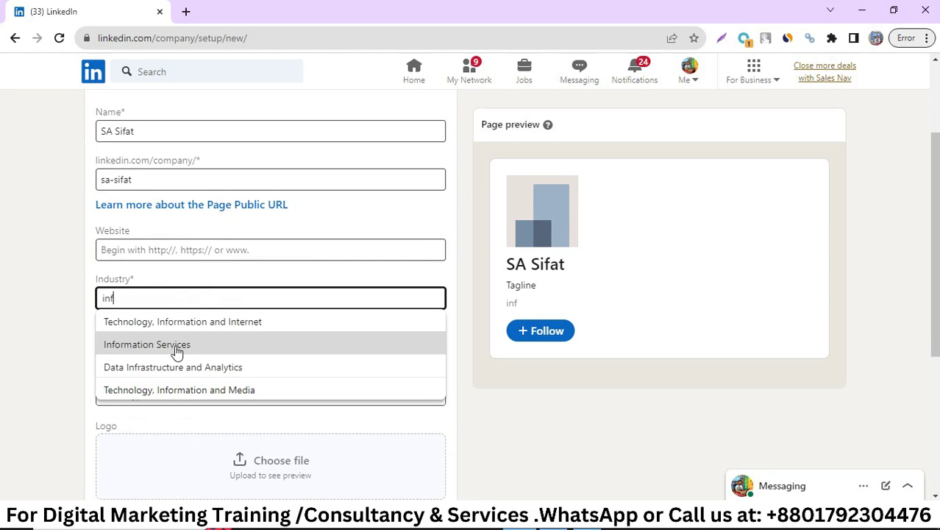
left_click(177, 352)
- Set organization size to 2–10 employees and organization type to Self-employed
left_click(169, 347)
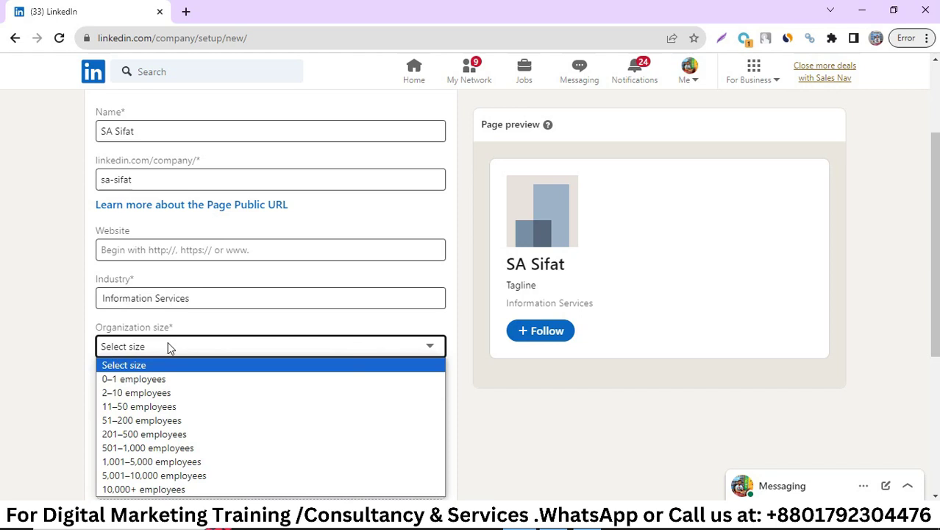
left_click(126, 394)
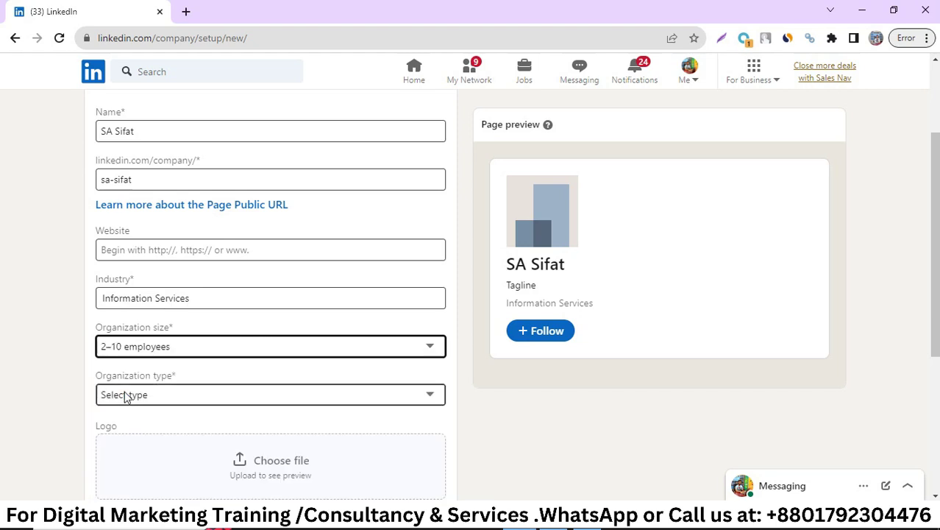
left_click(125, 395)
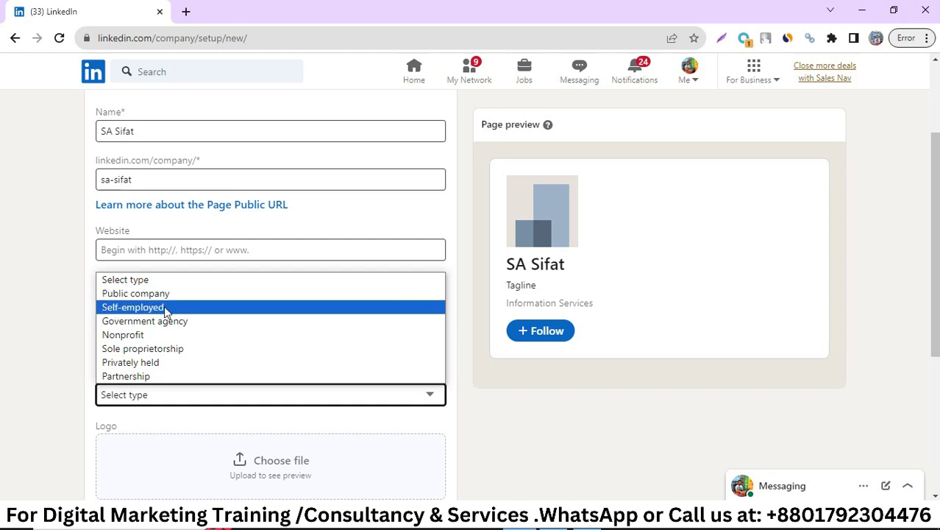
left_click(165, 308)
scroll(159, 377, "down", 1)
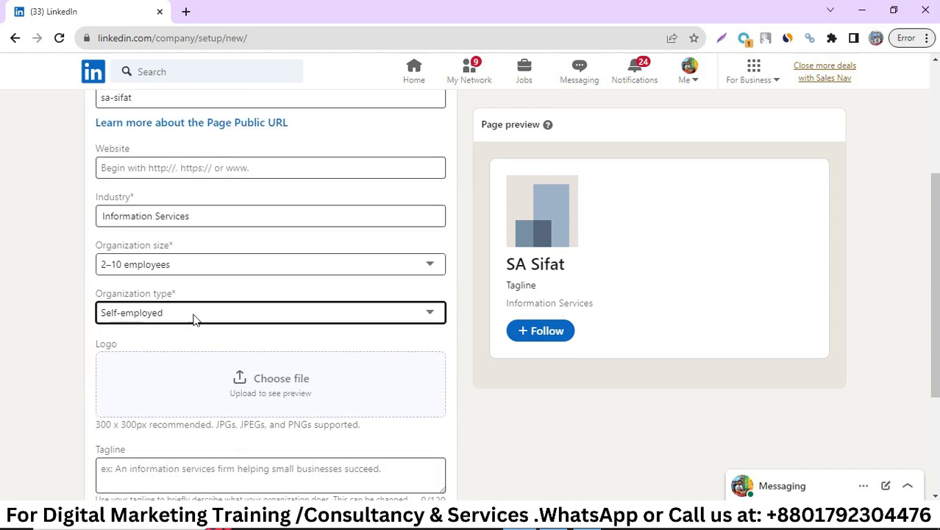
scroll(147, 309, "down", 2)
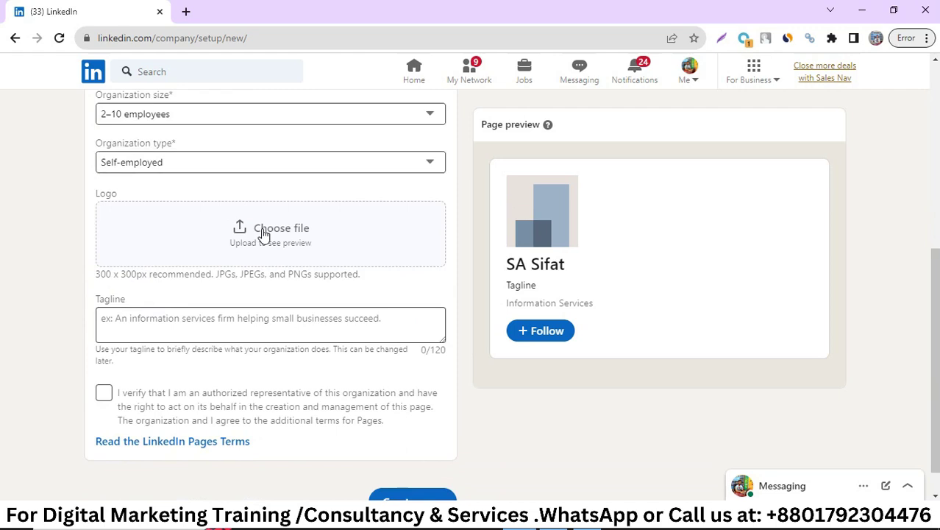
- Upload Untitled design (20).jpg from the file picker as the page logo
left_click(264, 232)
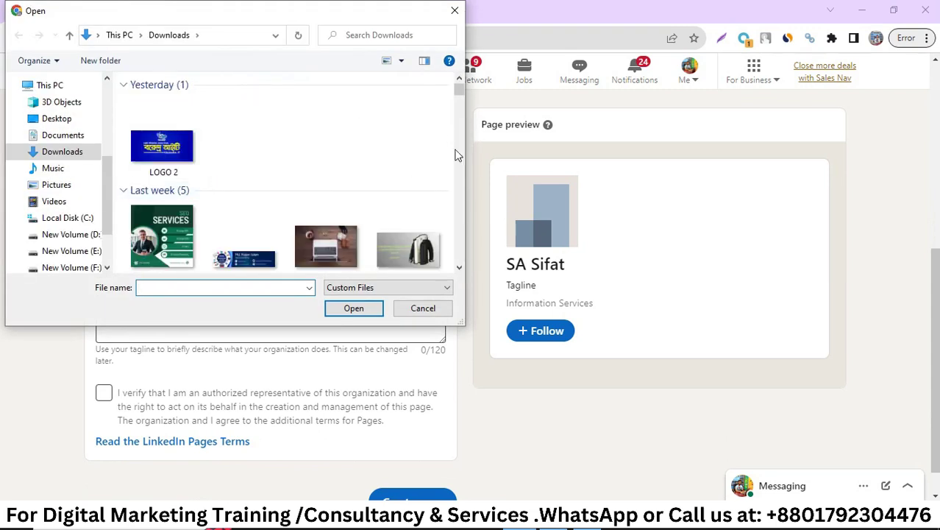
left_click_drag(459, 90, 459, 122)
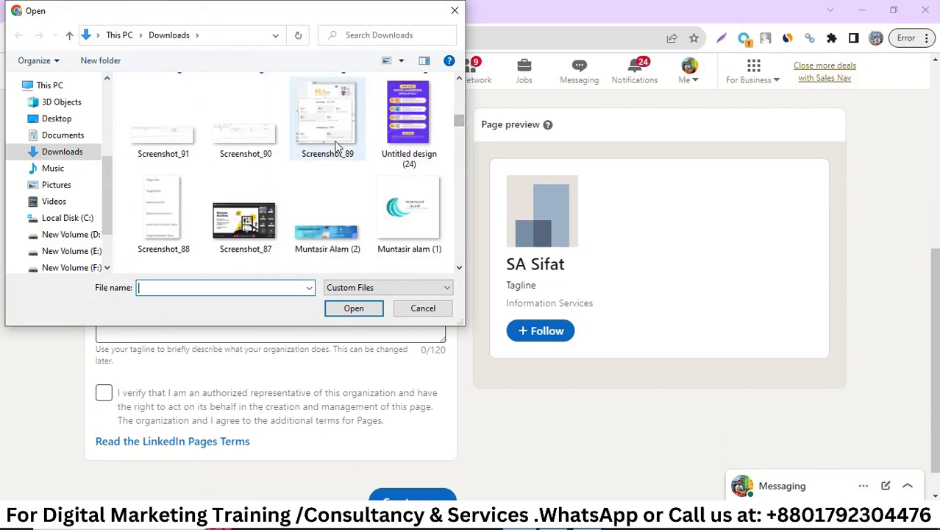
scroll(336, 147, "down", 2)
scroll(336, 147, "down", 1)
scroll(336, 147, "down", 2)
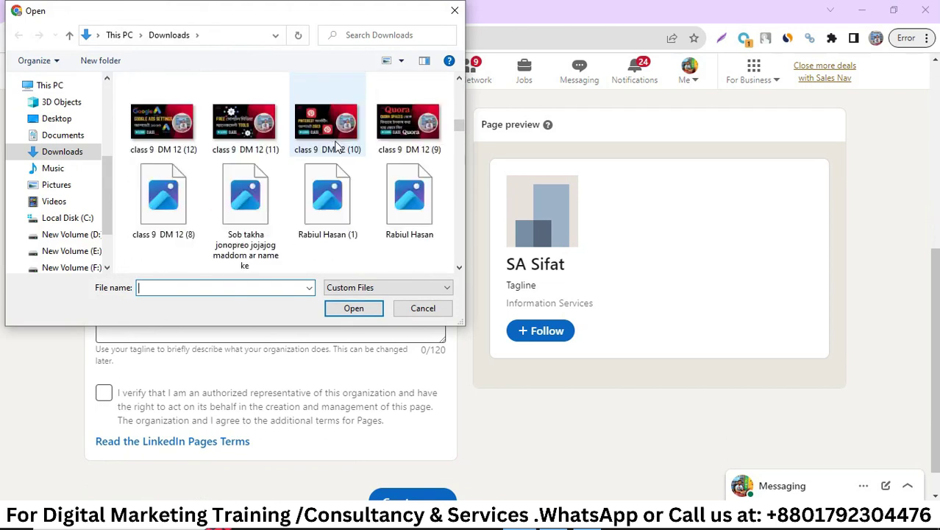
scroll(336, 147, "down", 1)
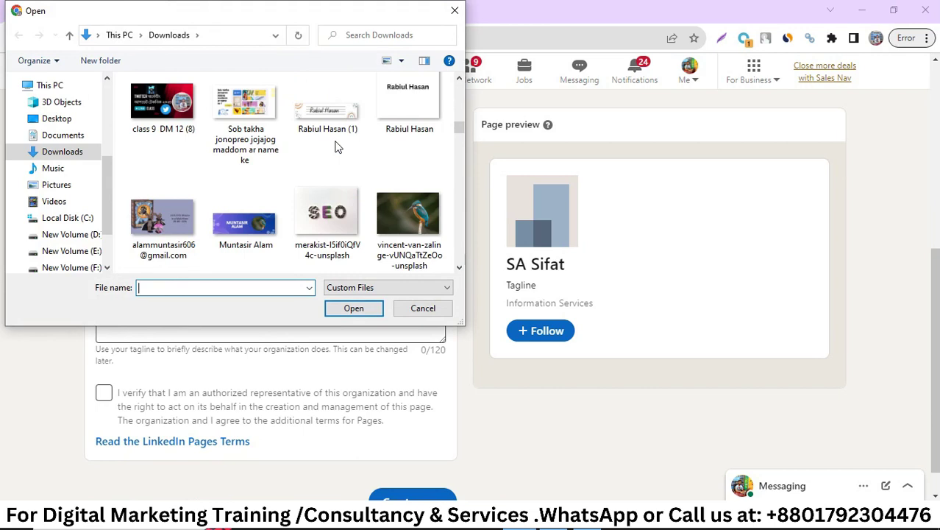
scroll(336, 148, "down", 2)
scroll(336, 147, "down", 1)
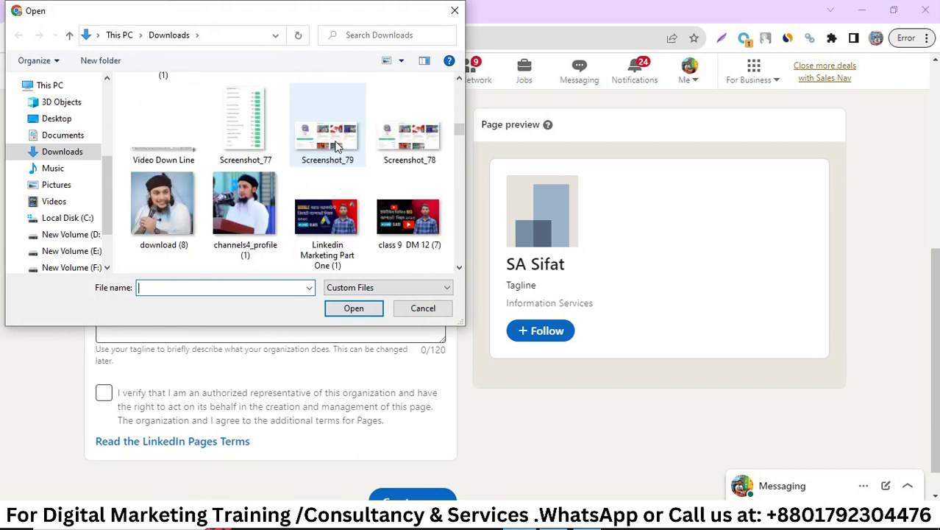
scroll(337, 148, "down", 1)
scroll(336, 147, "down", 1)
scroll(336, 147, "down", 1)
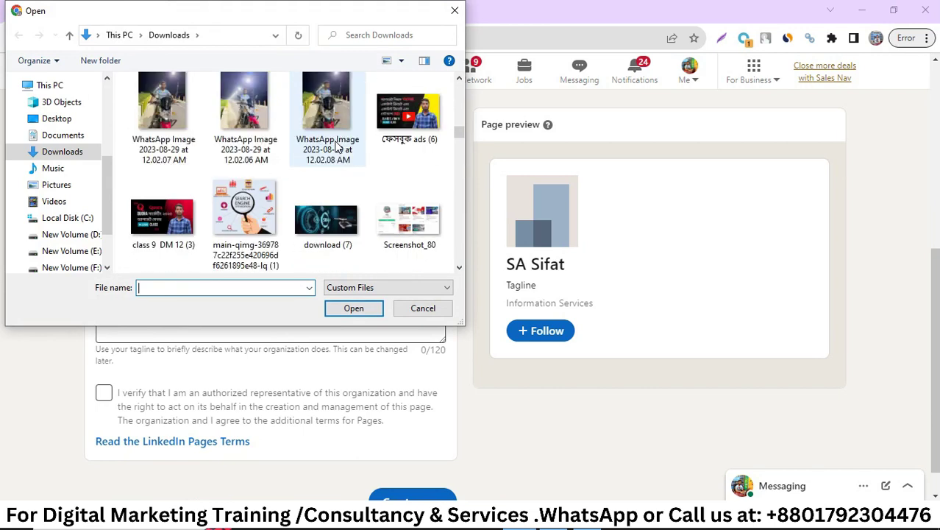
scroll(336, 147, "down", 1)
scroll(336, 147, "down", 1)
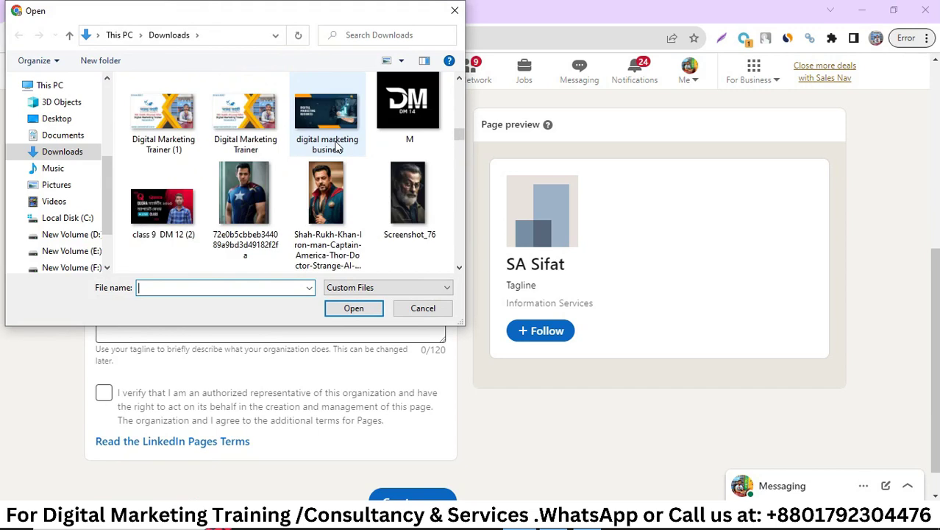
scroll(336, 147, "down", 1)
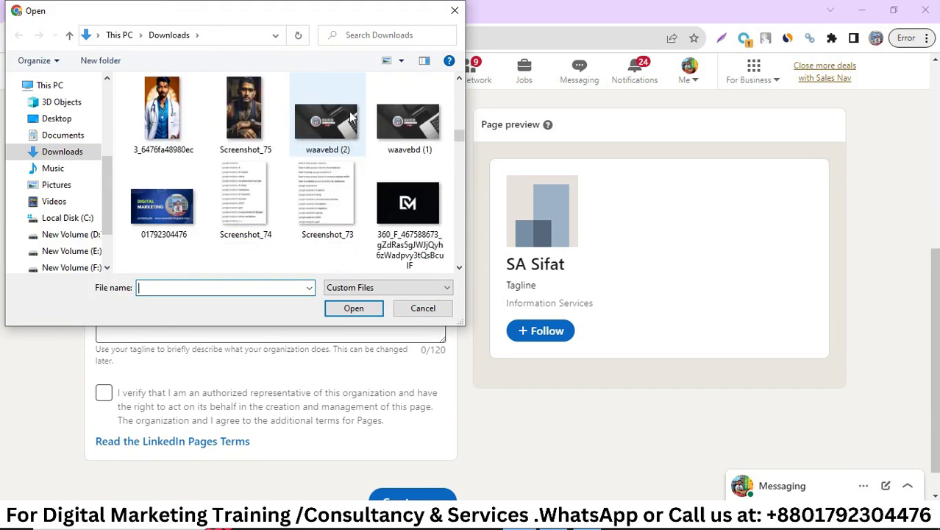
scroll(349, 111, "down", 1)
scroll(349, 111, "down", 1)
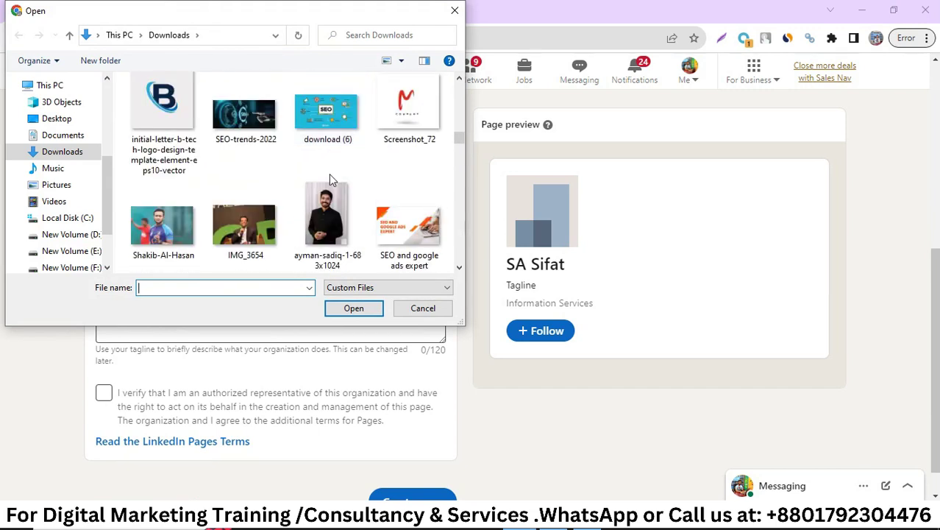
scroll(329, 174, "down", 2)
scroll(329, 174, "down", 1)
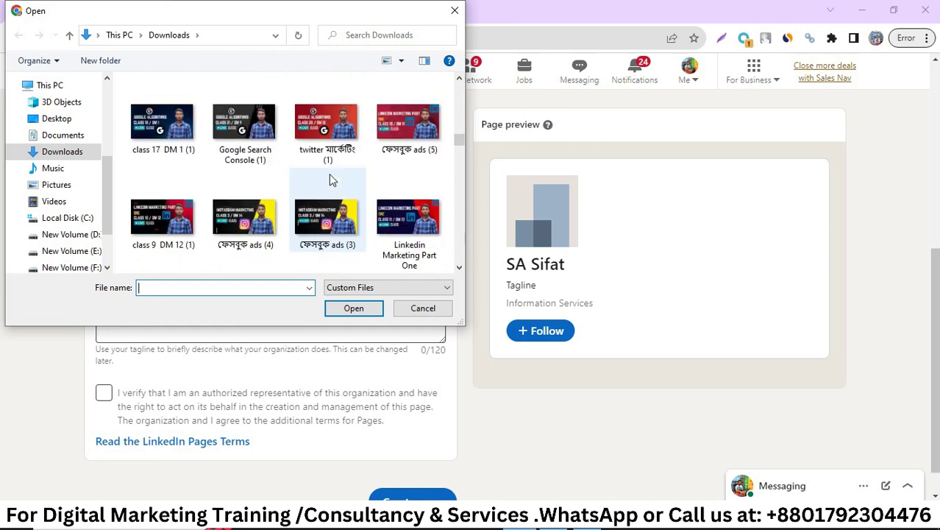
scroll(316, 186, "up", 1)
left_click(180, 109)
double_click(180, 109)
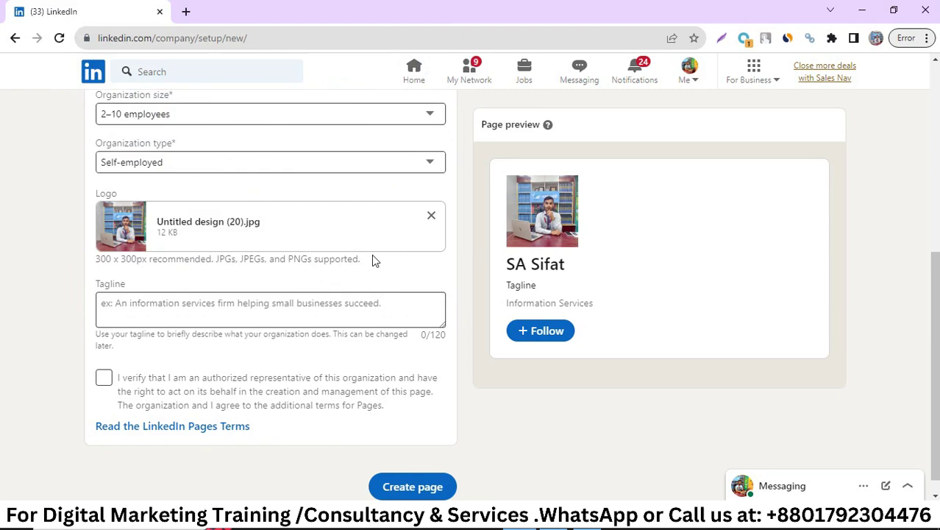
scroll(372, 254, "down", 1)
- Tick the 'I verify' box confirming authority to manage the organization's page
left_click(193, 296)
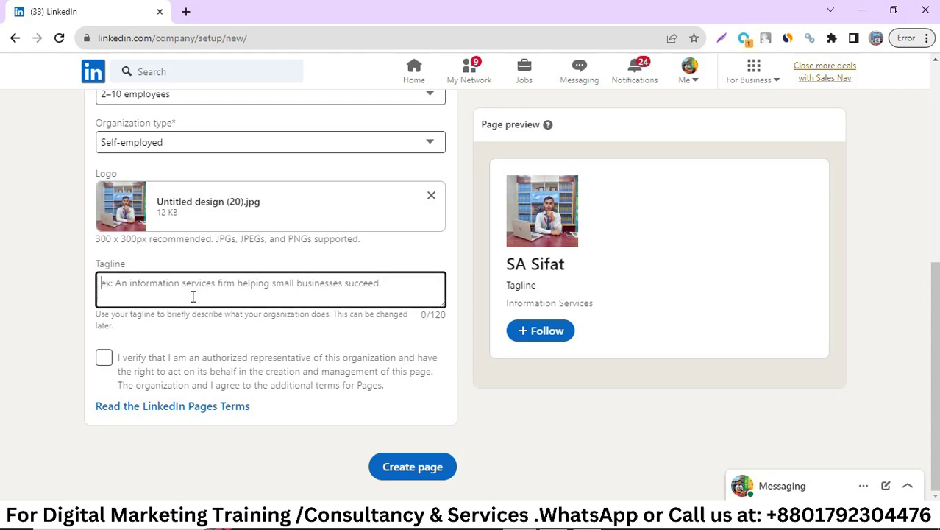
left_click(104, 359)
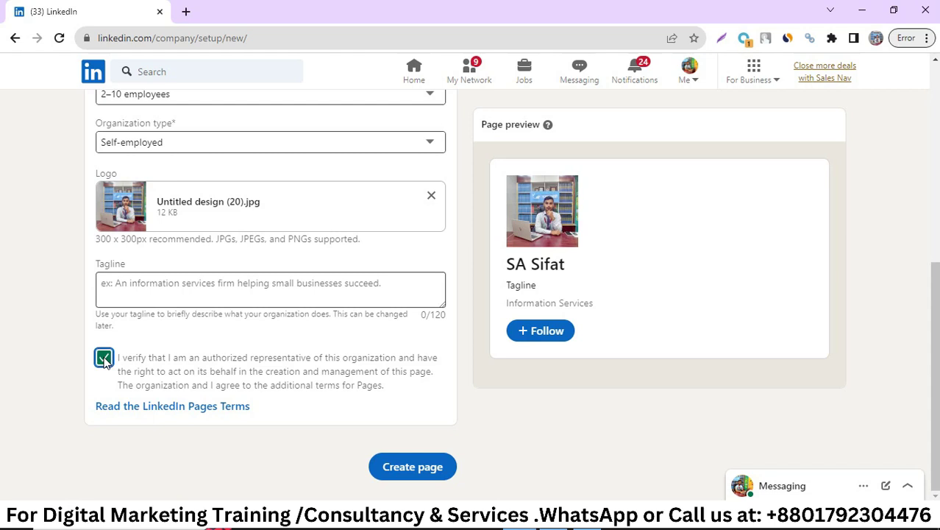
left_click(104, 360)
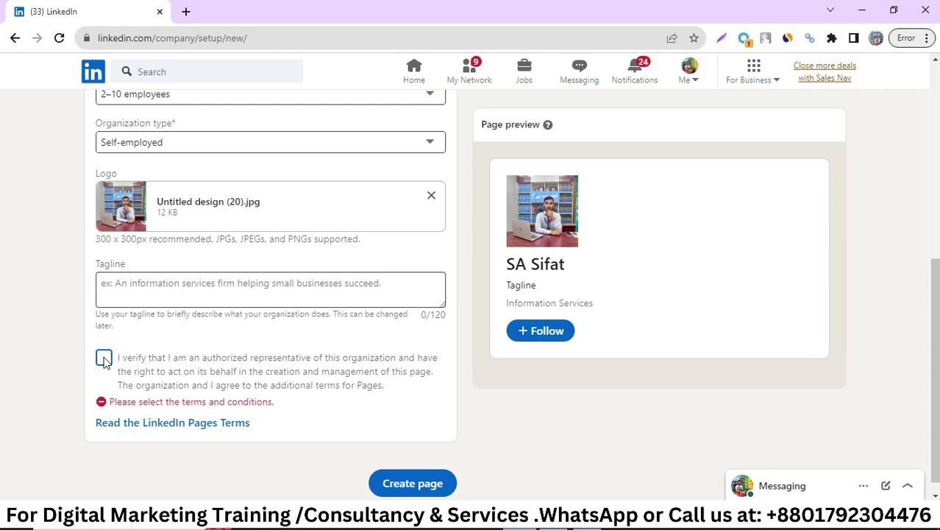
left_click(104, 359)
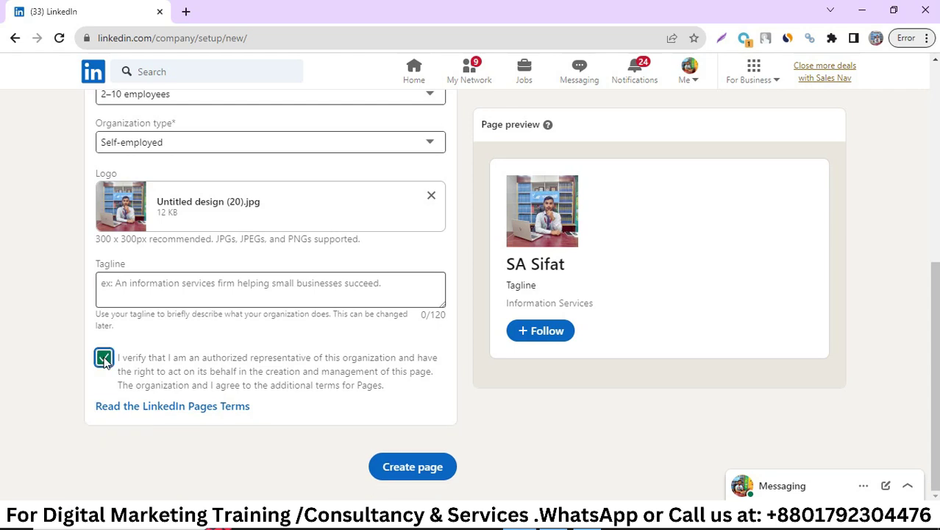
- Submit the page for creation, retrying after the 'This public URL is already in use' error
left_click(393, 473)
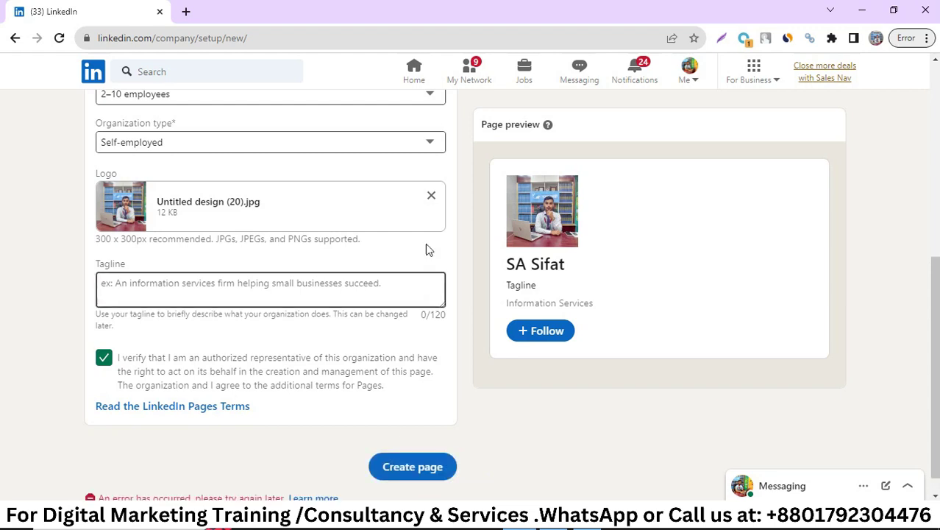
scroll(310, 294, "down", 1)
scroll(310, 294, "up", 4)
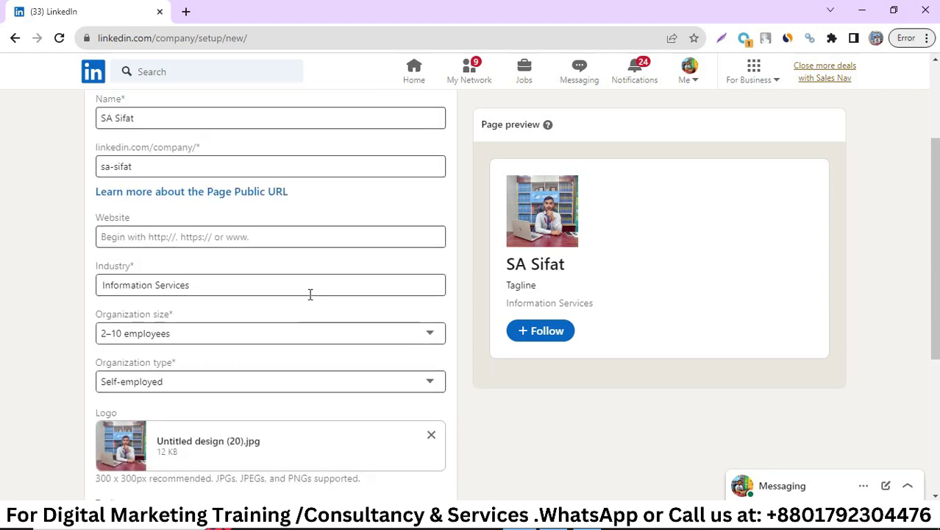
scroll(310, 294, "down", 4)
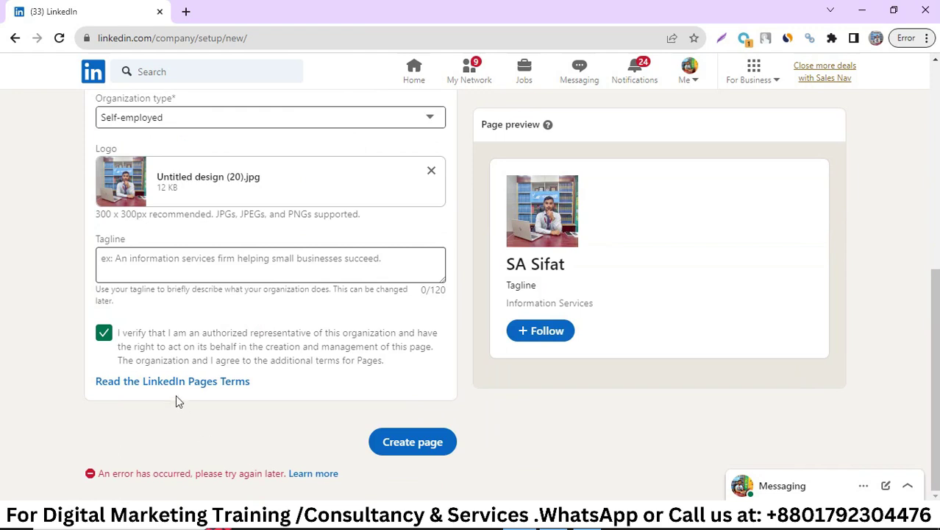
left_click(430, 456)
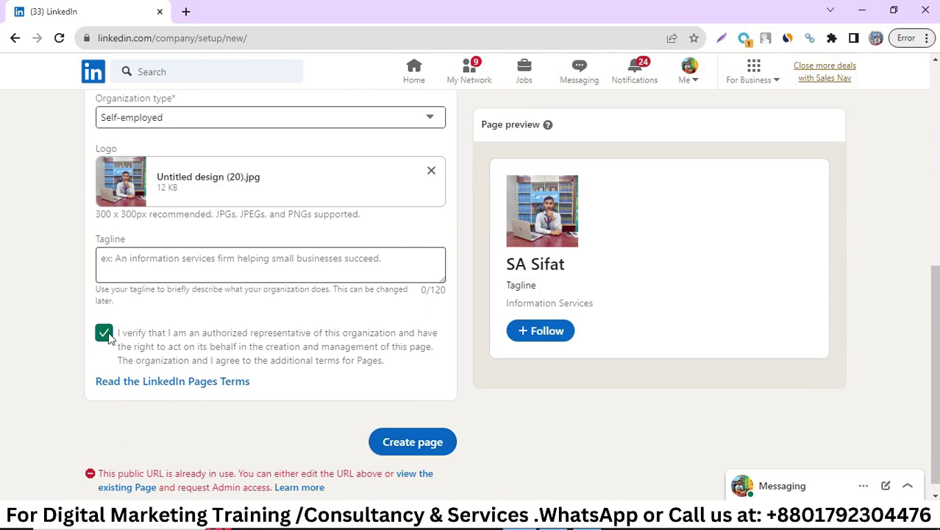
left_click(104, 332)
left_click(426, 460)
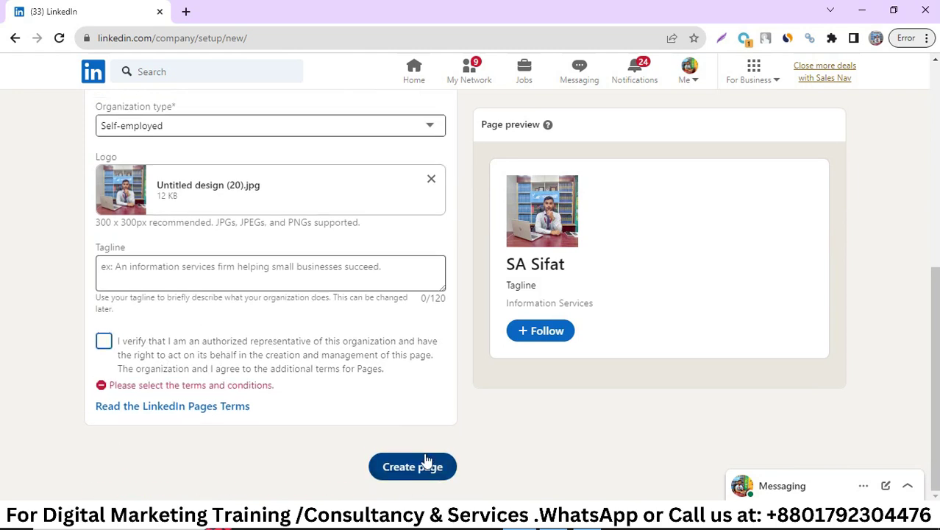
left_click(414, 469)
scroll(142, 361, "up", 4)
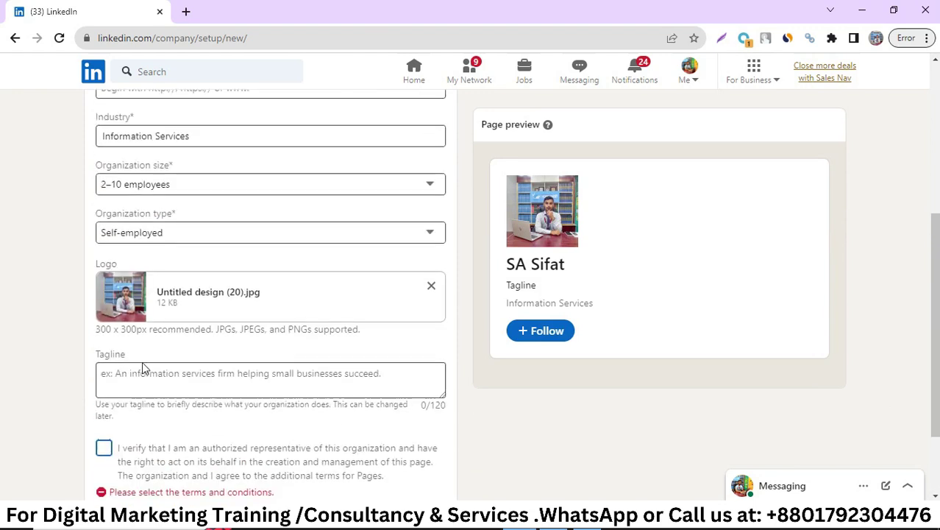
scroll(142, 362, "up", 1)
scroll(142, 361, "down", 5)
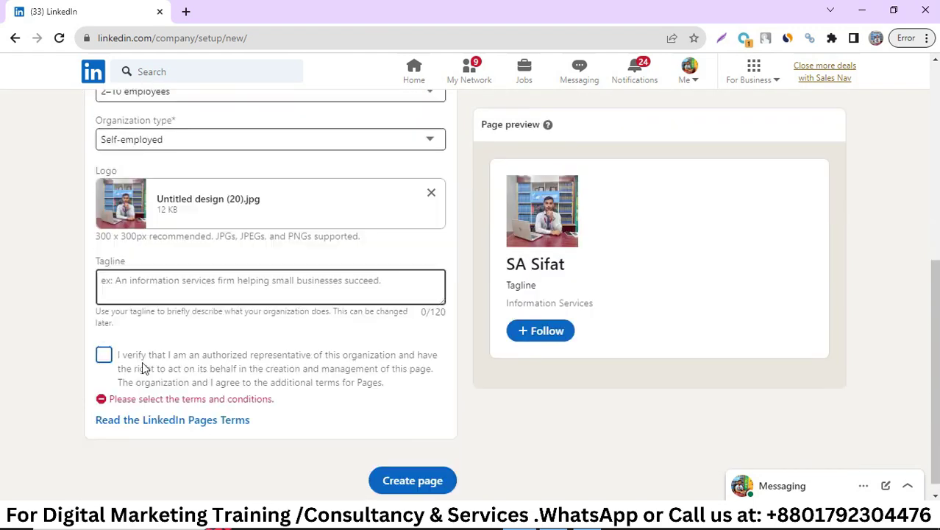
scroll(142, 362, "up", 1)
left_click(209, 278)
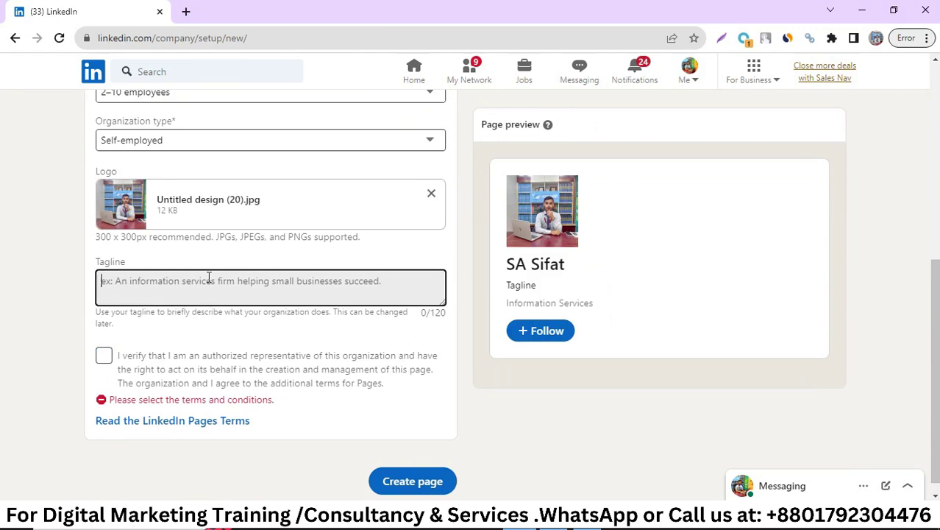
type("Dig")
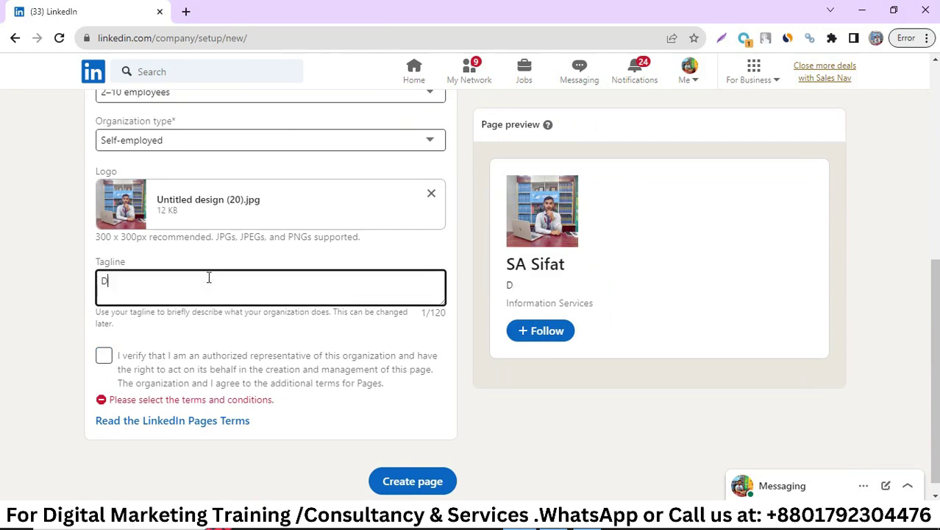
type("ital ")
type("Ma")
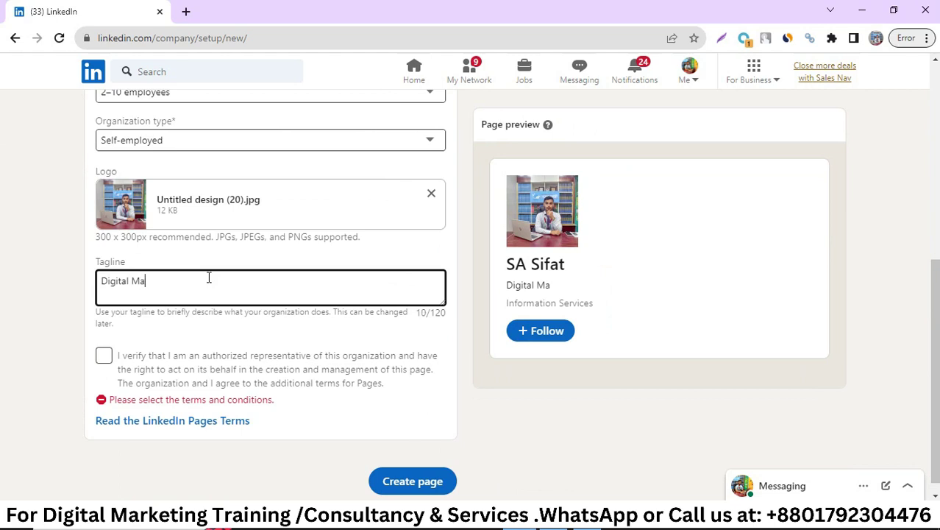
type("rketin")
type("g")
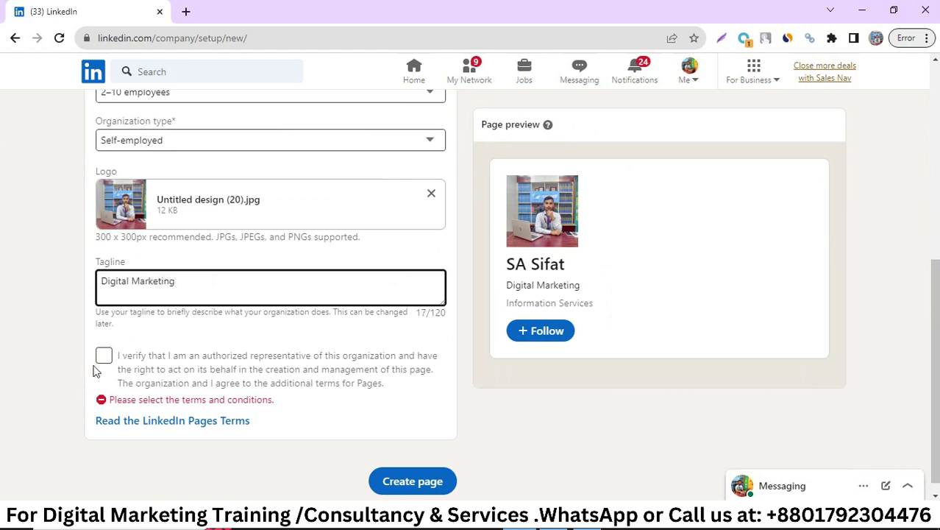
left_click(97, 372)
left_click(103, 358)
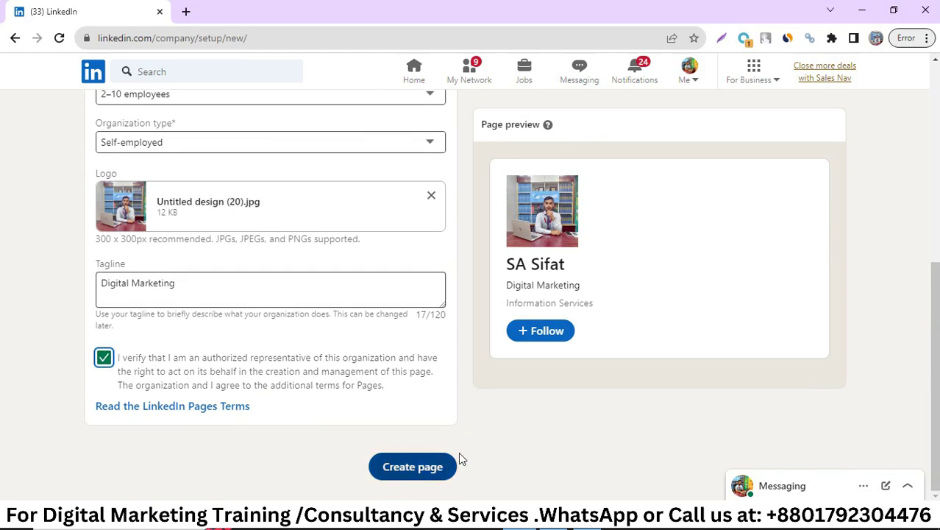
left_click(424, 472)
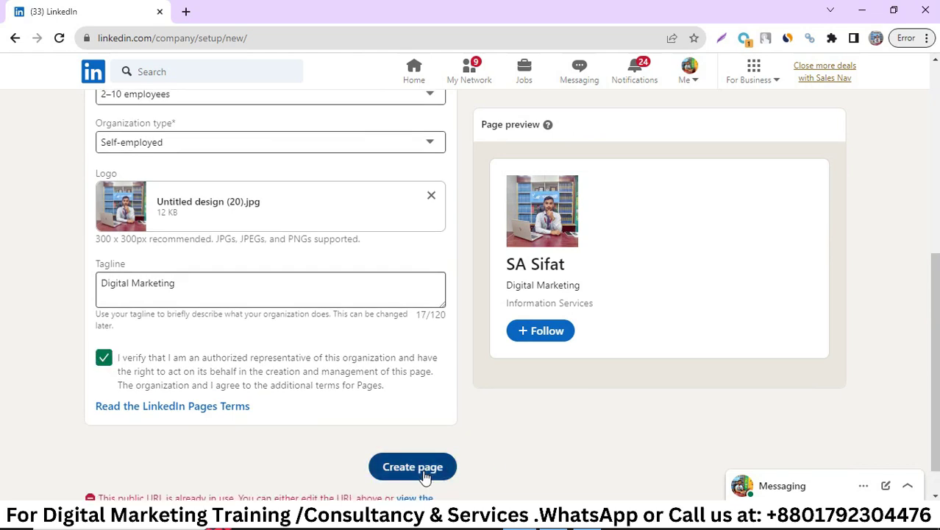
scroll(368, 474, "down", 1)
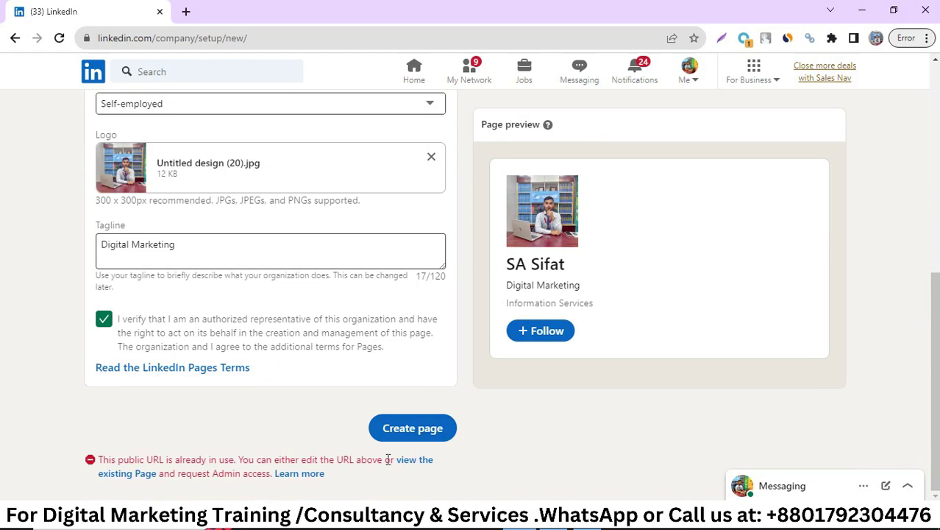
scroll(370, 459, "up", 6)
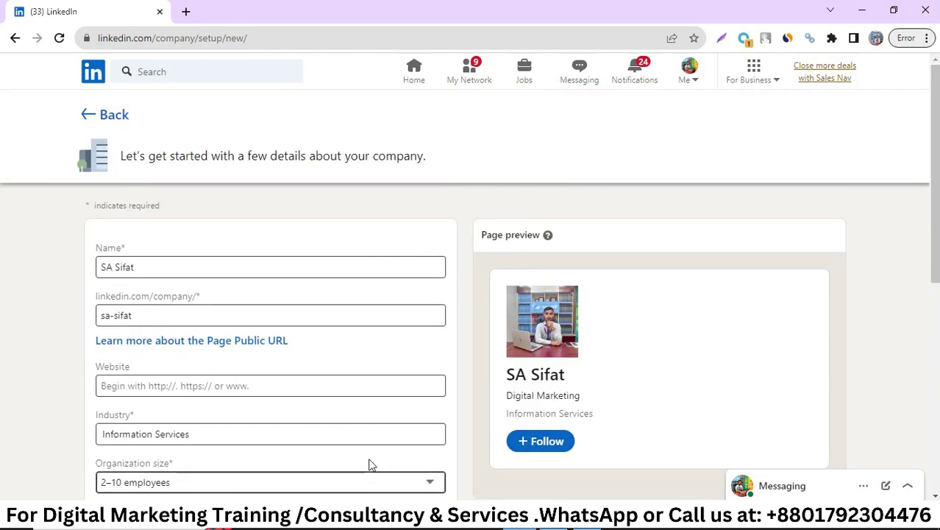
scroll(370, 465, "down", 5)
scroll(370, 465, "up", 1)
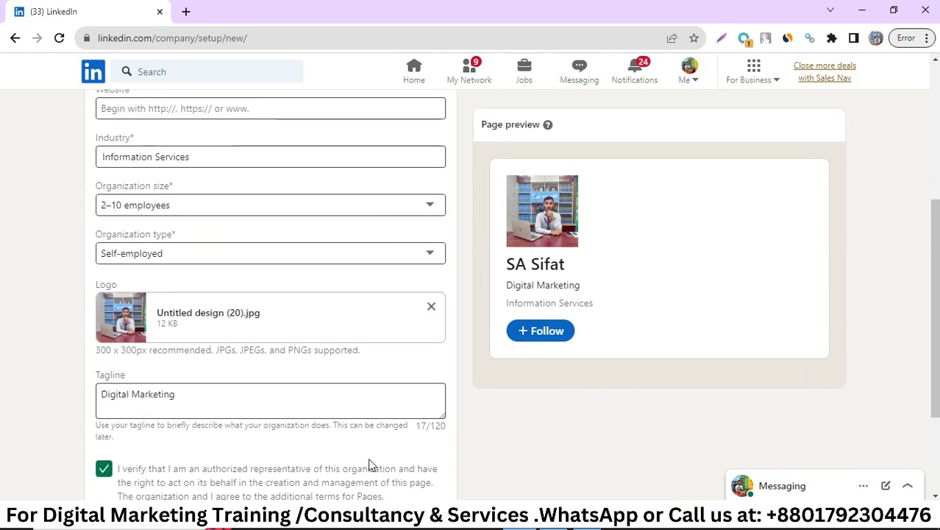
scroll(370, 465, "up", 1)
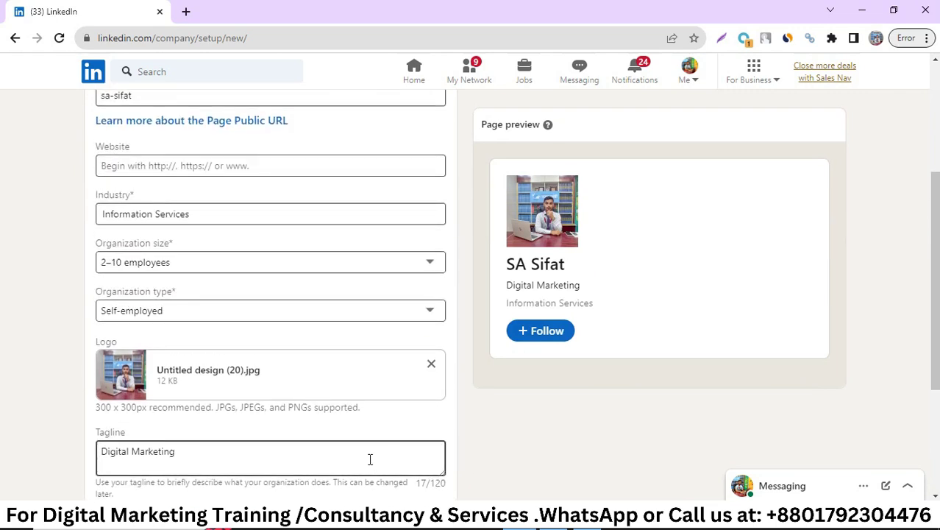
scroll(370, 459, "down", 3)
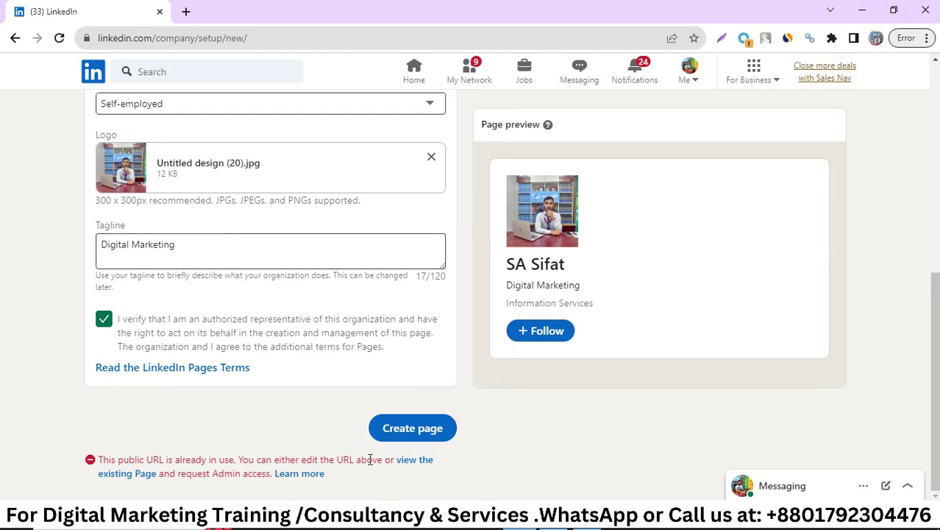
scroll(370, 459, "up", 6)
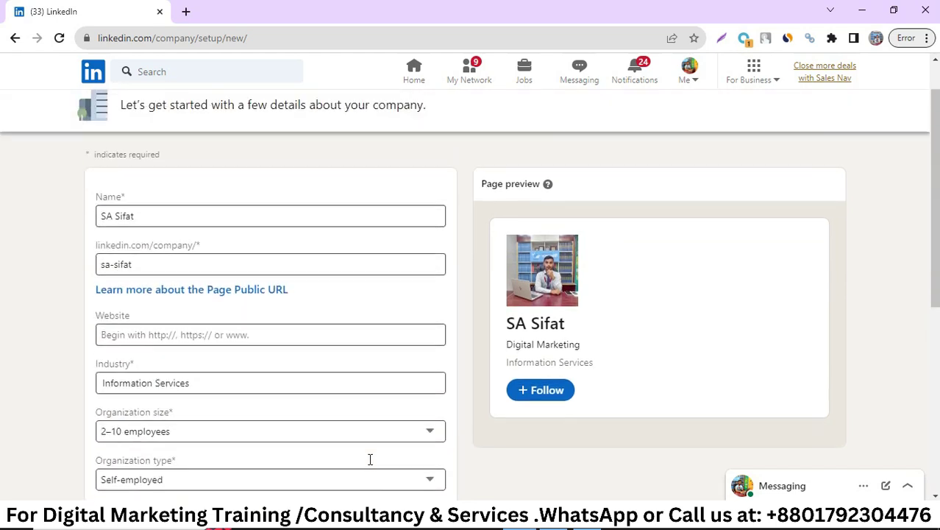
scroll(274, 436, "down", 5)
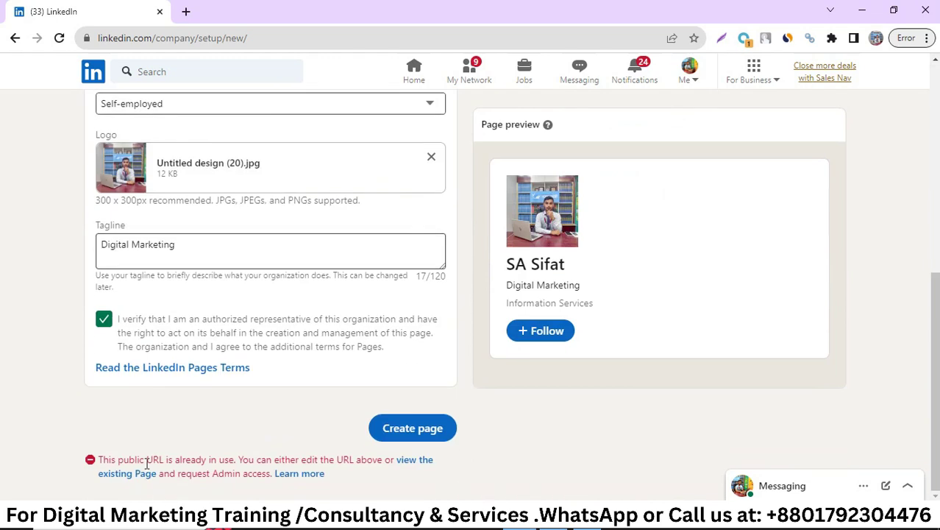
scroll(304, 370, "up", 6)
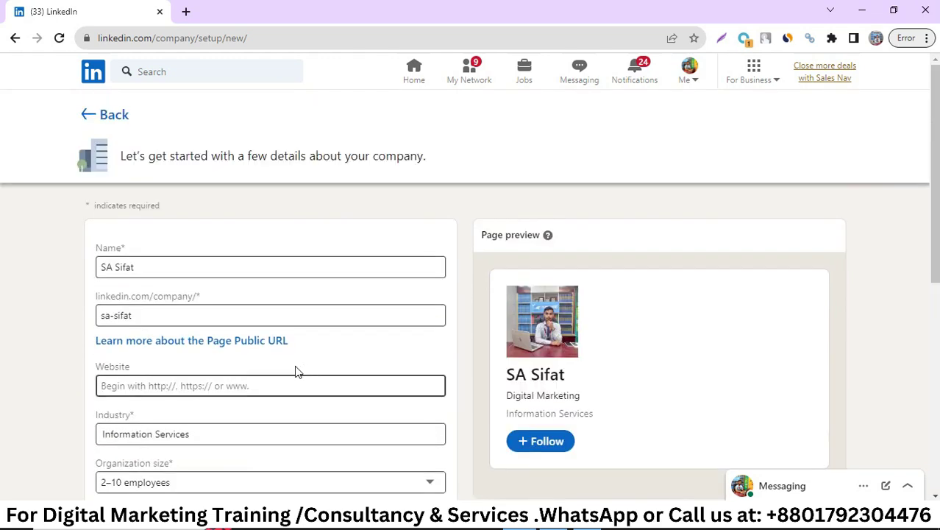
- Make the public URL unique by removing its hyphen and appending 0001
left_click(145, 267)
triple_click(145, 267)
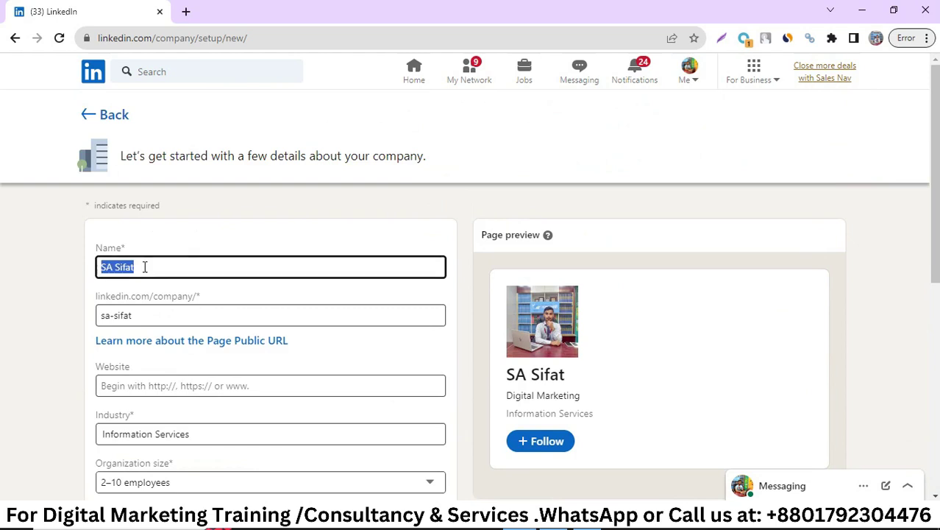
left_click(114, 318)
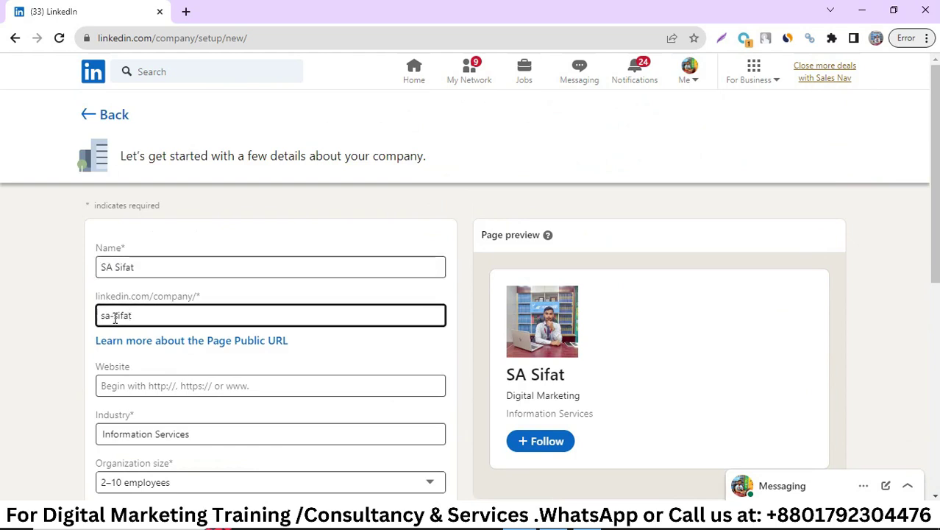
key("BackSpace")
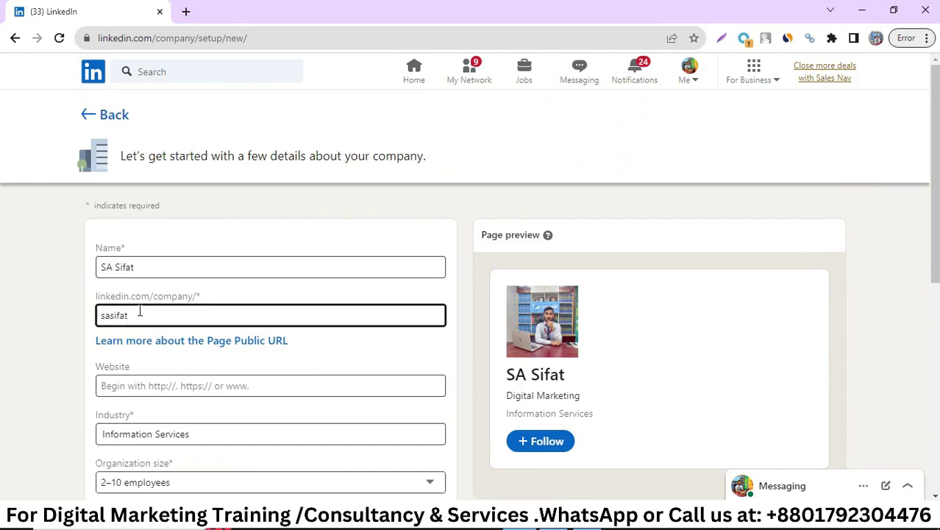
type("0001")
scroll(139, 316, "down", 5)
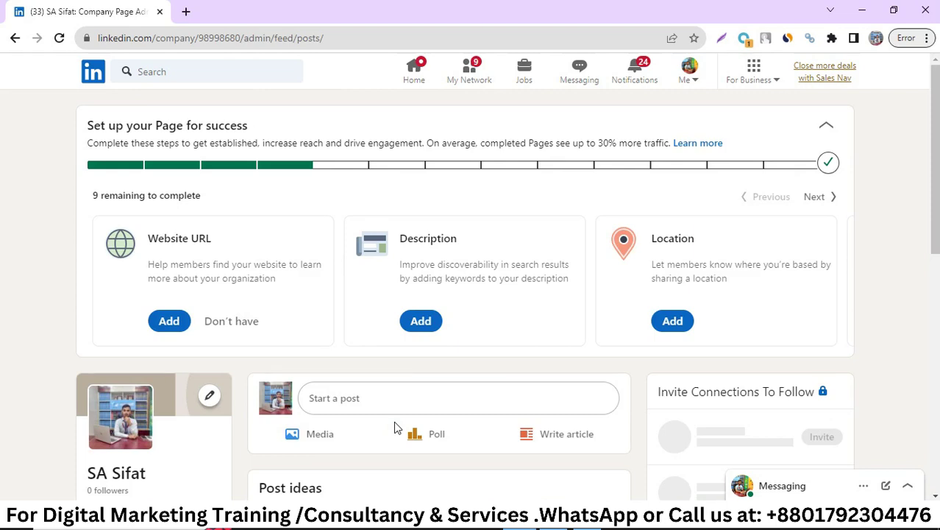
- Advance the 'Set up your Page for success' carousel to its next suggestions
scroll(395, 427, "down", 1)
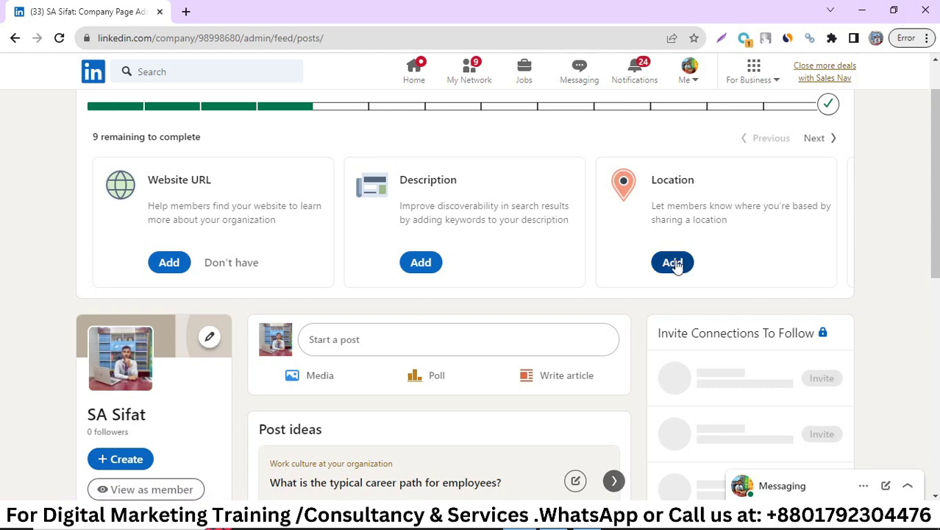
left_click(829, 139)
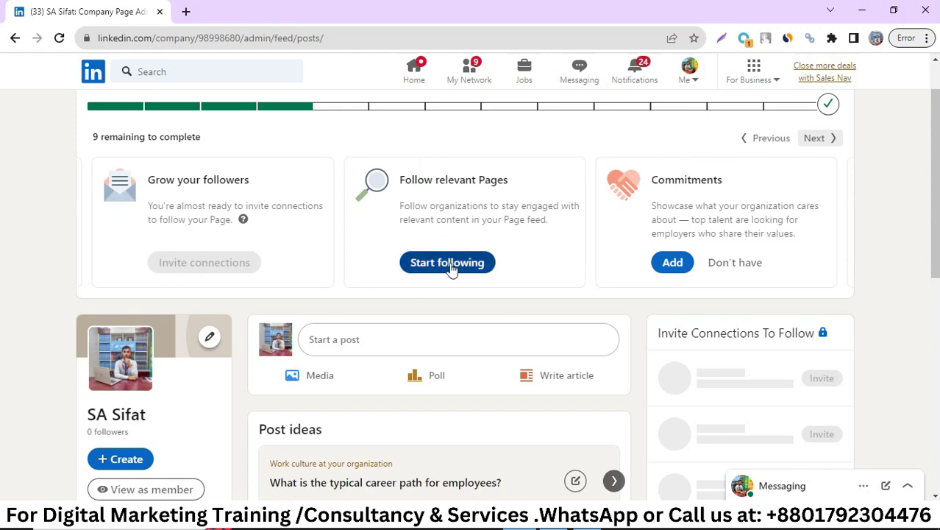
- Skip the Commitments setup step by marking that the page has no commitments
left_click(671, 265)
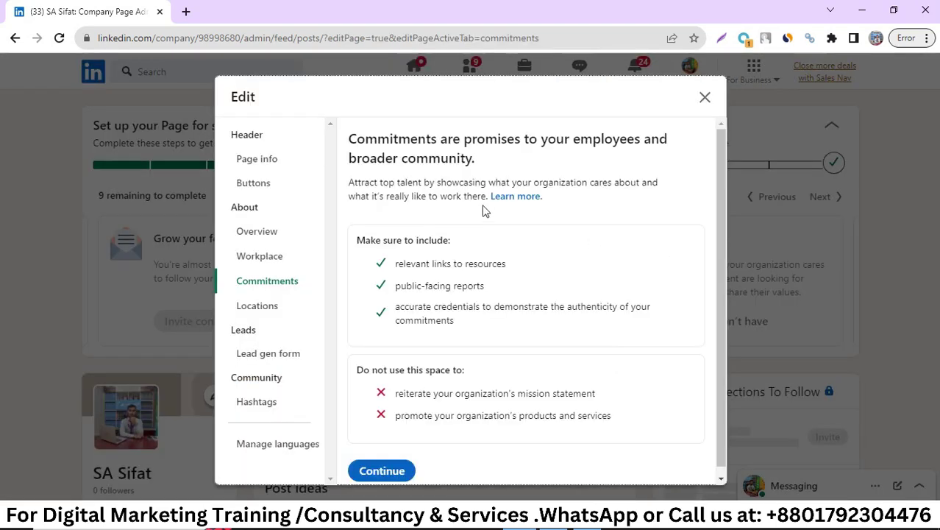
scroll(462, 311, "down", 1)
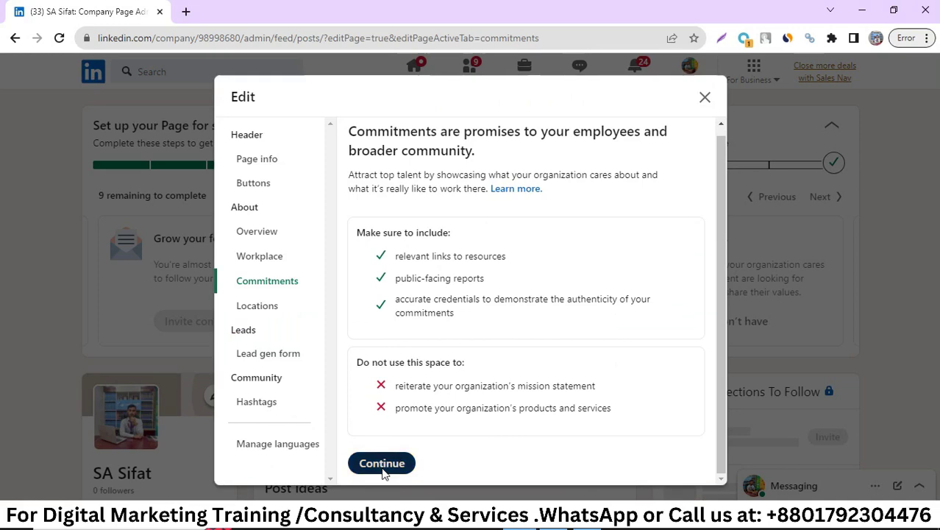
left_click(381, 464)
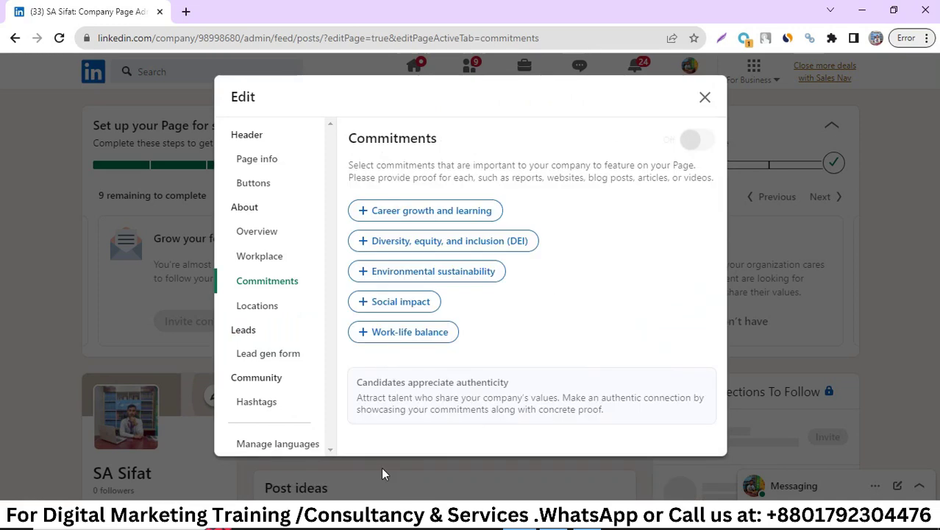
left_click(704, 98)
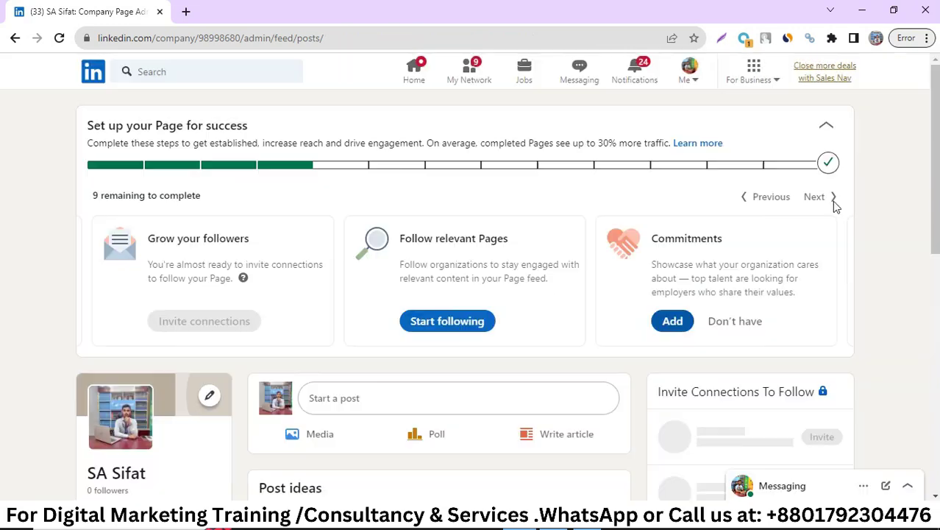
left_click(743, 321)
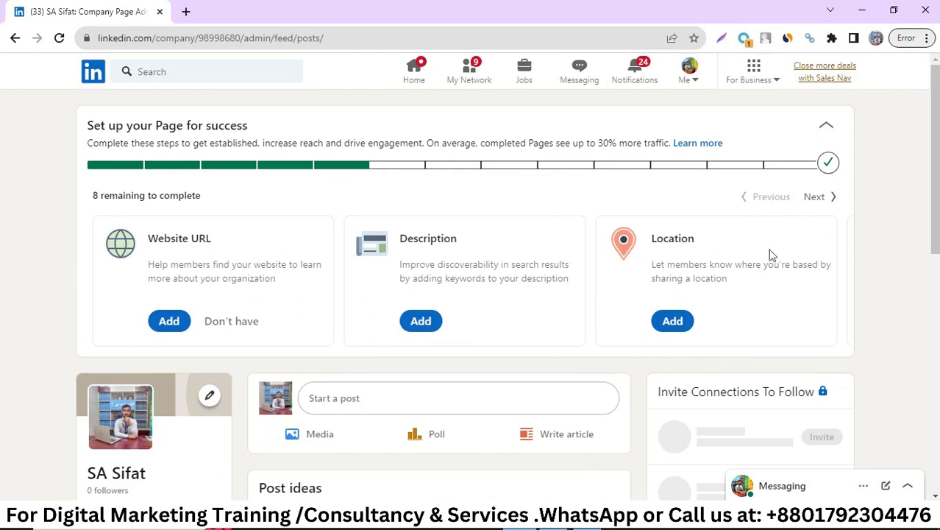
- Advance the setup carousel and review the 8 remaining suggestions to grow followers
left_click(817, 197)
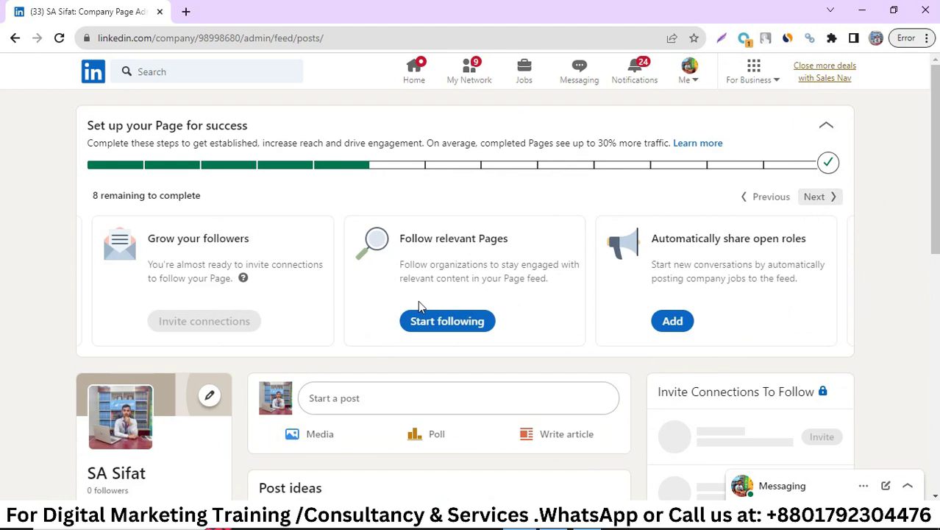
scroll(419, 305, "down", 4)
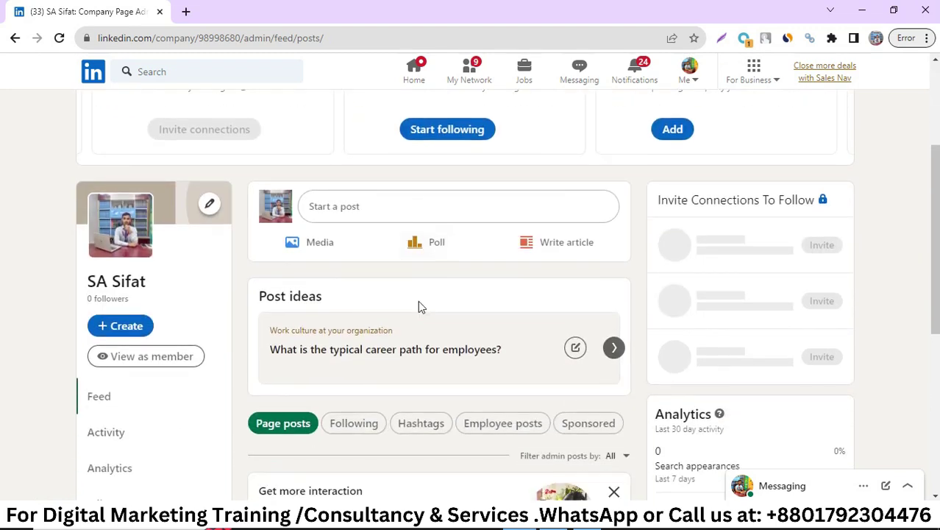
scroll(419, 306, "up", 1)
scroll(420, 305, "down", 3)
scroll(417, 305, "up", 1)
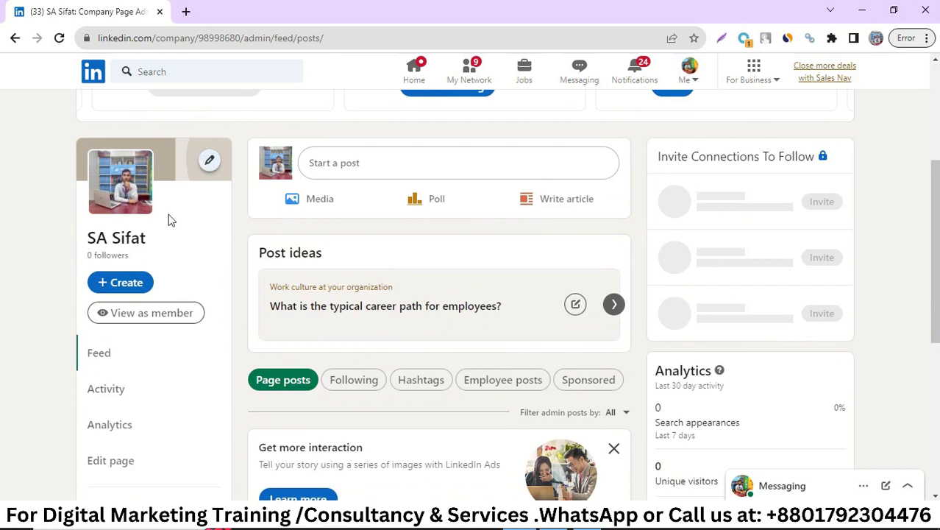
scroll(124, 331, "down", 4)
scroll(125, 333, "up", 2)
scroll(125, 331, "up", 4)
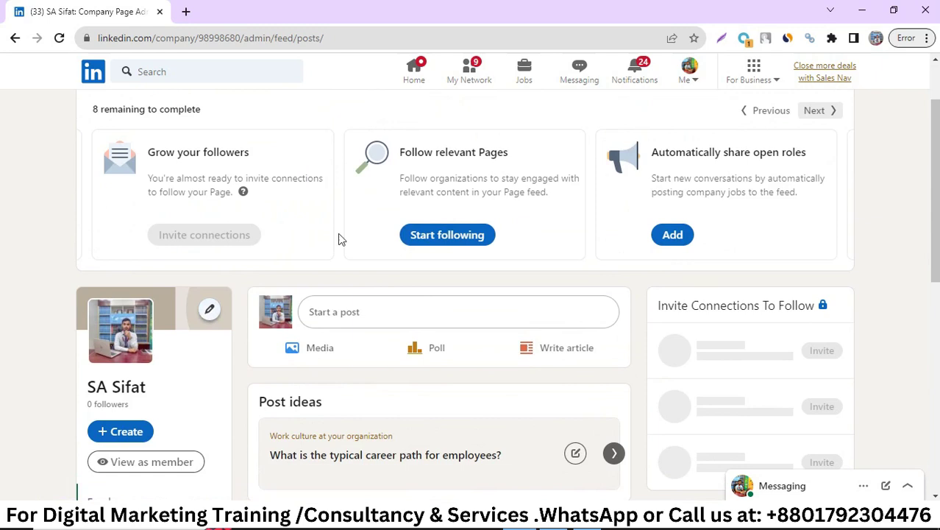
- Search 'linkedin page cover photo size' and pick out the recommended 1128 × 191 px dimensions
left_click(187, 11)
left_click(234, 32)
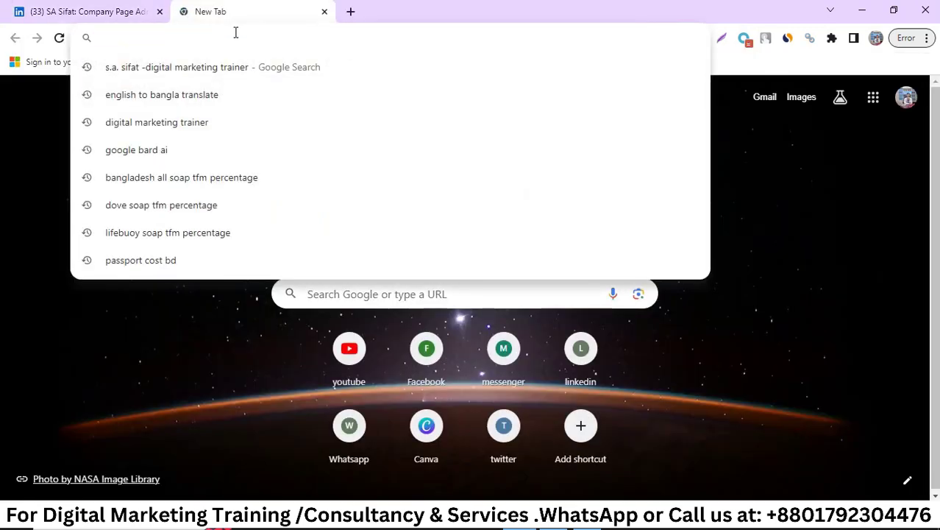
type("linked")
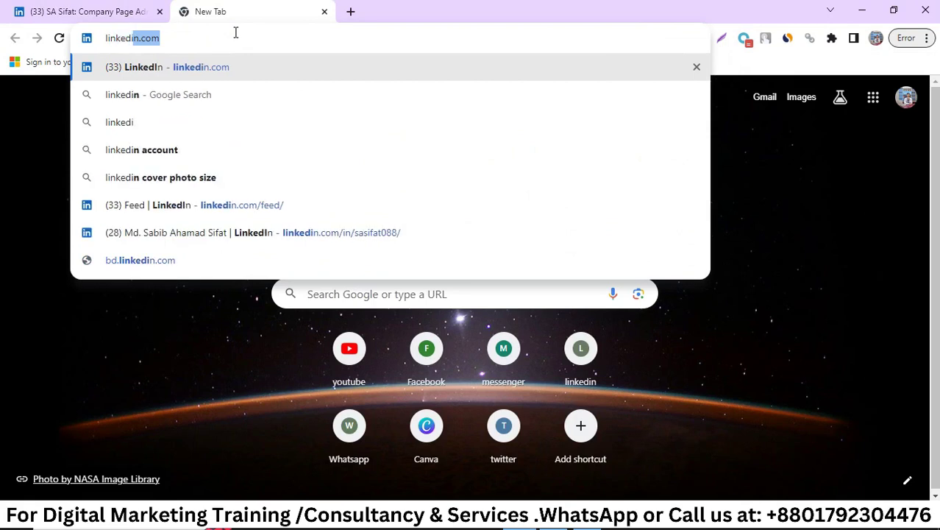
type("in page")
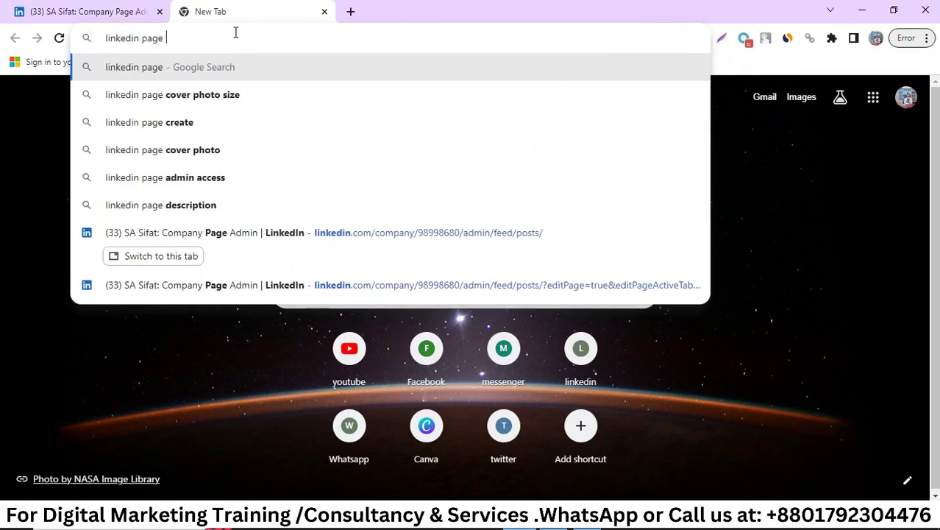
key("Down")
key("Return")
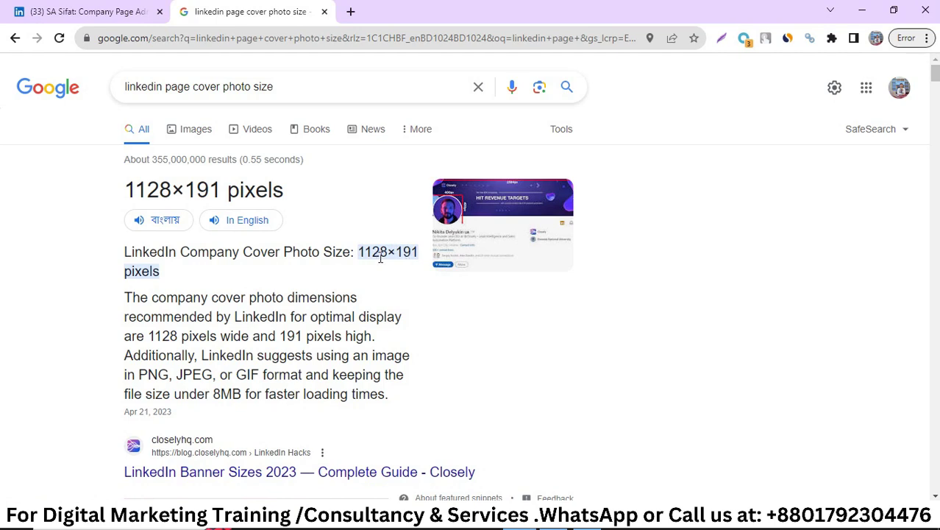
scroll(309, 294, "down", 1)
scroll(309, 383, "up", 1)
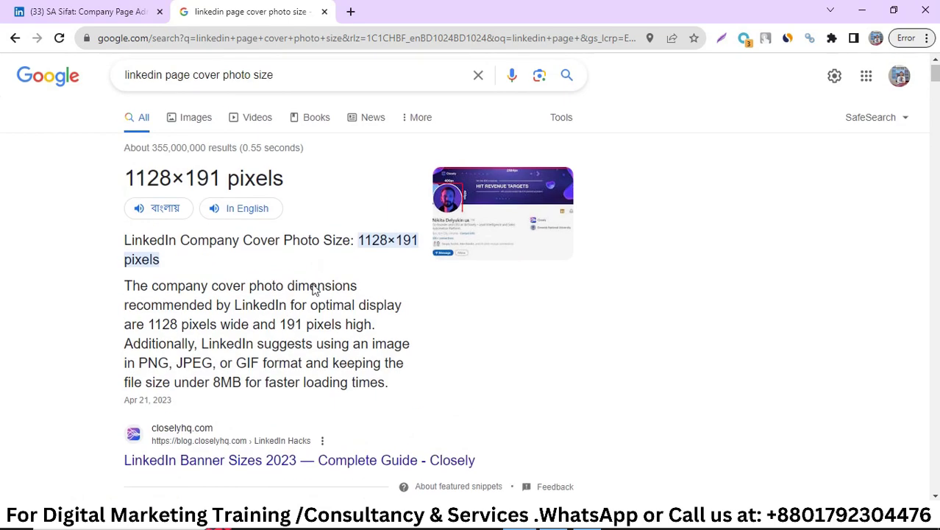
double_click(373, 246)
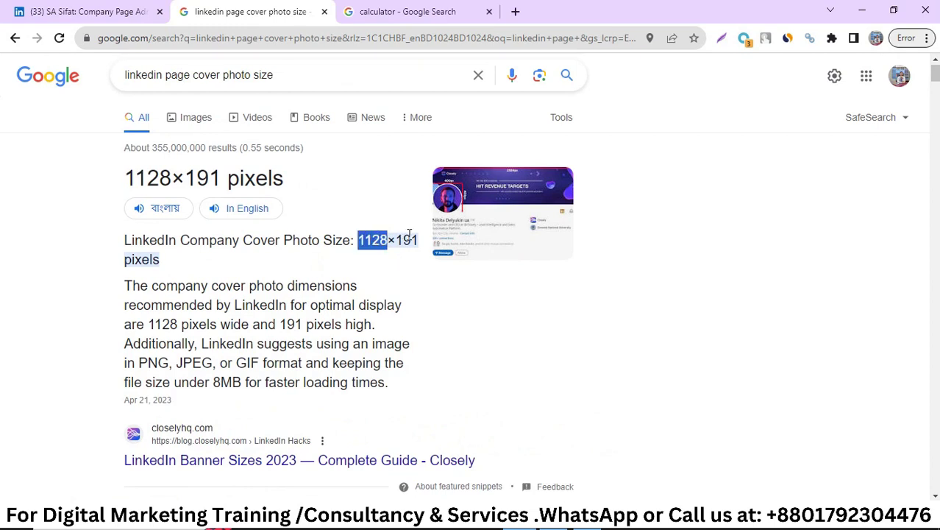
double_click(408, 235)
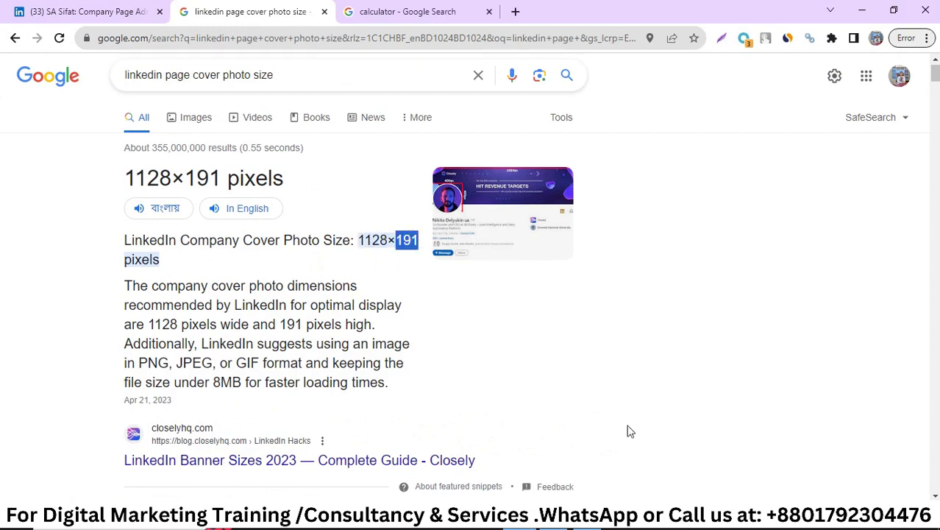
key("ctrl+n")
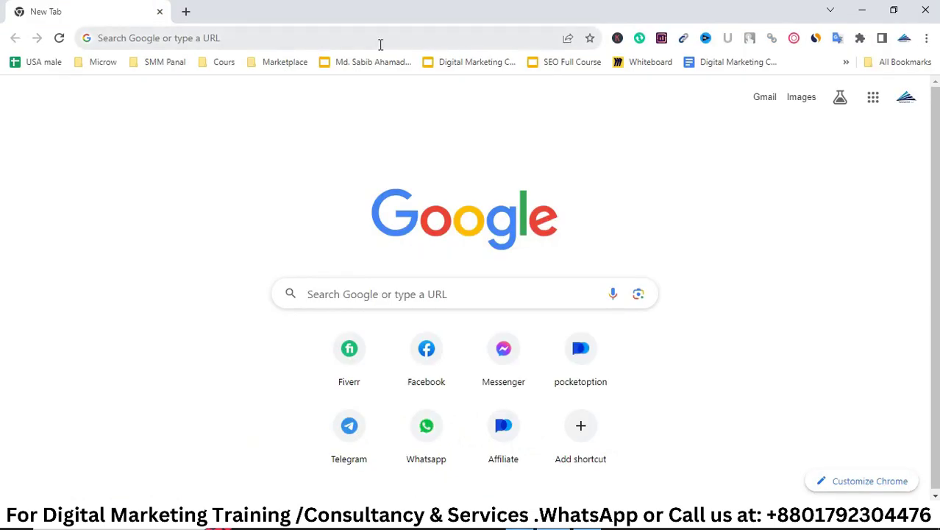
- Go to the Canva website in the new tab
left_click(381, 45)
type("c")
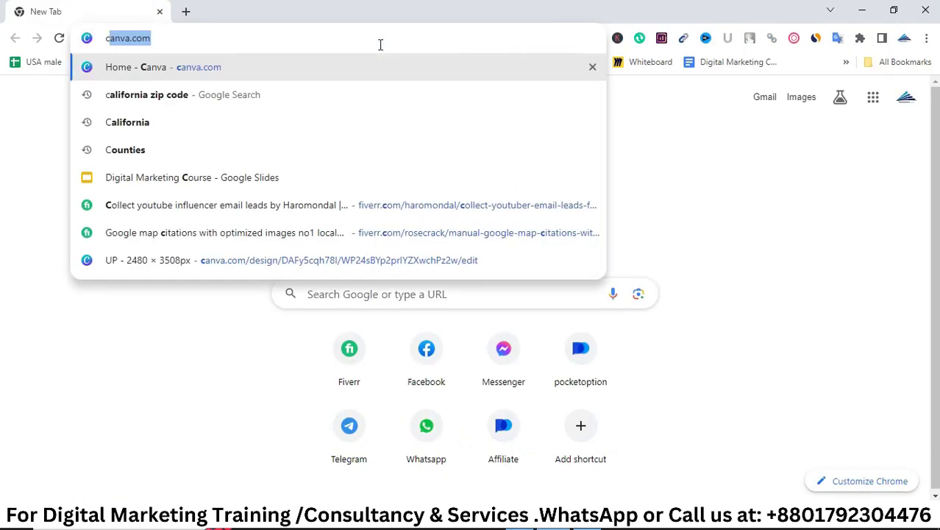
key("Return")
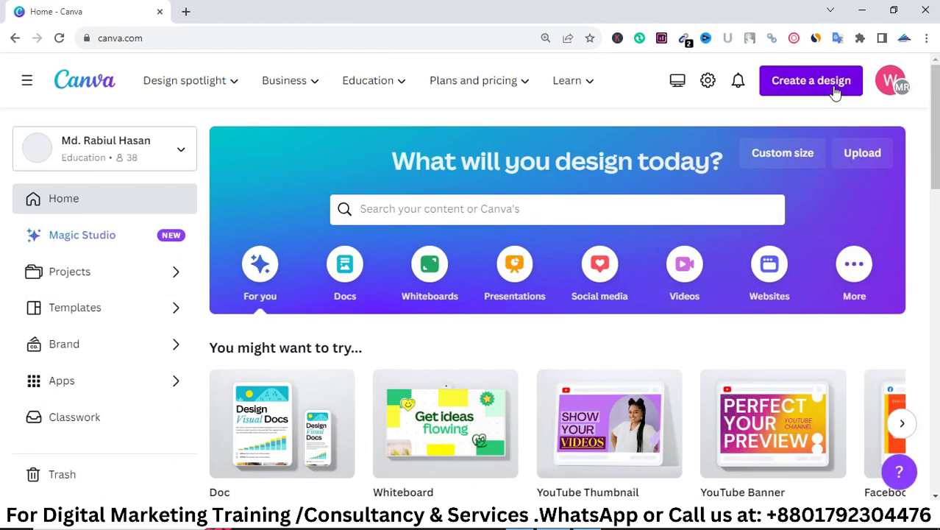
- Create a custom-size design of 1128 × 191 px, pasting the width and height
left_click(834, 90)
left_click(640, 156)
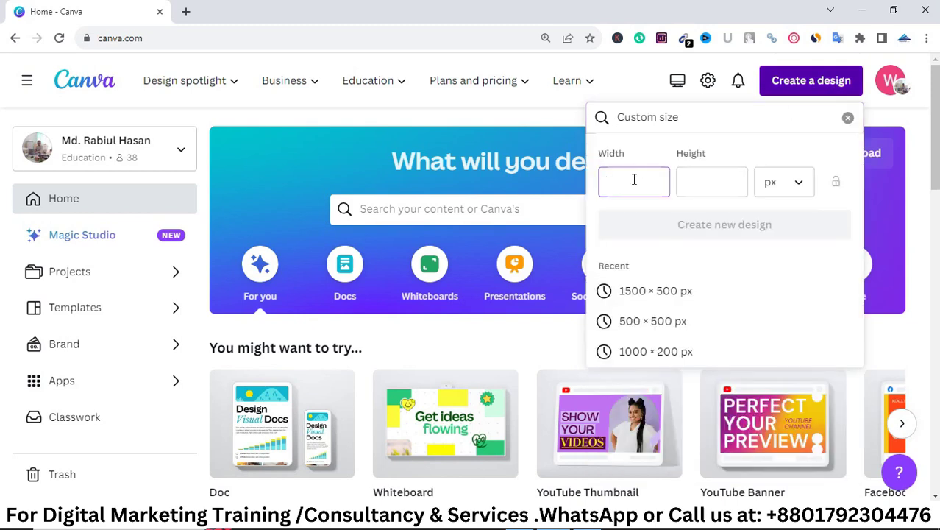
key("super+v")
left_click(644, 294)
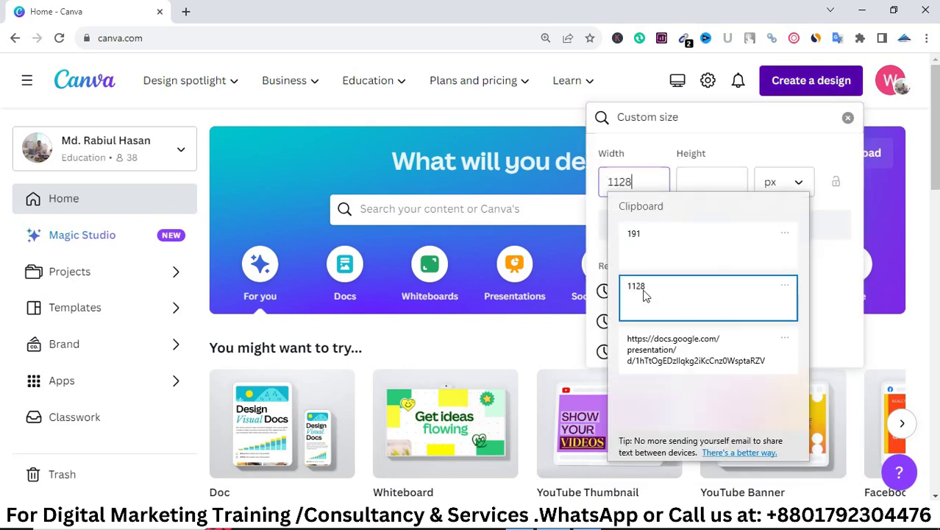
left_click(712, 187)
key("super+v")
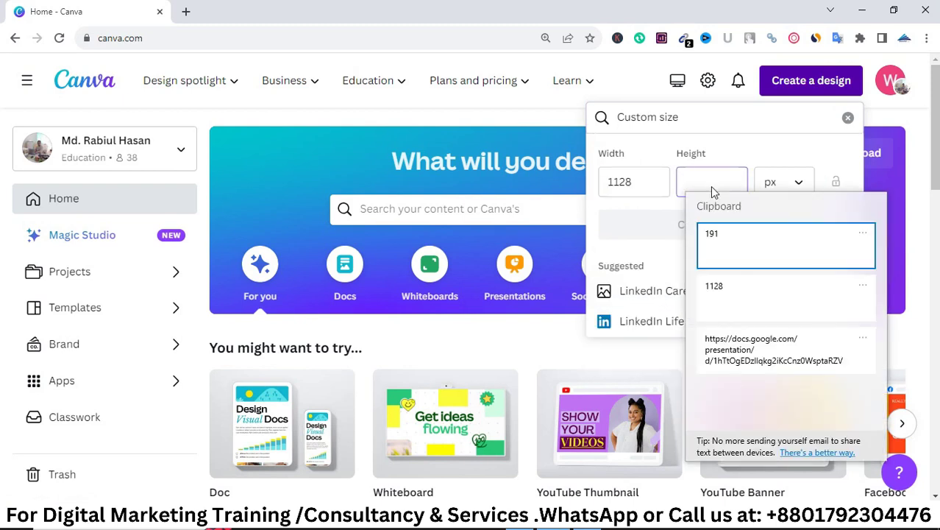
left_click(732, 245)
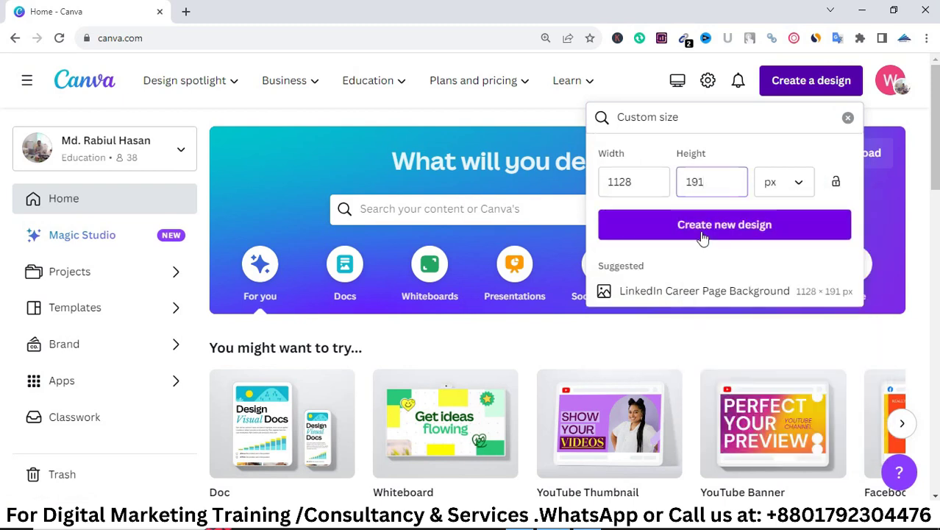
left_click(701, 228)
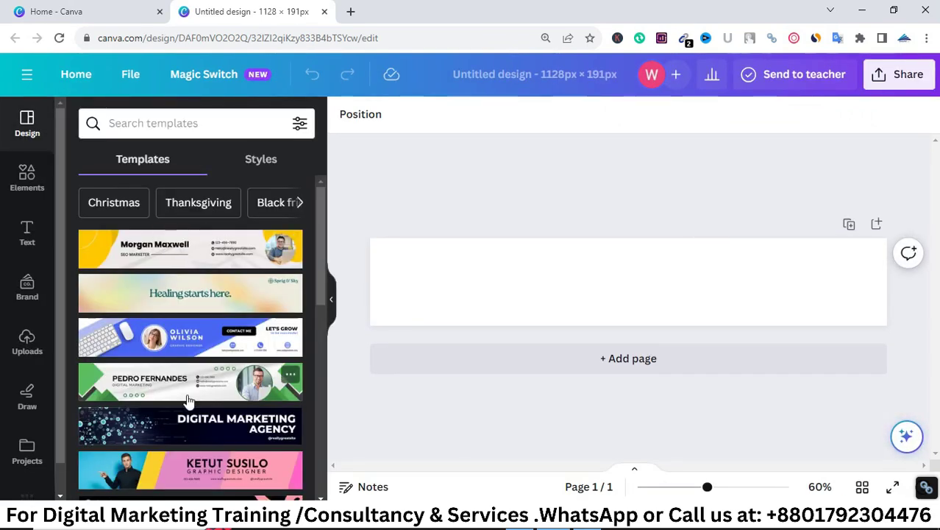
- Apply the White and Green Minimalist Digital Marketing LinkedIn banner template to the blank canvas
scroll(187, 397, "down", 3)
scroll(186, 397, "up", 2)
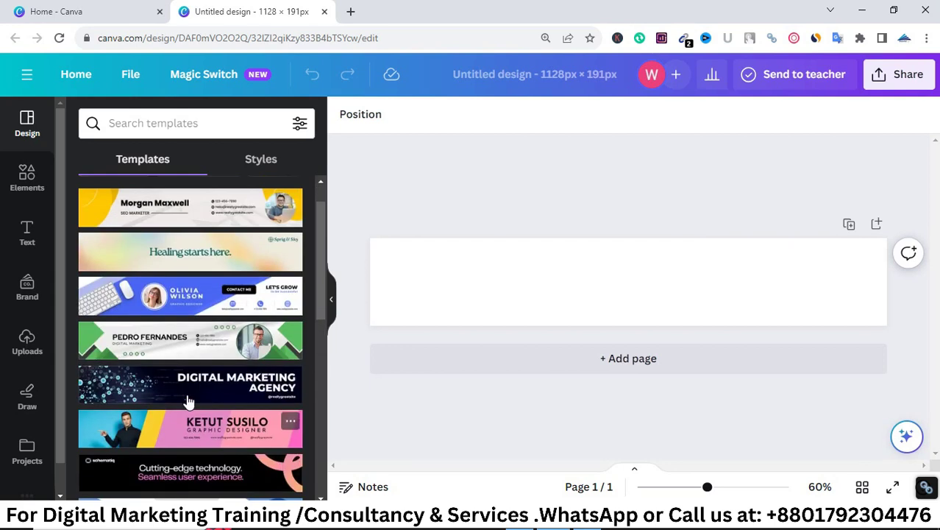
left_click(256, 352)
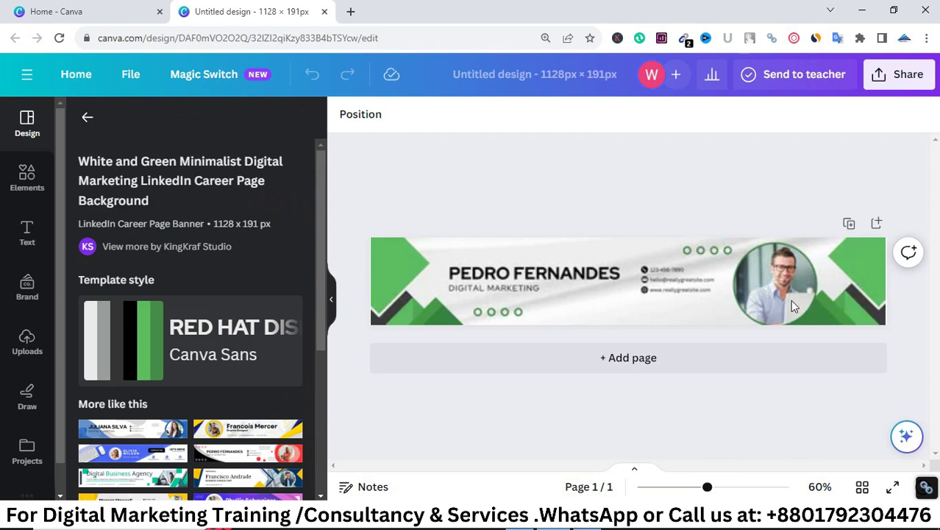
left_click(792, 305)
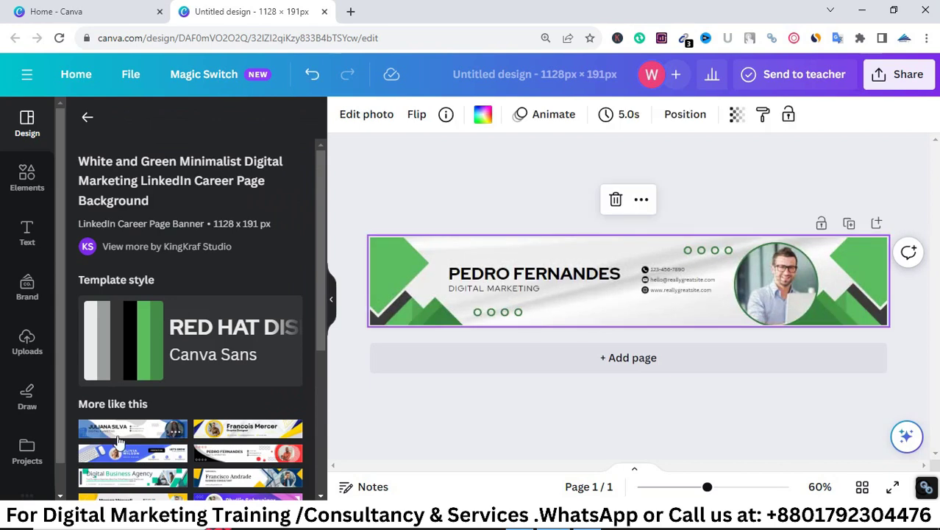
scroll(118, 439, "down", 2)
scroll(220, 439, "down", 1)
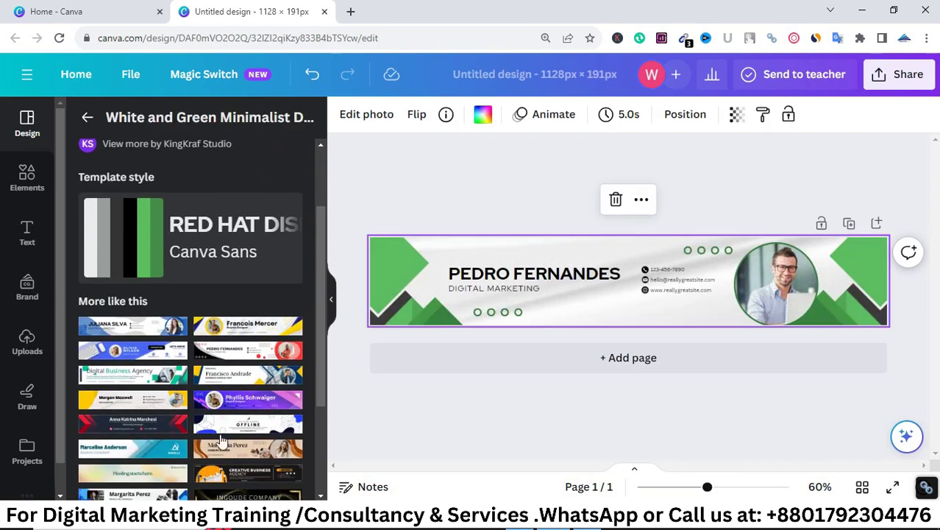
scroll(282, 446, "down", 2)
scroll(282, 447, "down", 1)
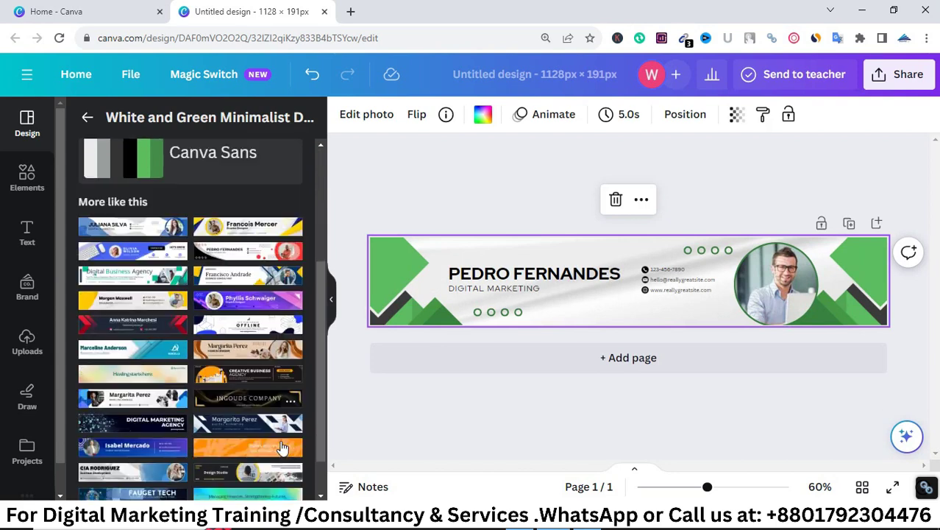
scroll(282, 447, "down", 1)
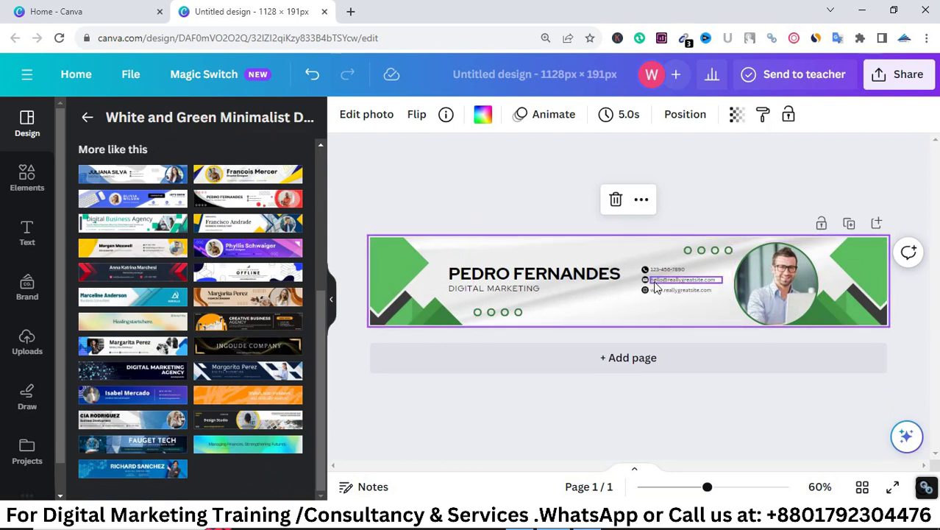
- Replace the sample heading with the owner's full name and resize it to fit one line
double_click(579, 277)
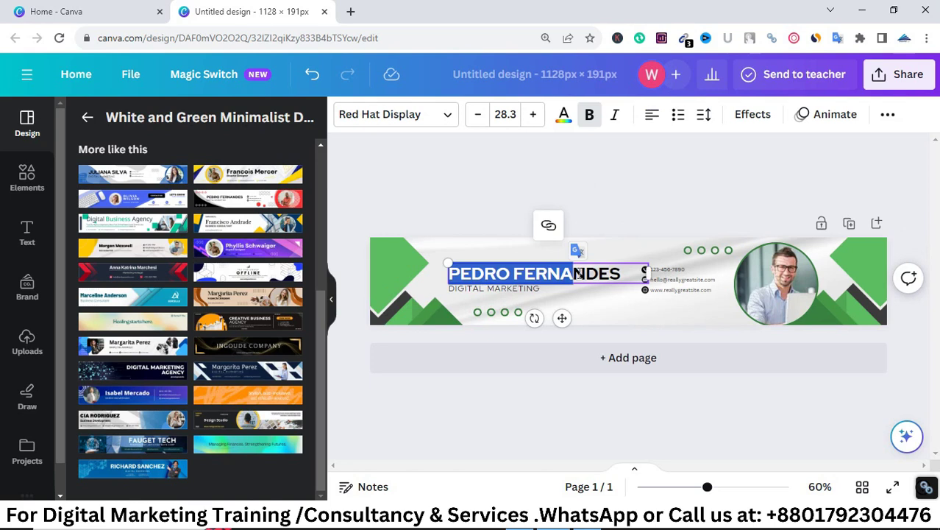
triple_click(579, 273)
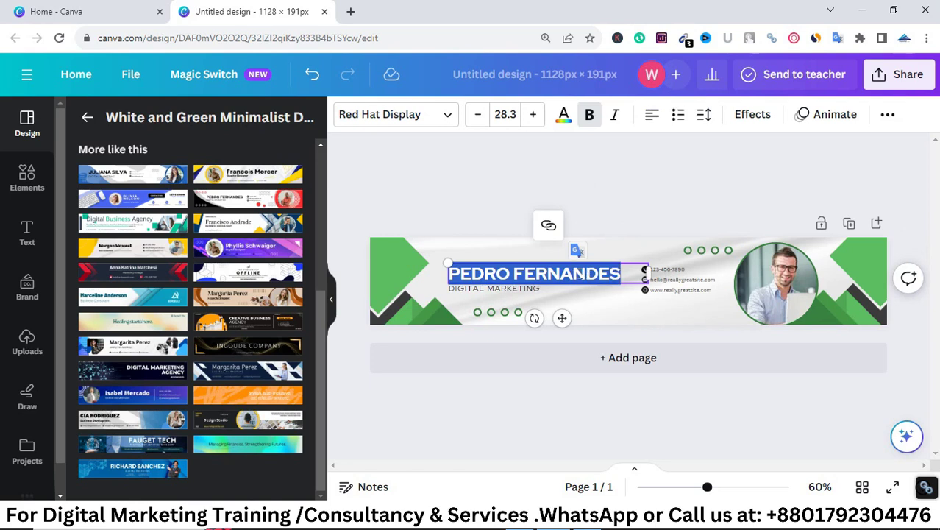
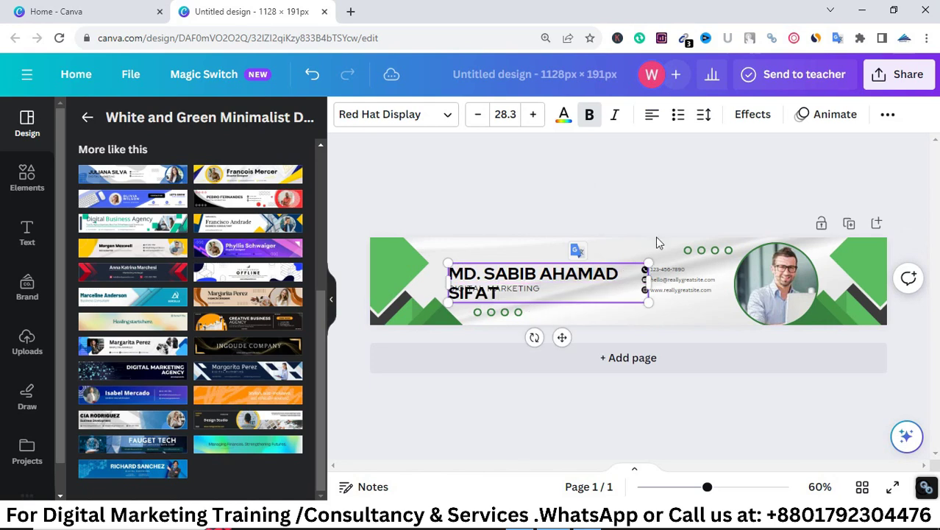
left_click_drag(648, 279, 704, 270)
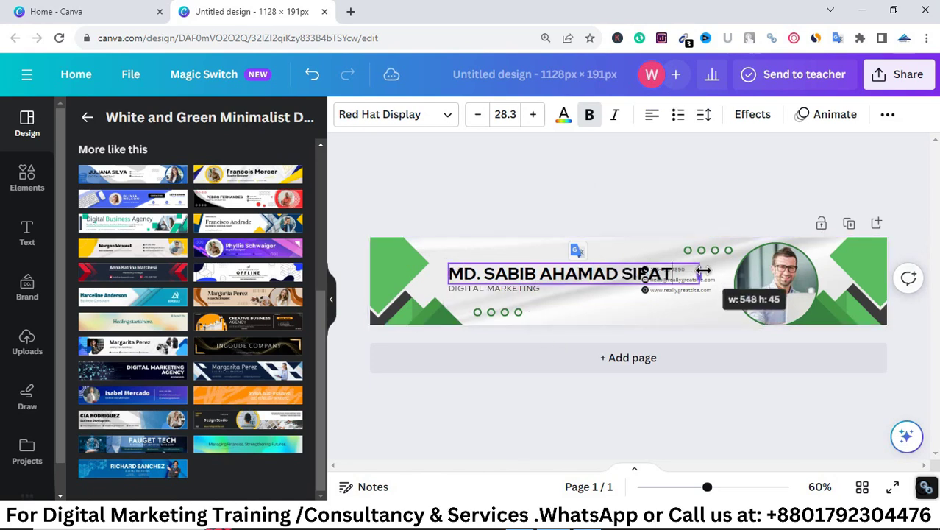
left_click(485, 251)
left_click(692, 278)
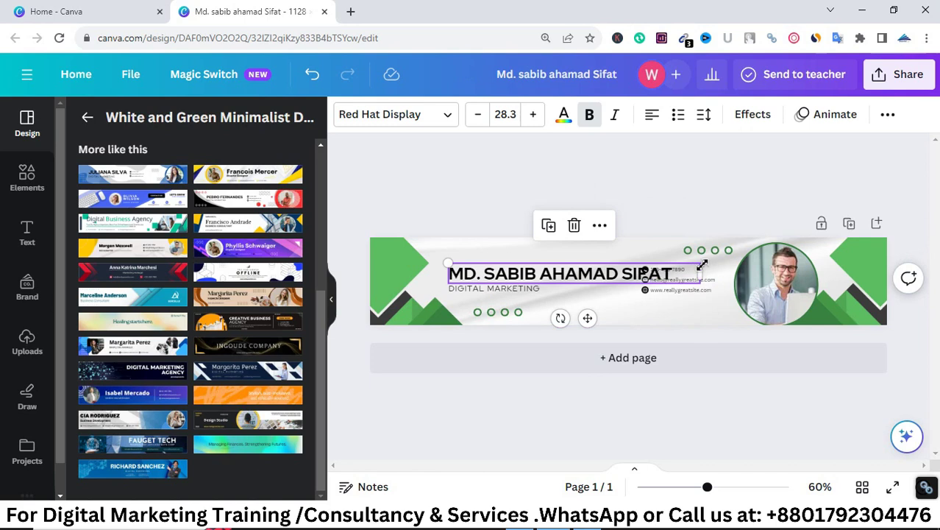
left_click_drag(702, 264, 647, 277)
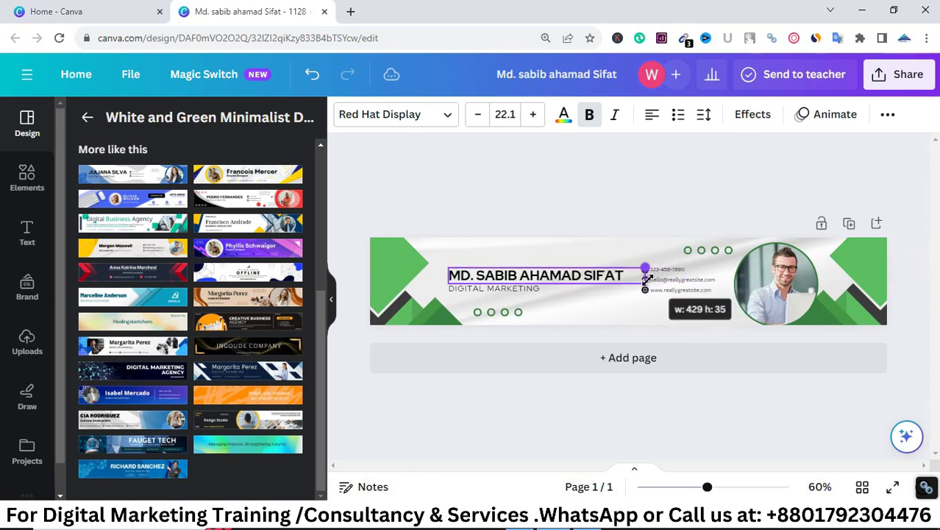
- Replace the sample phone number, e-mail address and website with the owner's own contact details
left_click(673, 270)
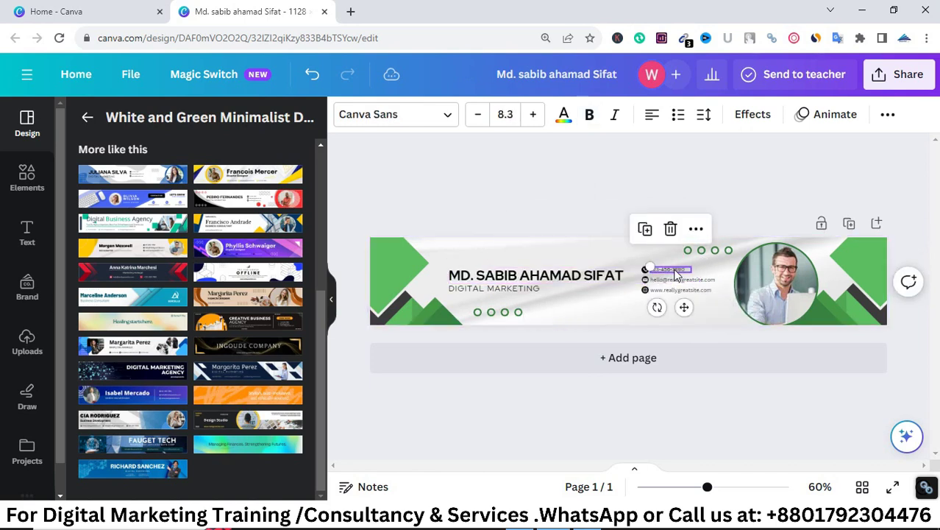
double_click(675, 271)
key("BackSpace")
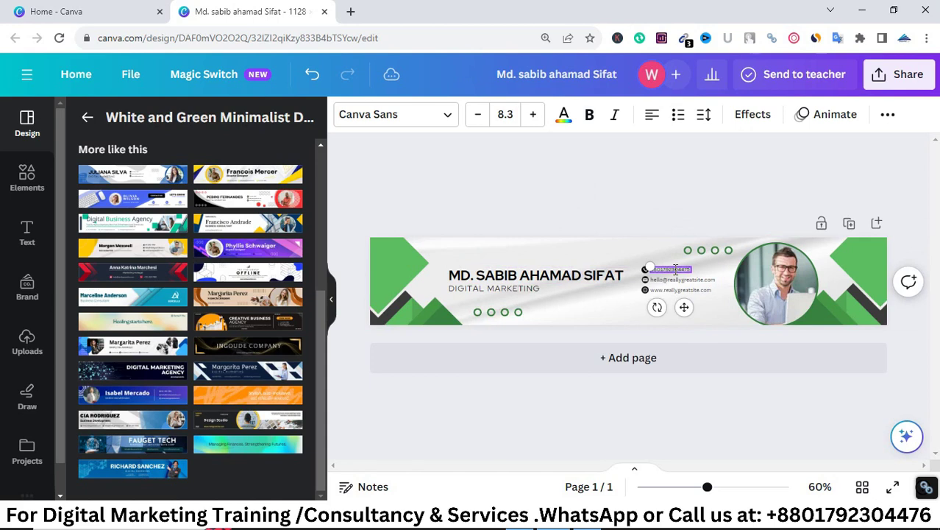
left_click(683, 284)
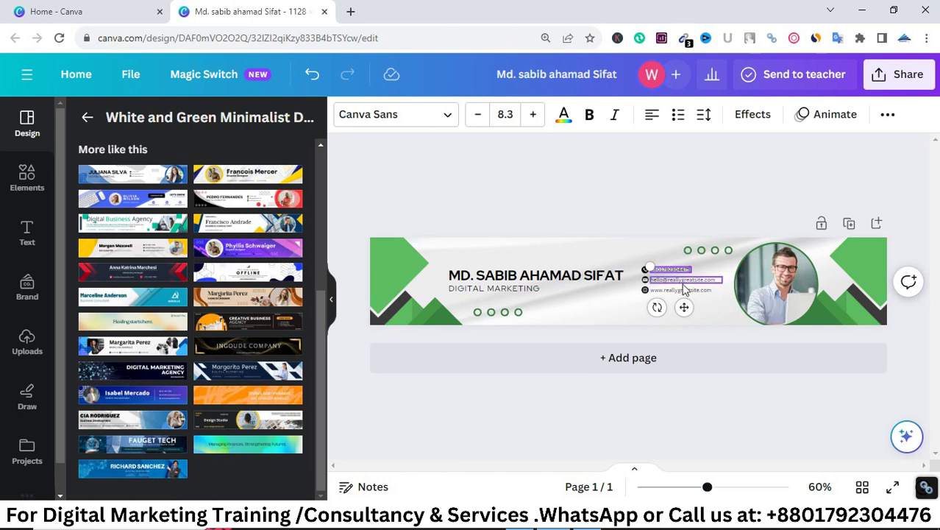
double_click(682, 286)
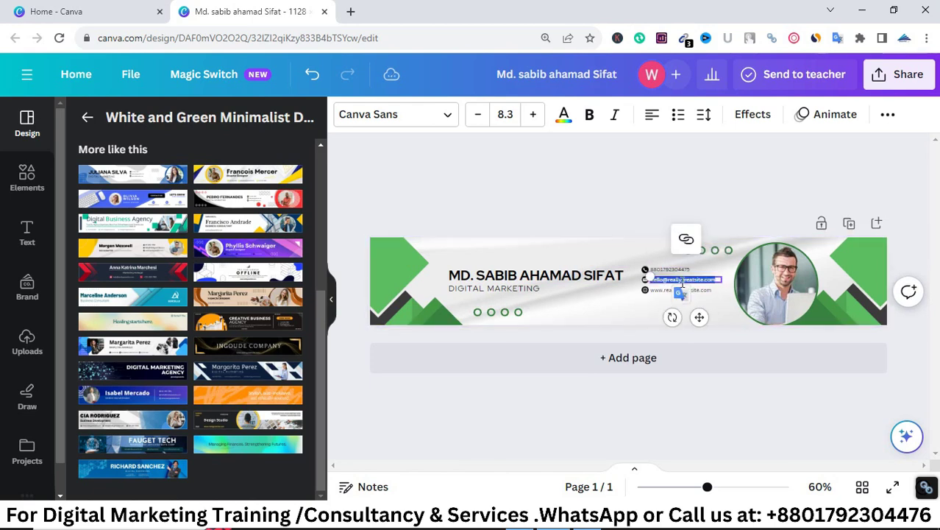
type("sabib")
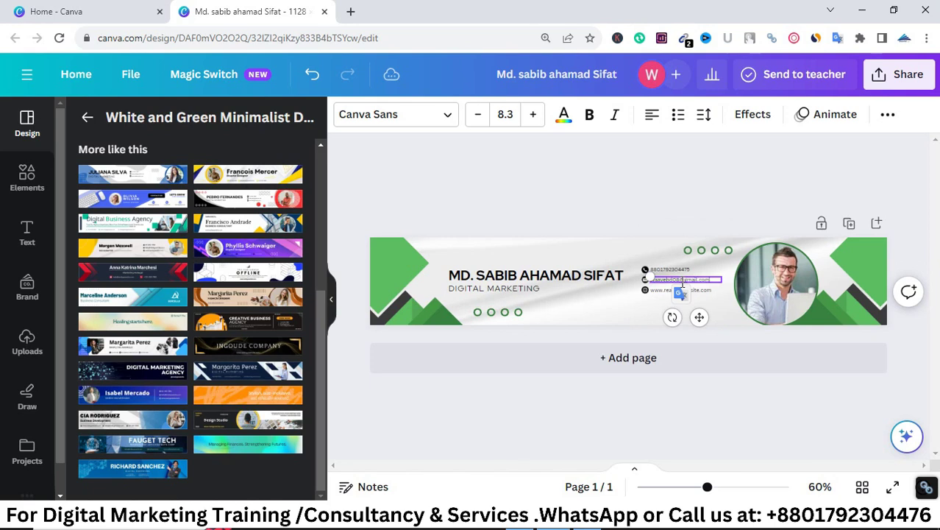
double_click(668, 290)
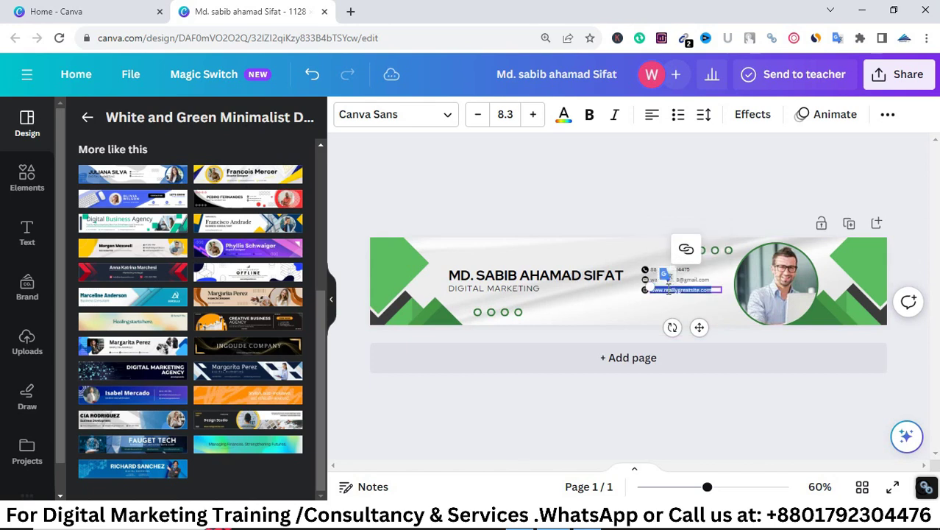
key("BackSpace")
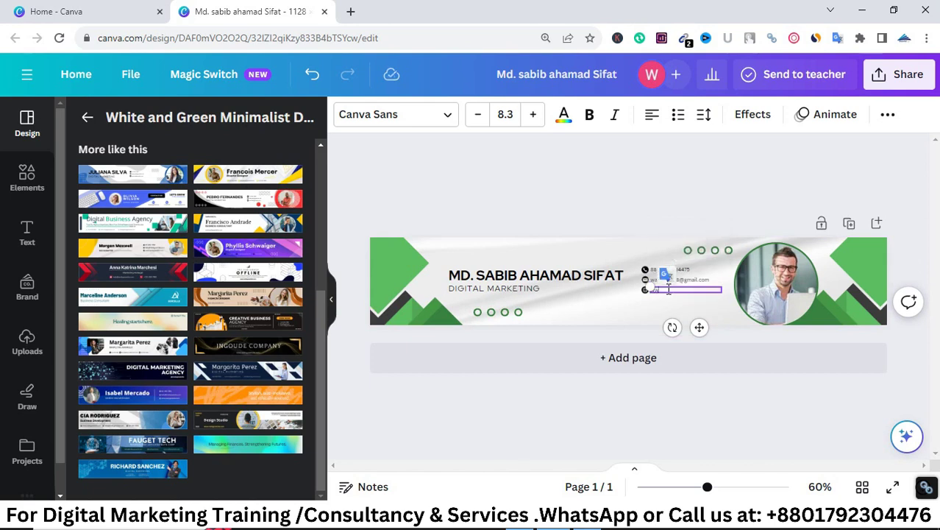
type("www")
type(".sabib")
left_click(591, 321)
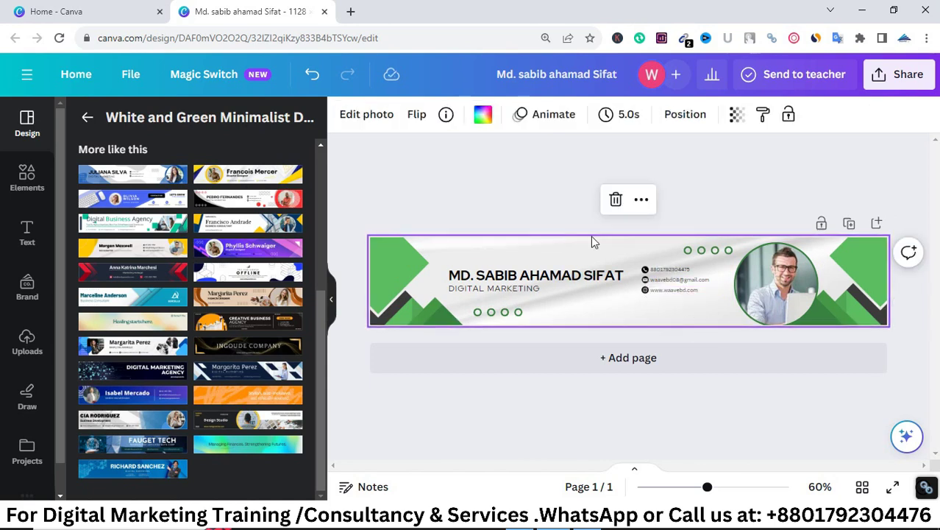
- Show the Uploads panel and start uploading a file from the computer
left_click(37, 359)
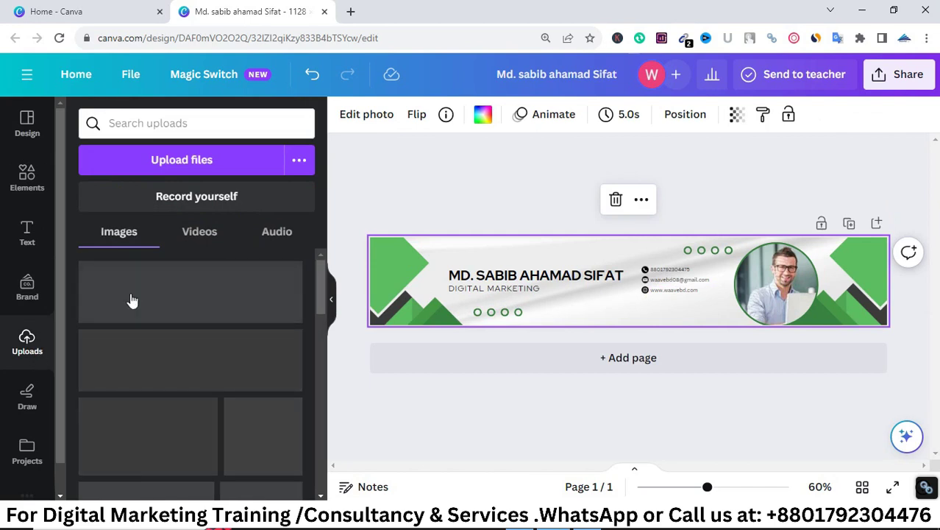
scroll(197, 388, "down", 1)
scroll(197, 389, "down", 1)
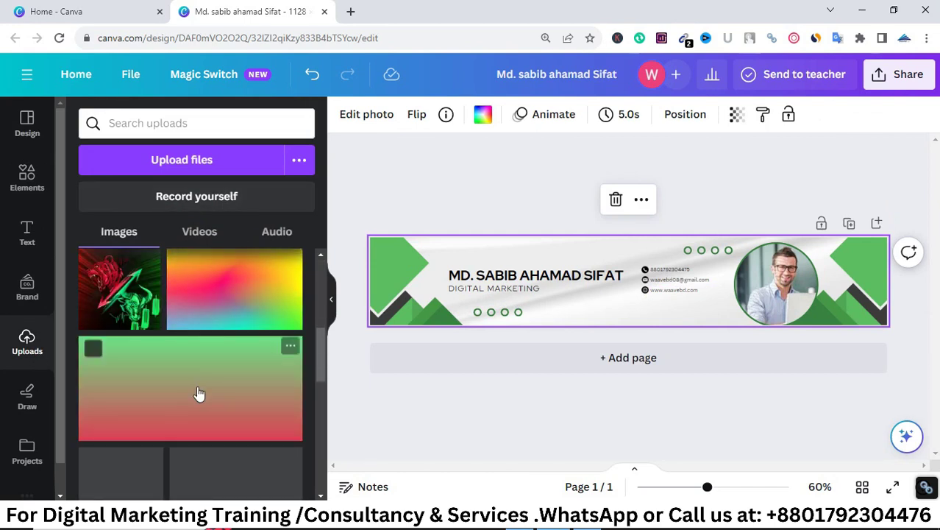
scroll(198, 391, "down", 1)
scroll(197, 393, "up", 3)
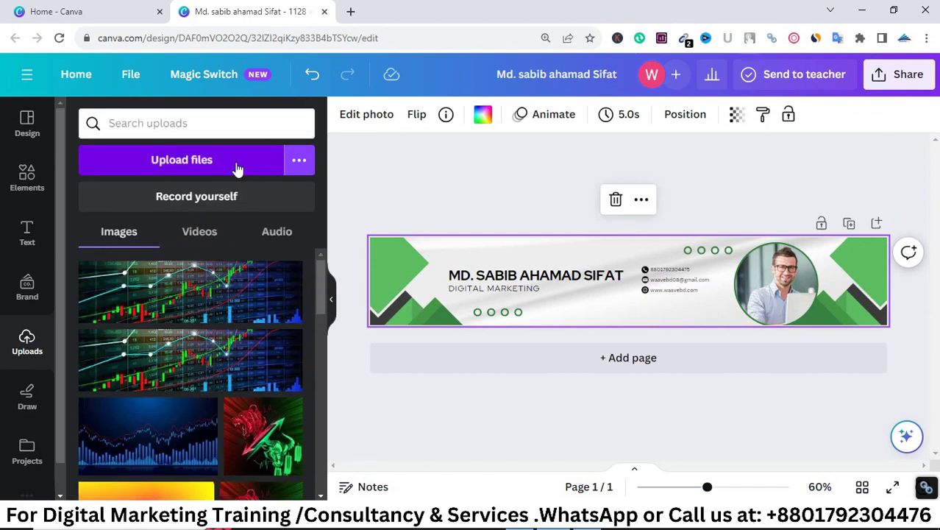
left_click(237, 165)
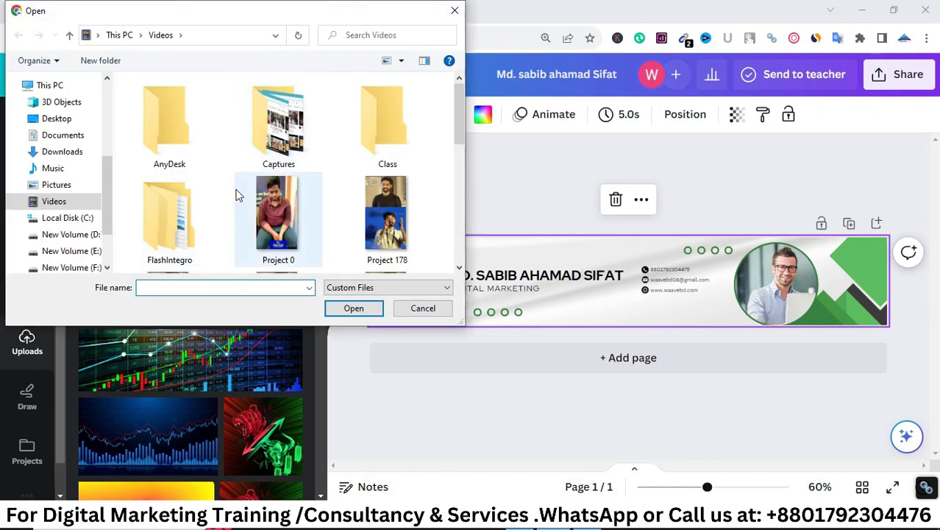
- Drag IMG_20230713_154710_Bokeh~2 from Downloads into the banner's circular portrait frame
left_click(62, 152)
scroll(314, 192, "down", 2)
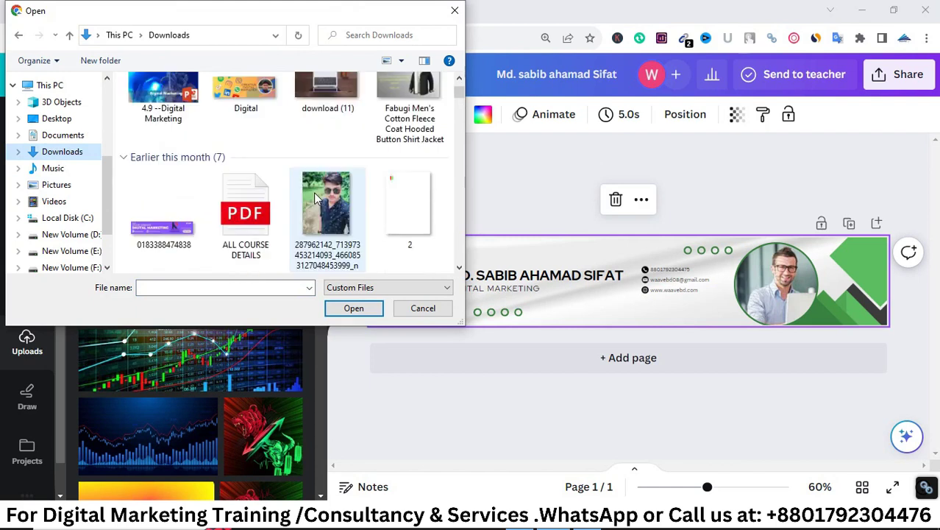
scroll(313, 192, "down", 2)
scroll(313, 195, "down", 2)
scroll(313, 197, "down", 2)
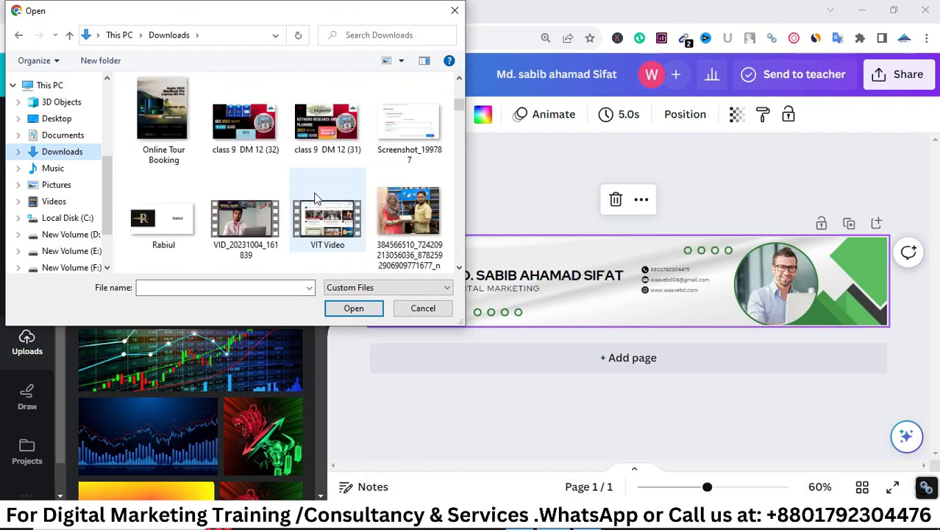
scroll(314, 198, "down", 2)
scroll(313, 197, "down", 1)
scroll(314, 197, "down", 2)
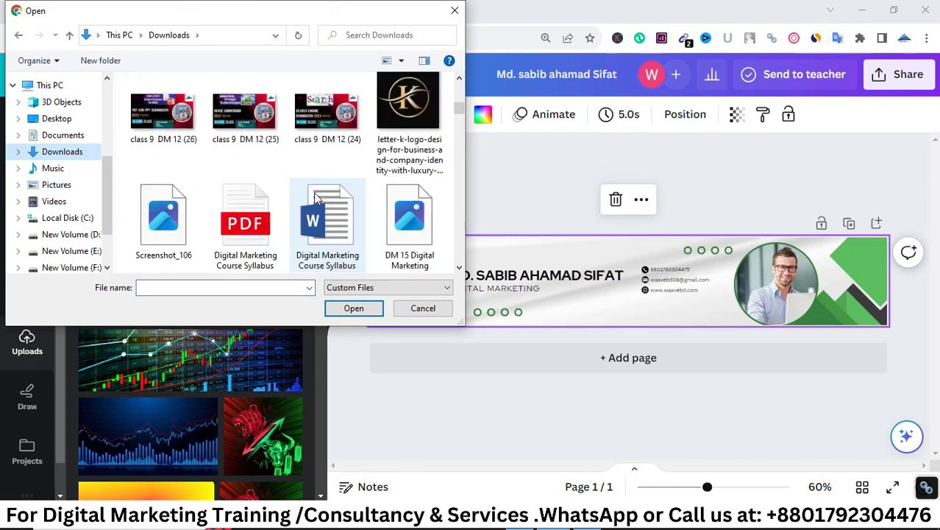
scroll(314, 198, "down", 1)
scroll(314, 197, "down", 2)
scroll(313, 197, "down", 2)
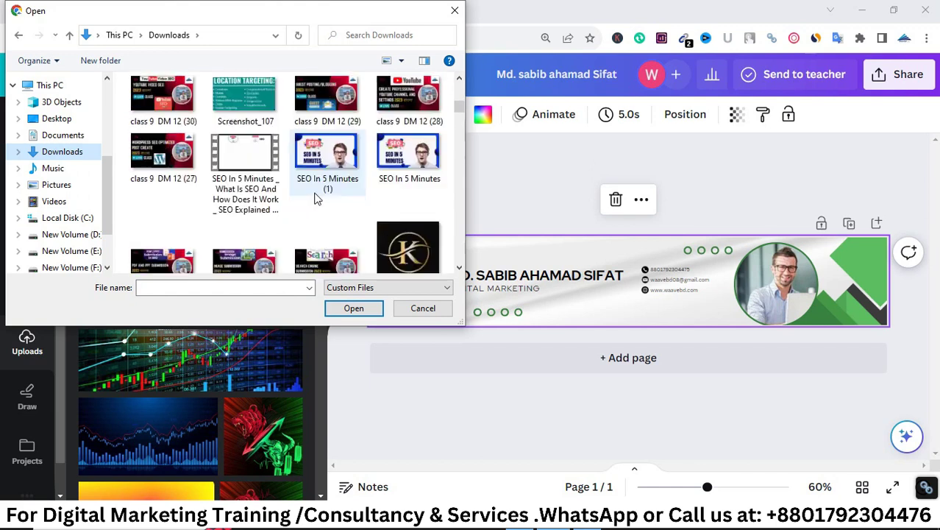
scroll(315, 197, "down", 2)
scroll(315, 197, "down", 2)
scroll(314, 197, "down", 2)
scroll(315, 197, "down", 2)
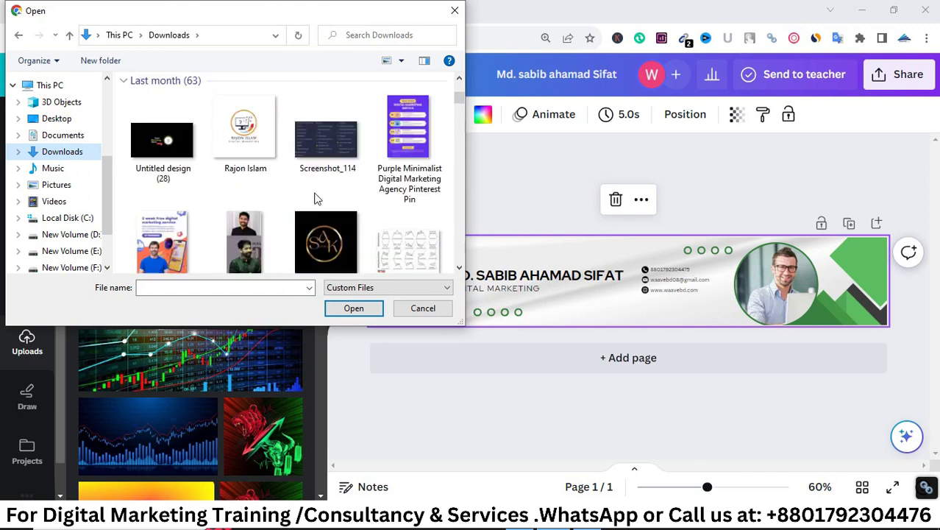
scroll(314, 197, "down", 2)
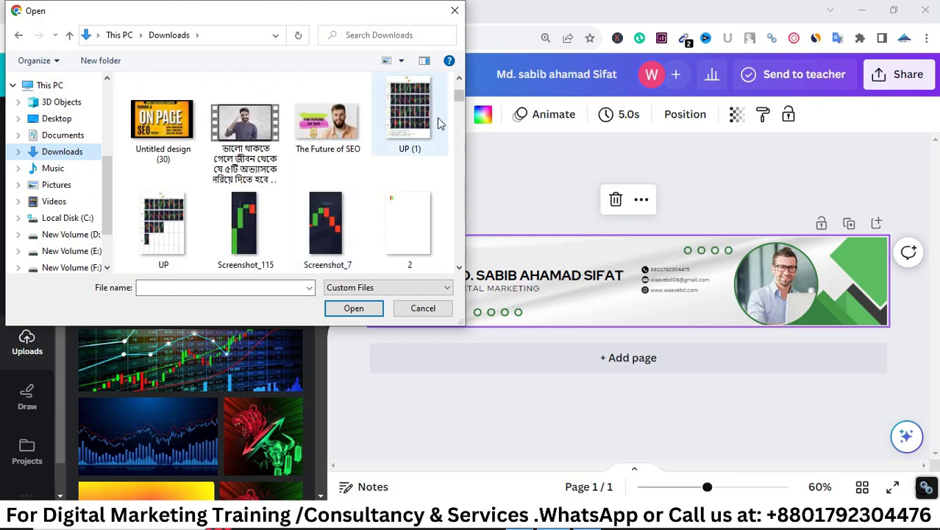
left_click_drag(461, 95, 460, 194)
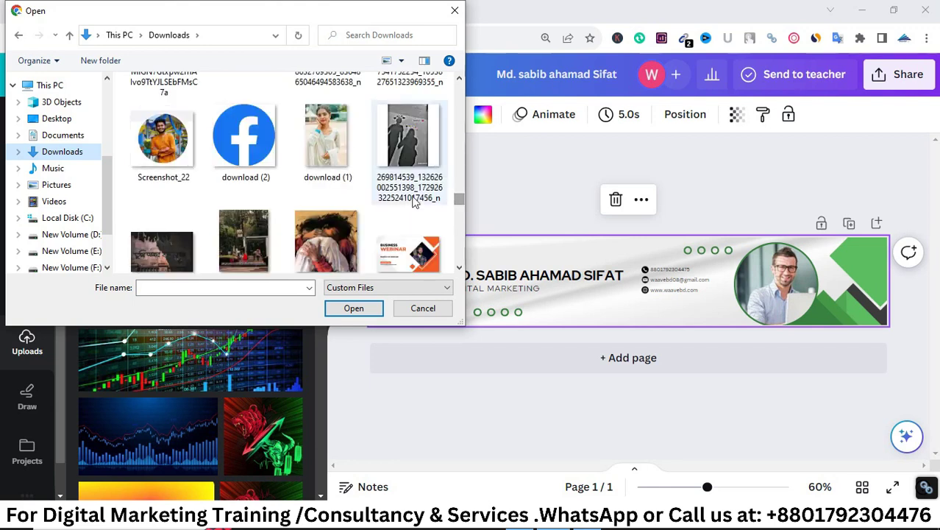
scroll(318, 184, "down", 3)
scroll(317, 184, "down", 3)
scroll(318, 184, "down", 2)
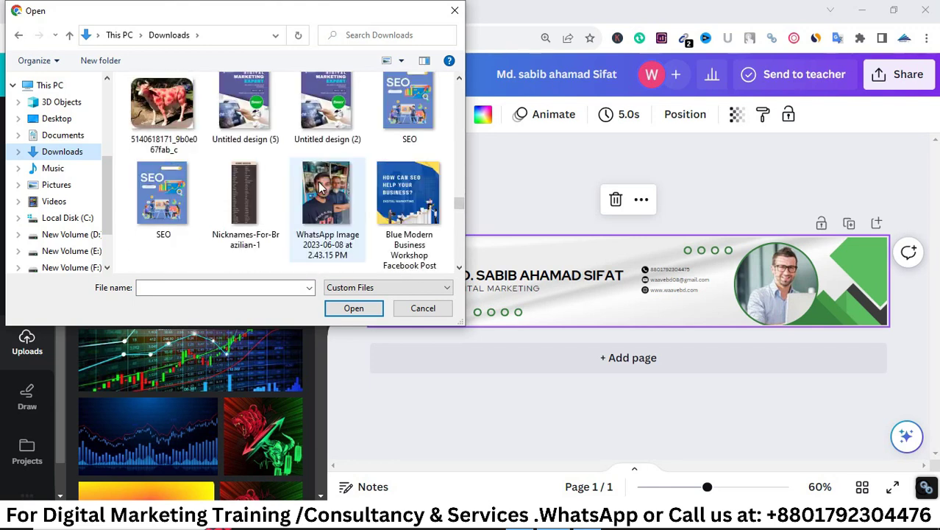
scroll(318, 185, "up", 3)
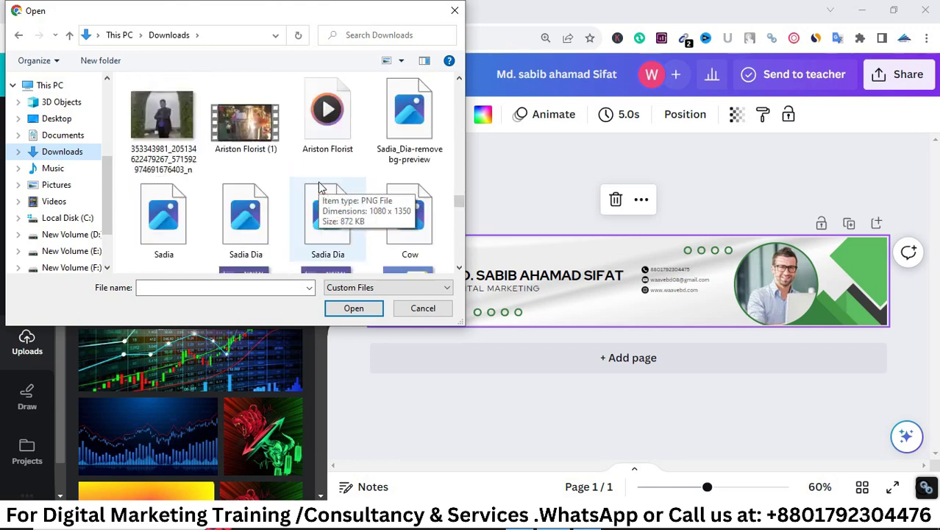
scroll(318, 185, "up", 3)
scroll(317, 185, "up", 2)
scroll(317, 185, "up", 3)
scroll(318, 186, "up", 3)
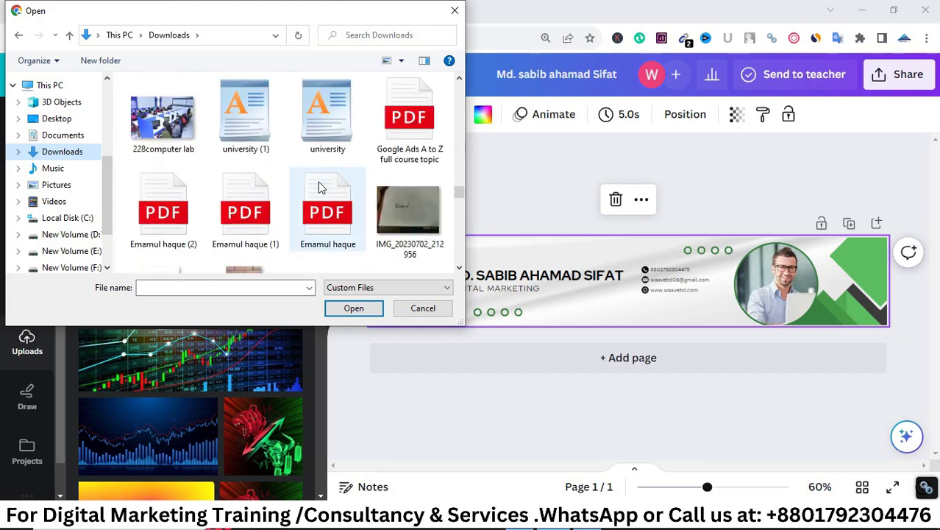
scroll(318, 185, "up", 2)
scroll(318, 186, "up", 2)
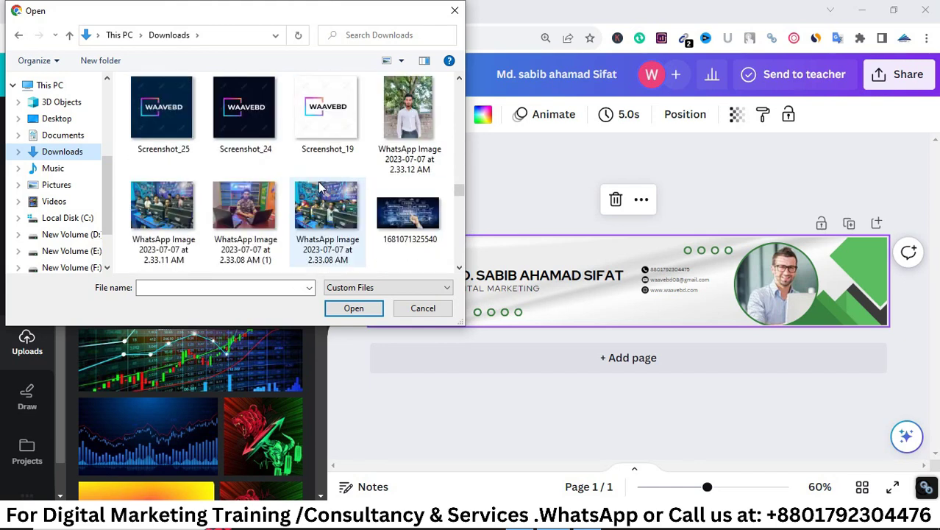
scroll(317, 185, "down", 2)
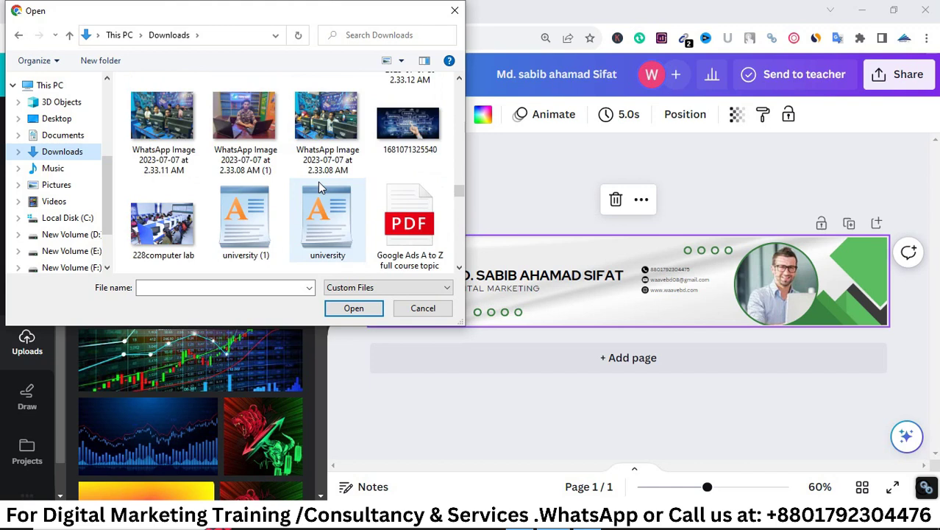
scroll(317, 185, "up", 5)
scroll(317, 185, "up", 2)
scroll(319, 187, "up", 3)
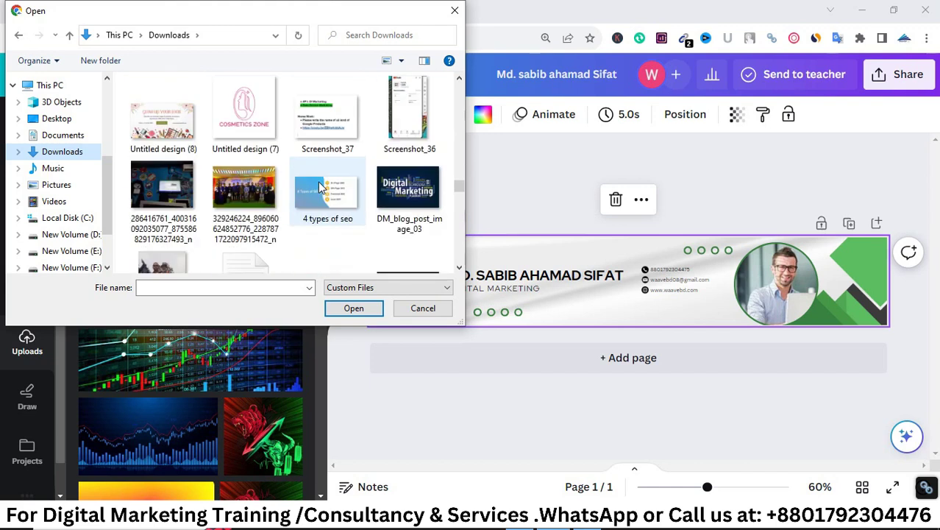
scroll(319, 186, "up", 2)
scroll(318, 186, "up", 3)
scroll(318, 187, "up", 3)
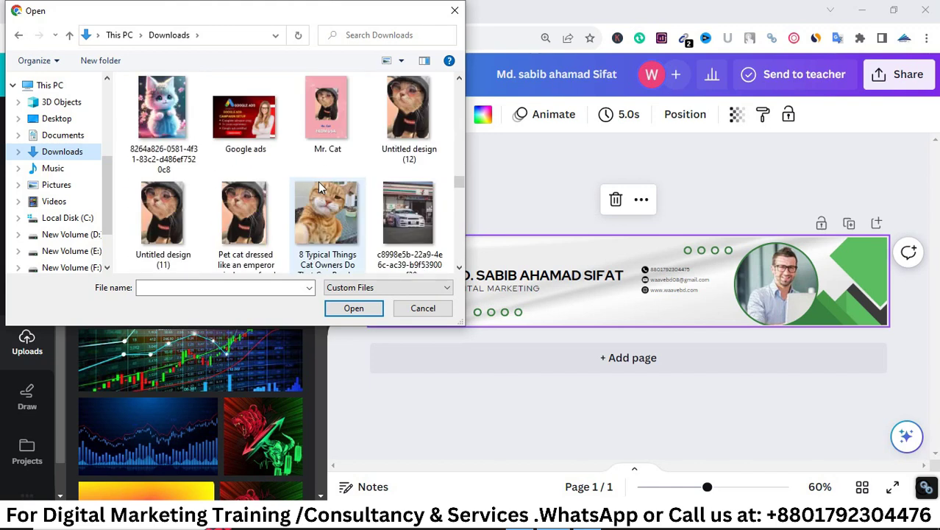
scroll(319, 185, "up", 2)
scroll(319, 186, "up", 3)
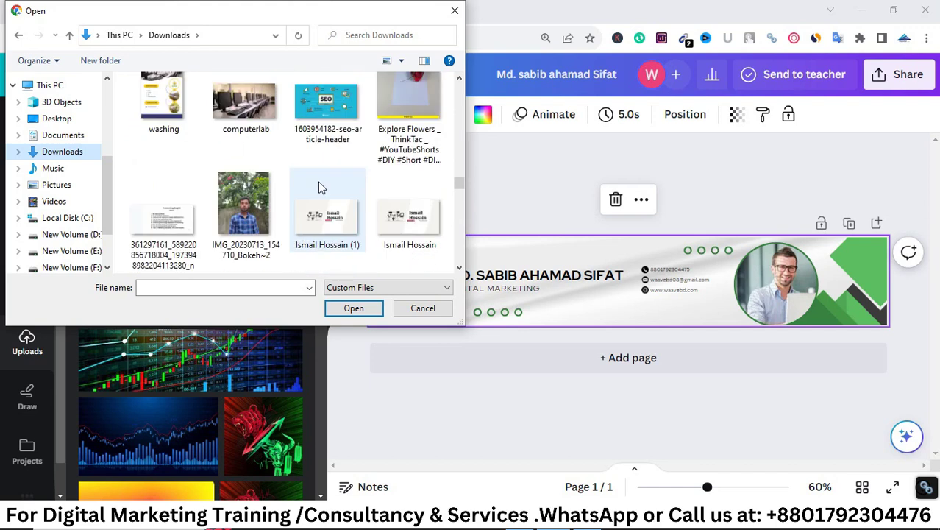
mouse_move(244, 210)
left_mouse_down()
mouse_move(792, 231)
mouse_move(774, 302)
left_mouse_up()
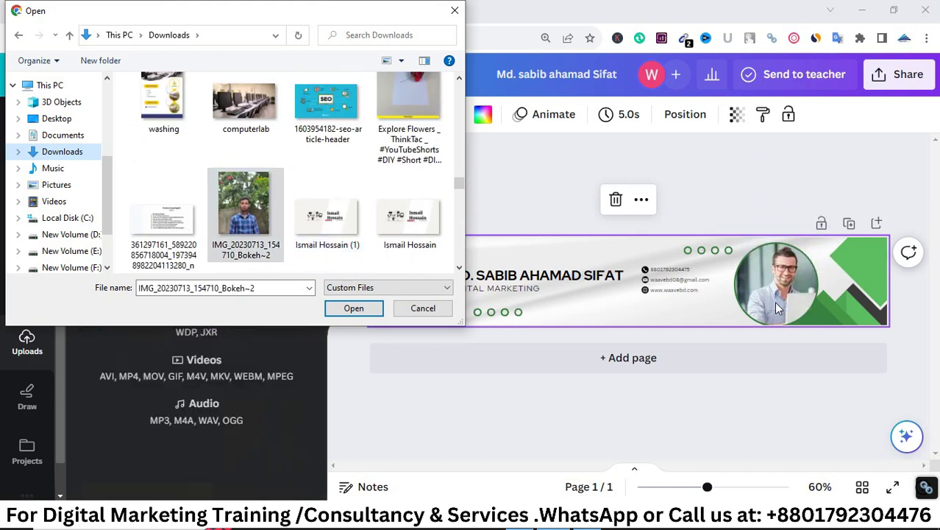
- Close the file picker and recheck the phone number text on the banner
left_click(454, 10)
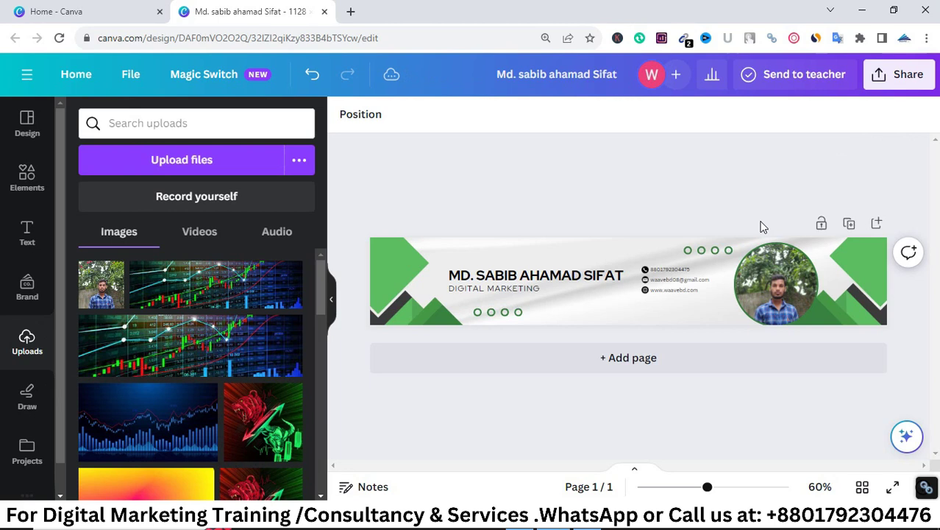
double_click(687, 270)
double_click(687, 270)
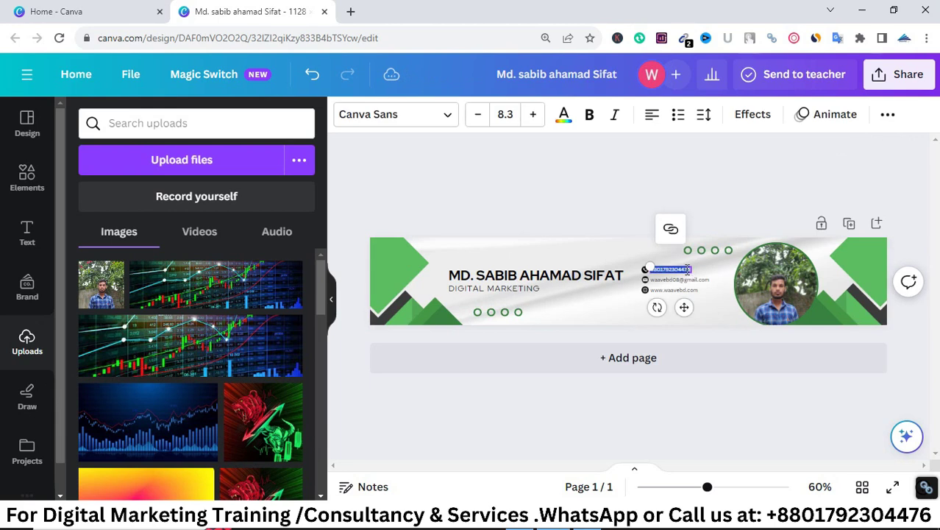
left_click(687, 270)
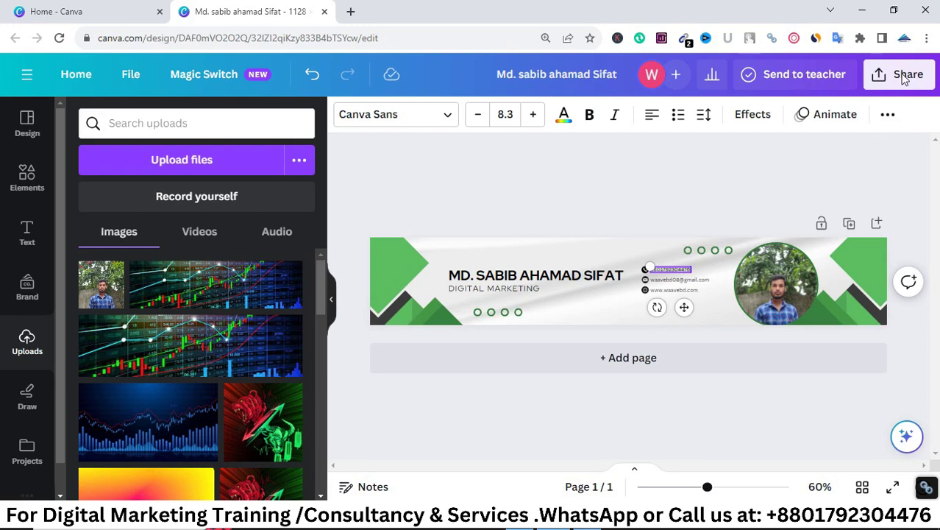
- Download the cover as a JPG at 1128 × 191 px with quality 80
left_click(904, 77)
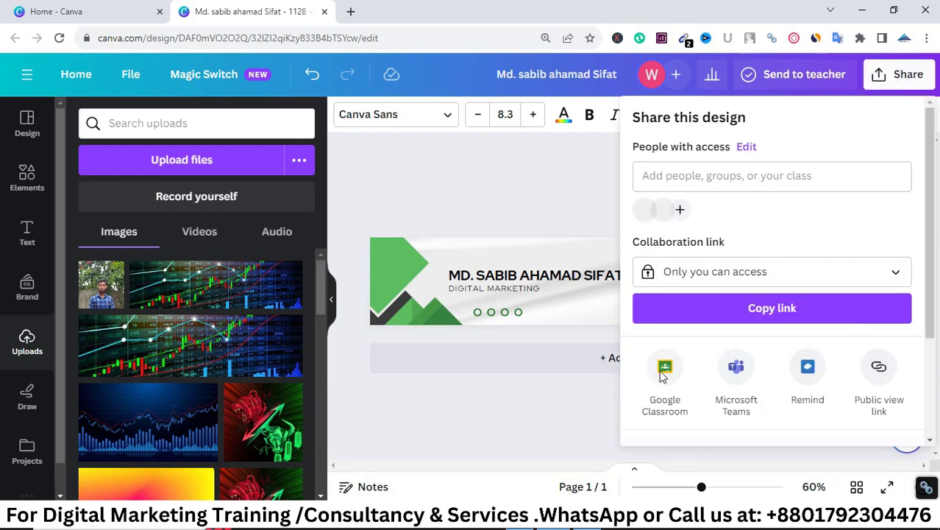
scroll(723, 321, "down", 2)
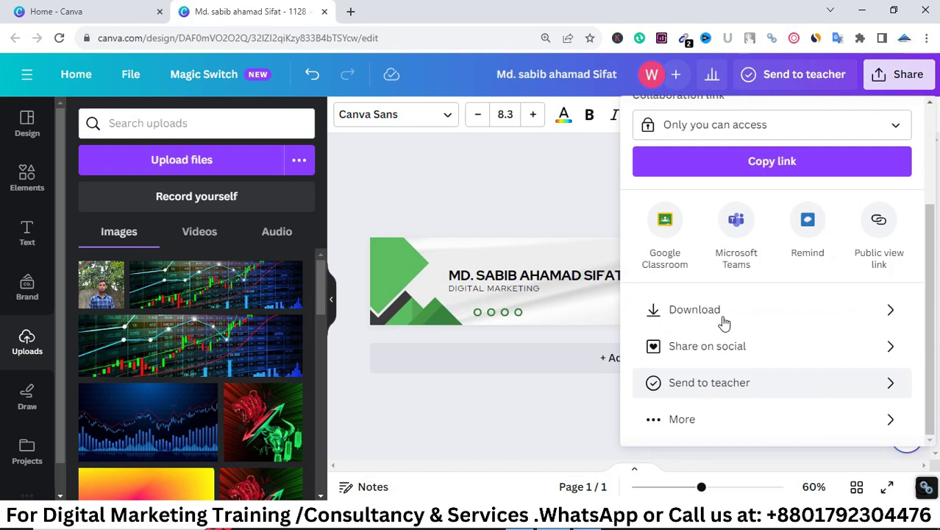
left_click(724, 321)
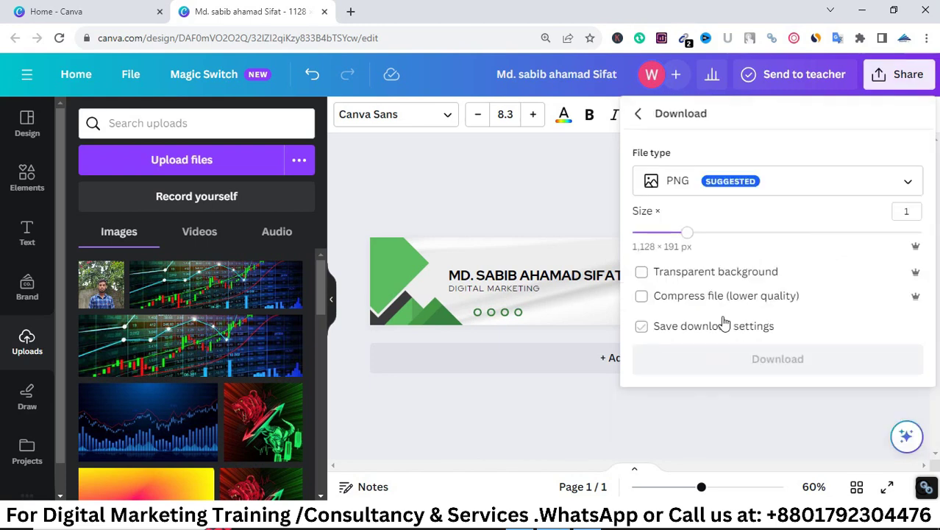
left_click(684, 193)
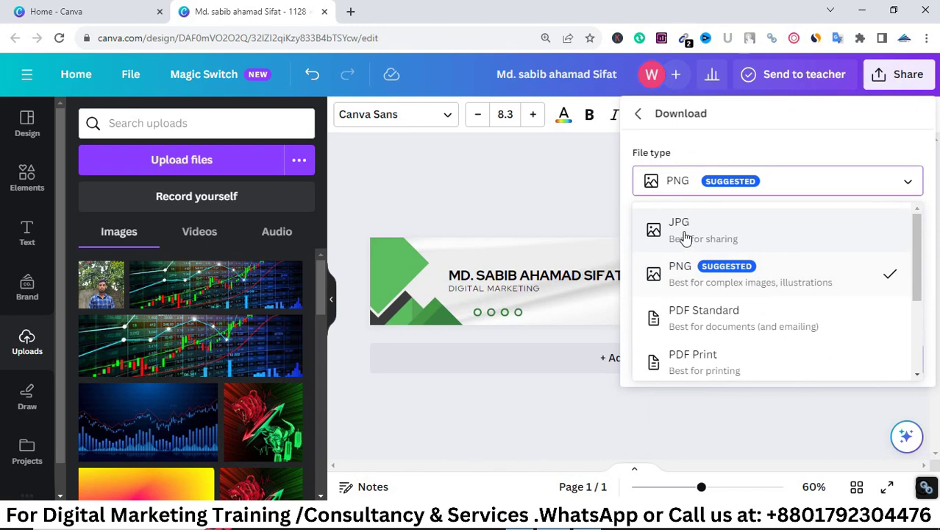
left_click(684, 232)
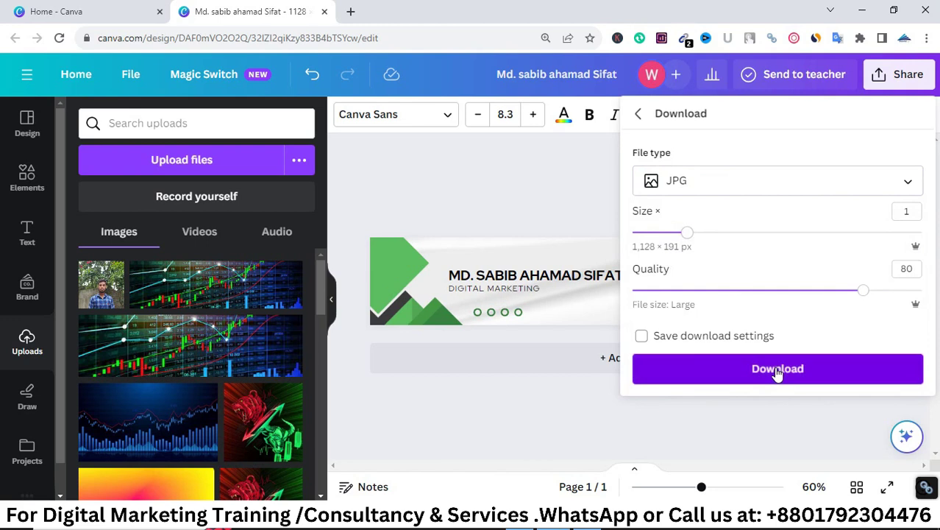
left_click(777, 370)
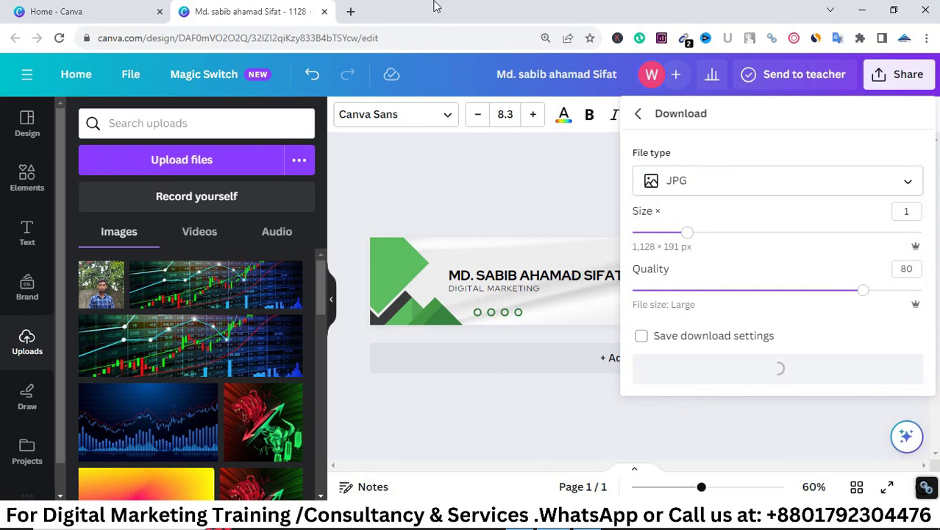
- Search Google Images for 'png image', then return to the Canva cover design tab
left_click(350, 11)
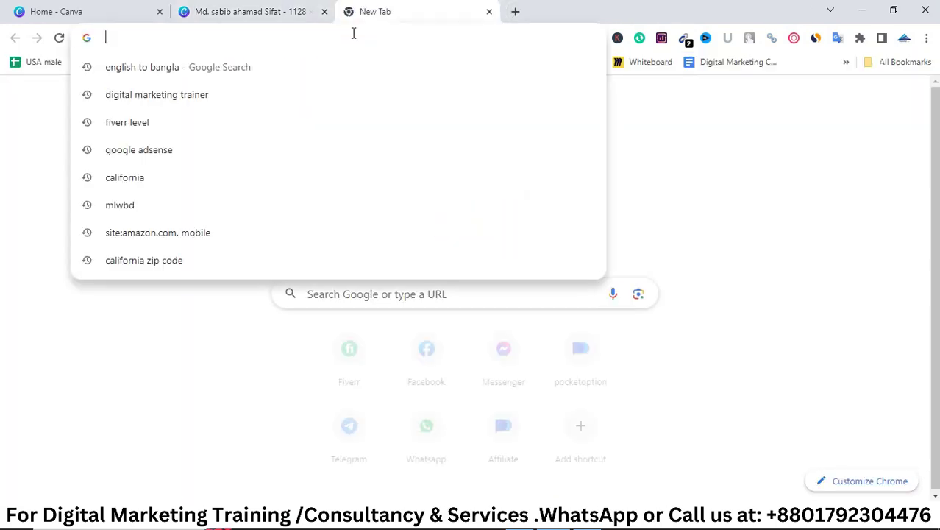
type("png ")
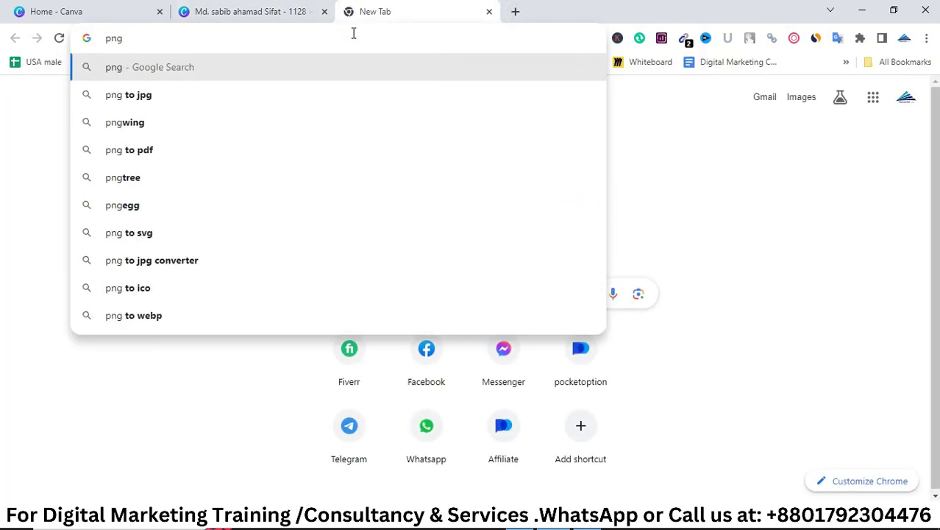
type("image")
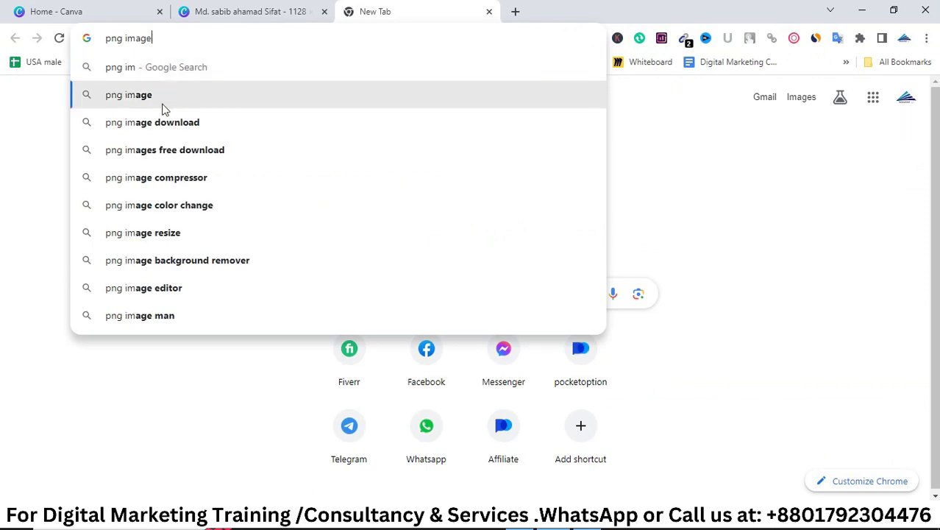
left_click(163, 105)
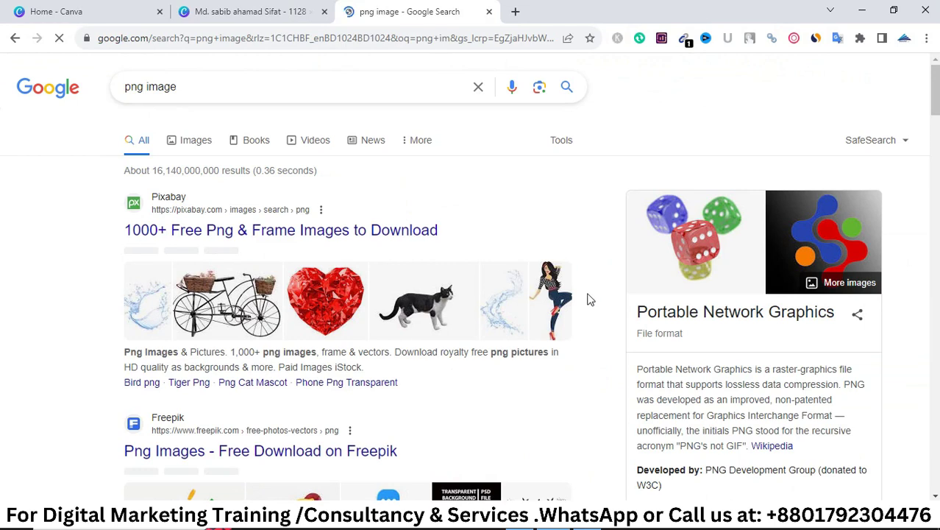
left_click(196, 141)
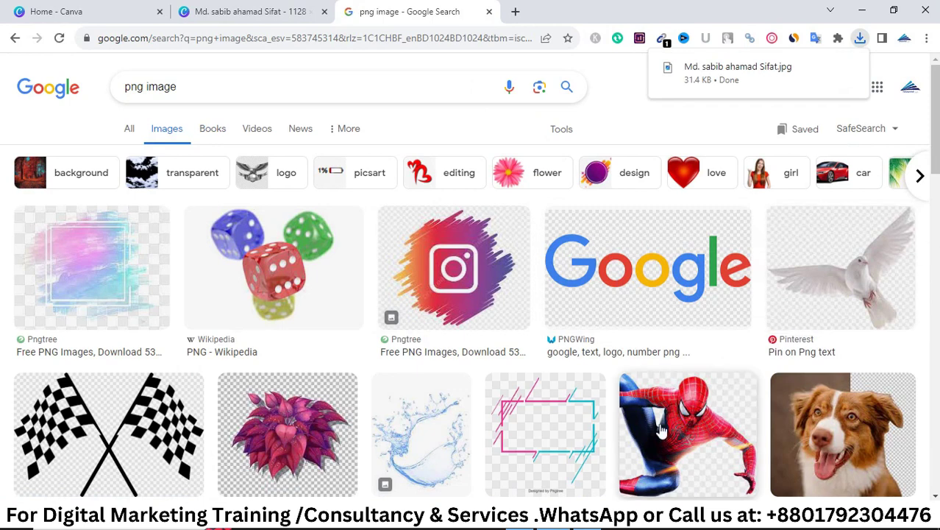
left_click(245, 8)
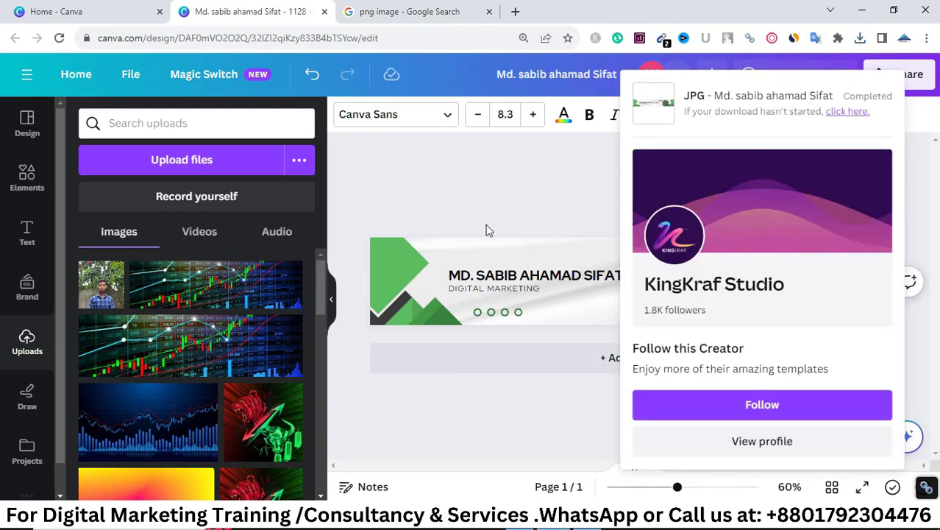
- Upload the downloaded Canva banner JPG and apply it as the LinkedIn company page cover
mouse_move(598, 526)
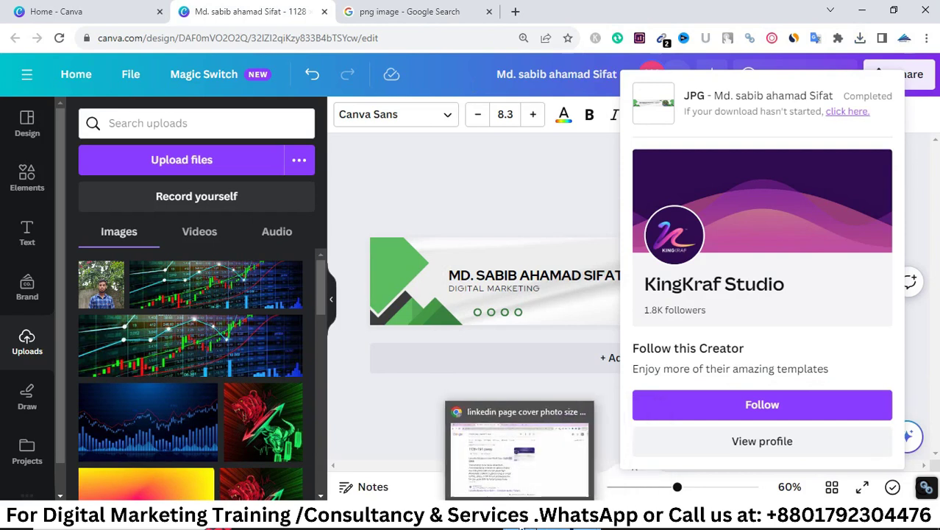
left_click(546, 467)
left_click(81, 11)
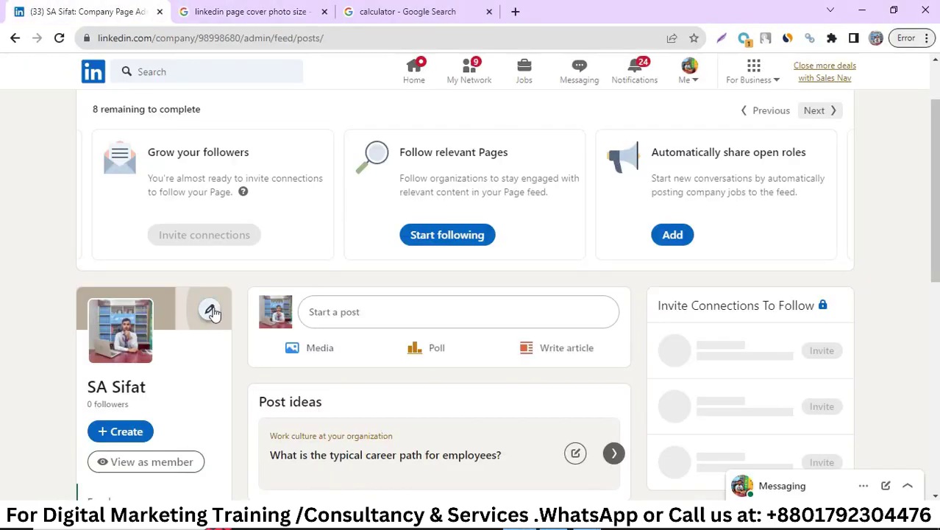
left_click(211, 309)
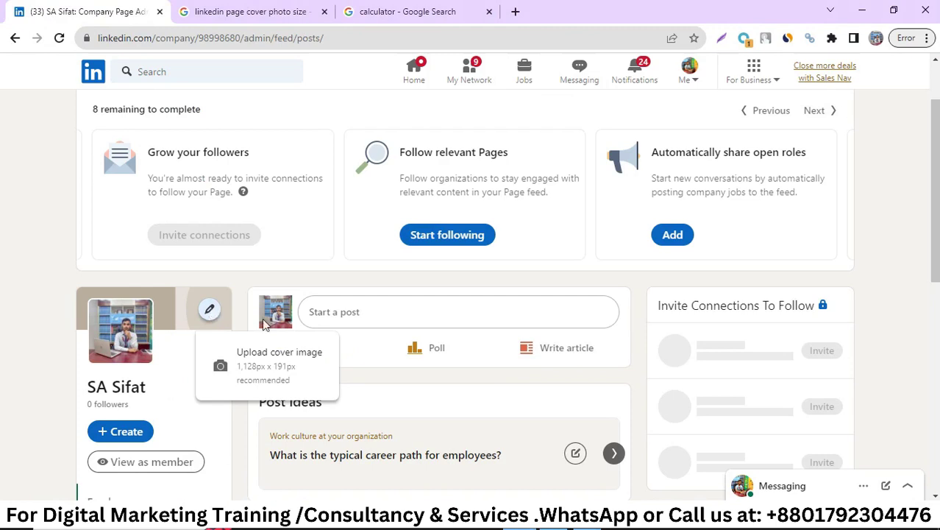
left_click(270, 368)
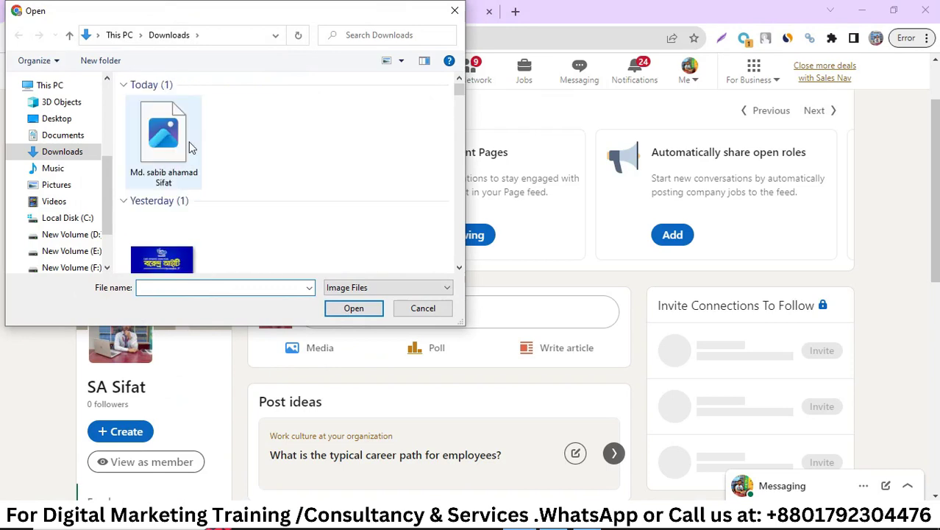
double_click(169, 150)
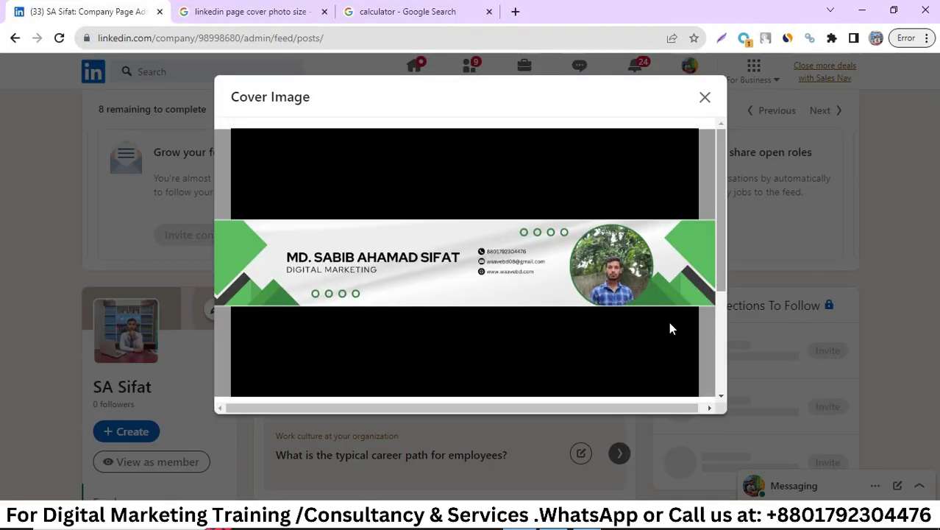
scroll(666, 323, "down", 3)
scroll(668, 331, "down", 1)
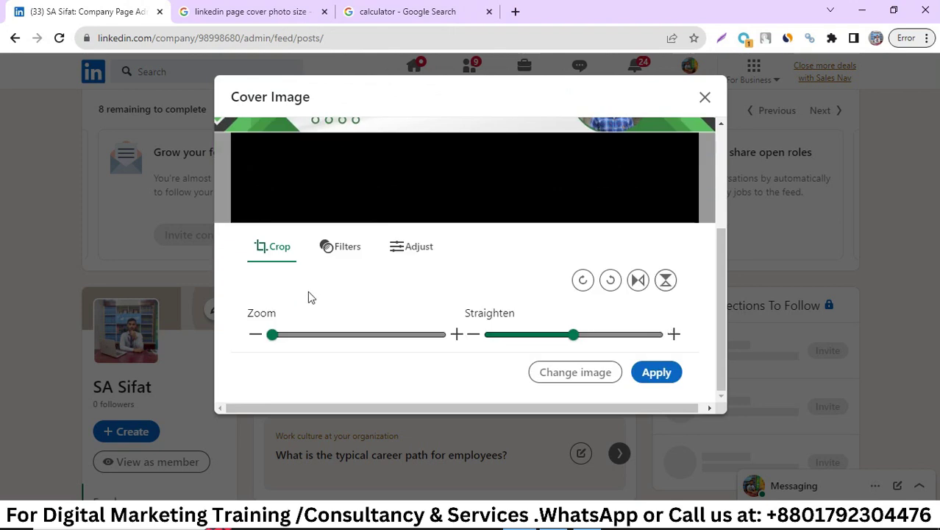
left_click(659, 382)
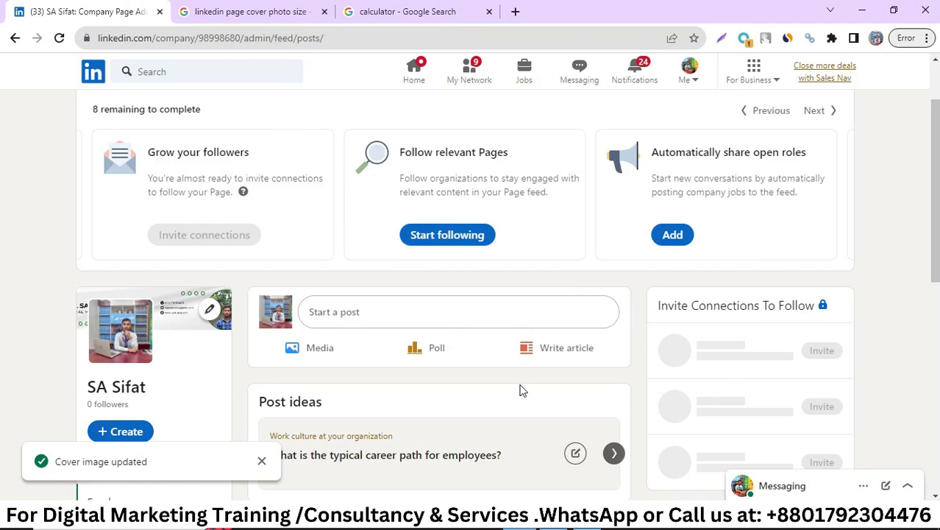
scroll(519, 390, "down", 2)
scroll(520, 390, "down", 1)
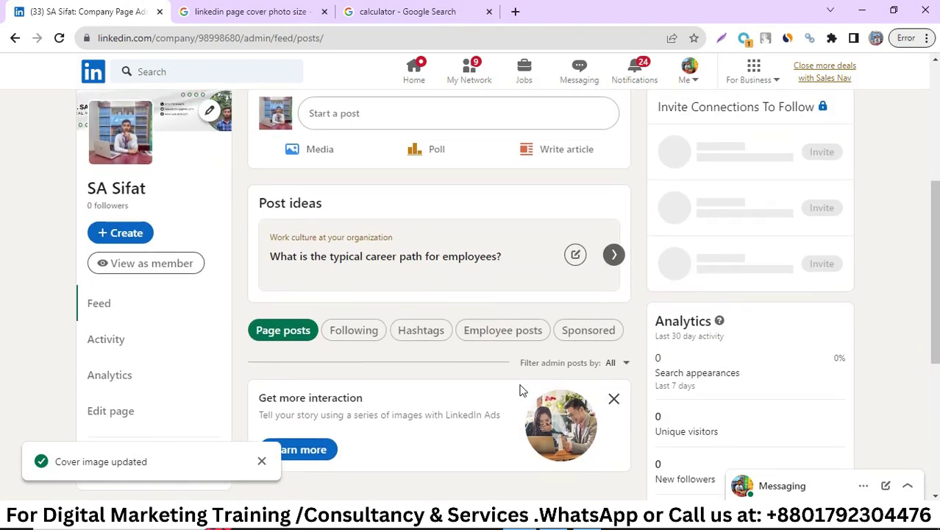
scroll(519, 390, "down", 3)
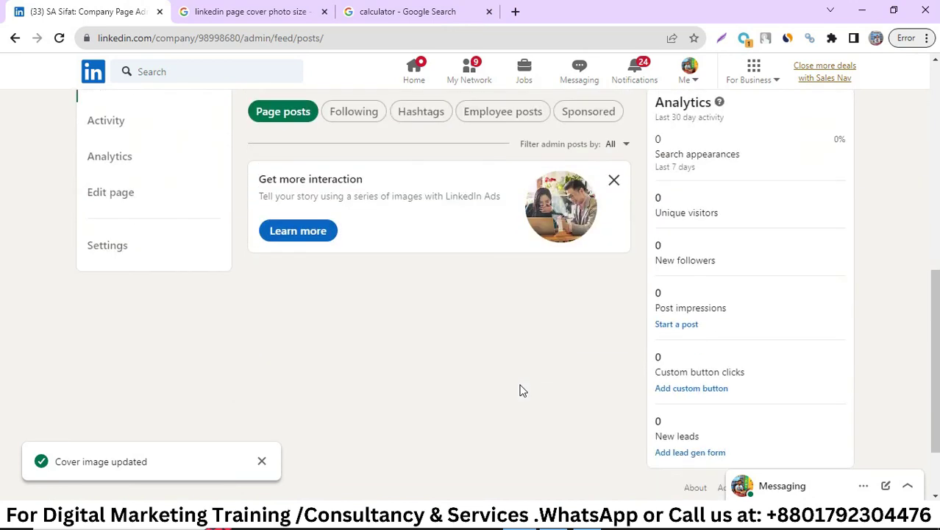
scroll(519, 390, "down", 1)
scroll(519, 390, "up", 1)
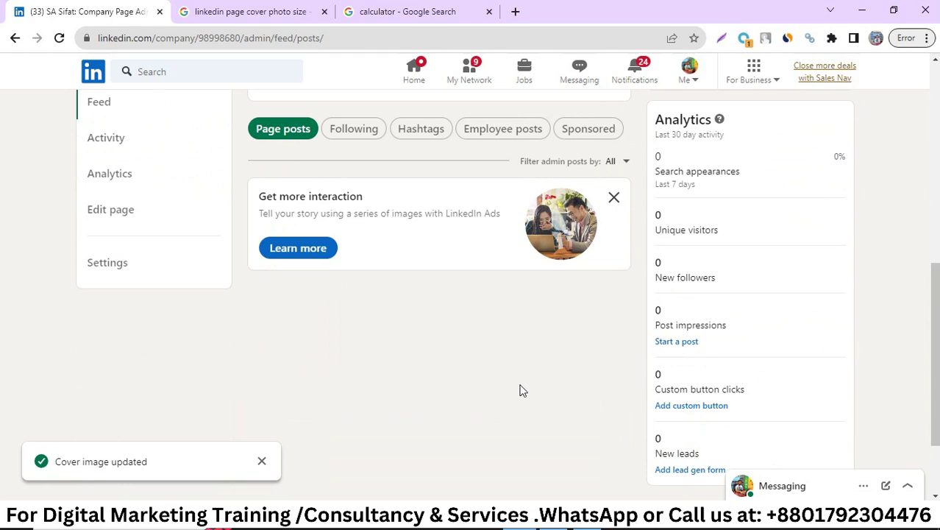
scroll(520, 390, "up", 2)
scroll(520, 389, "up", 1)
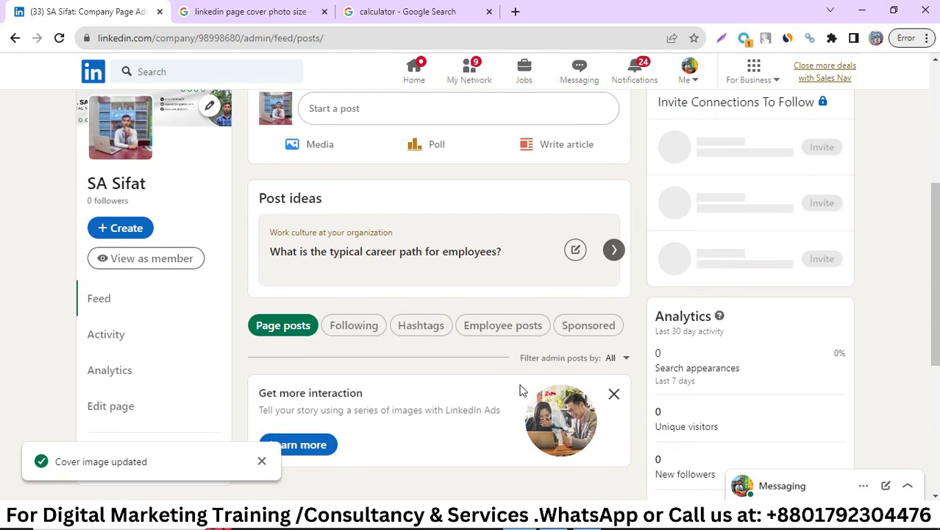
scroll(519, 390, "up", 1)
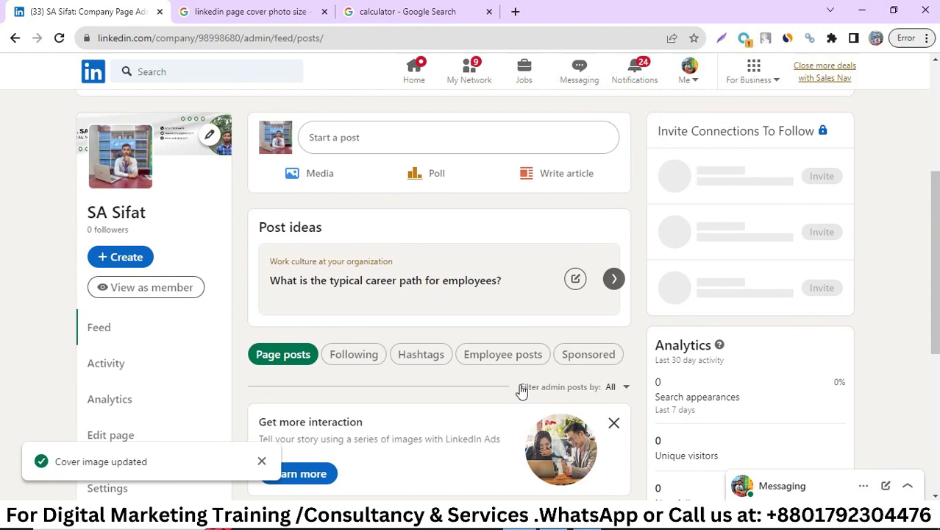
- Close the 'Cover image updated' notice and review the admin feed's 30-day analytics
left_click(262, 462)
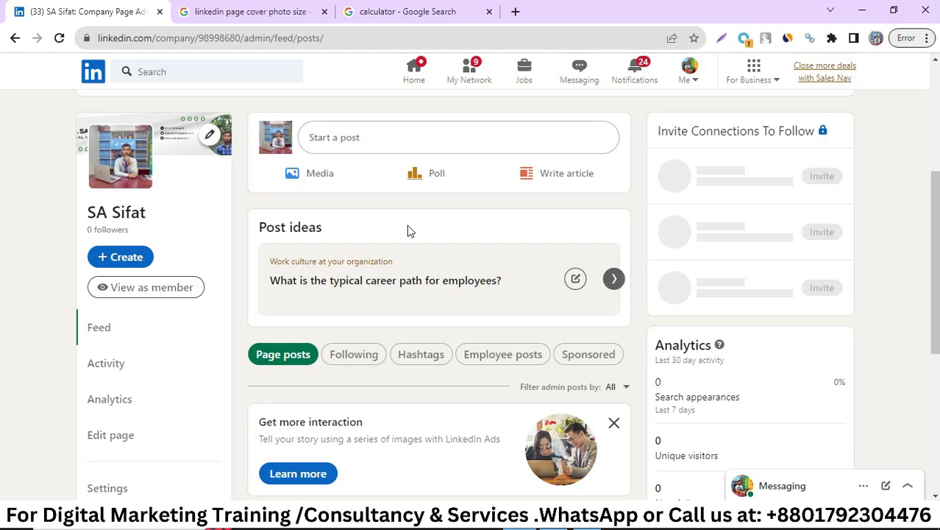
scroll(407, 226, "down", 2)
scroll(408, 226, "down", 3)
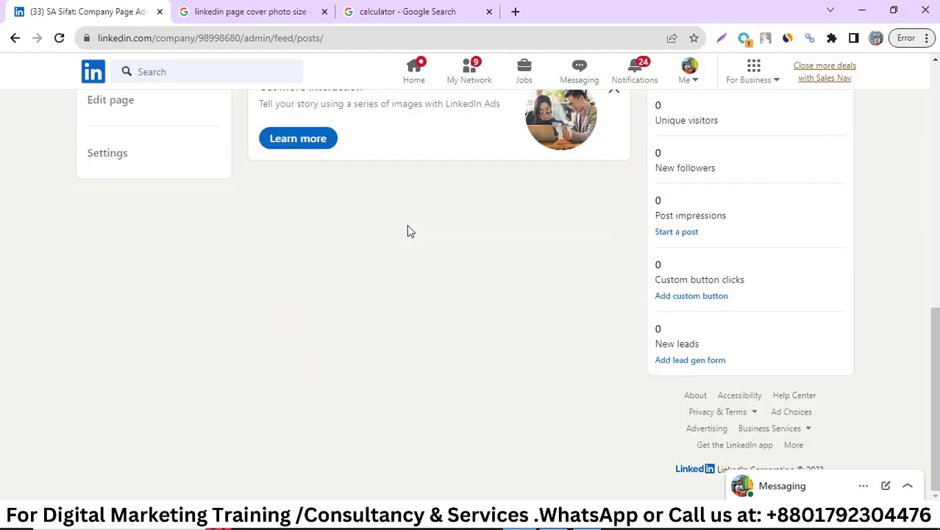
scroll(410, 231, "up", 4)
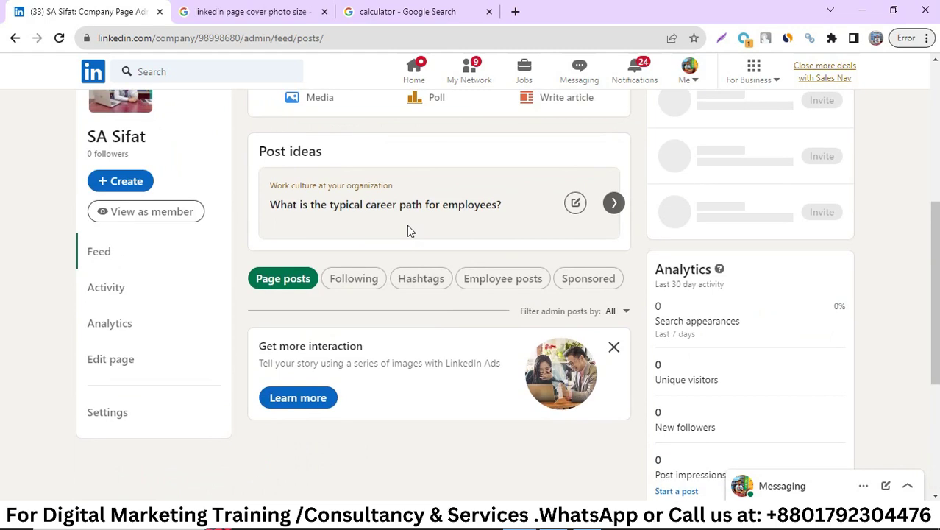
scroll(409, 231, "up", 2)
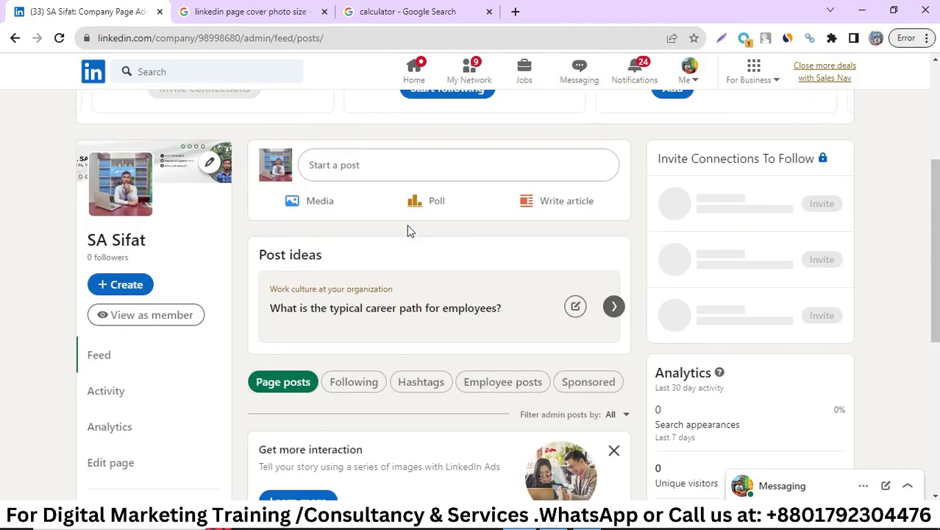
scroll(409, 231, "up", 1)
scroll(410, 231, "down", 2)
scroll(410, 231, "up", 2)
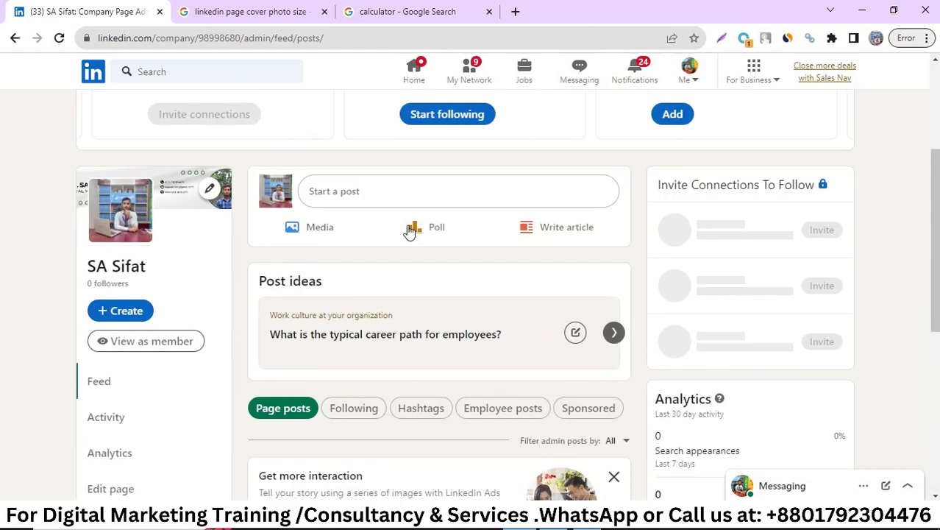
scroll(410, 231, "down", 2)
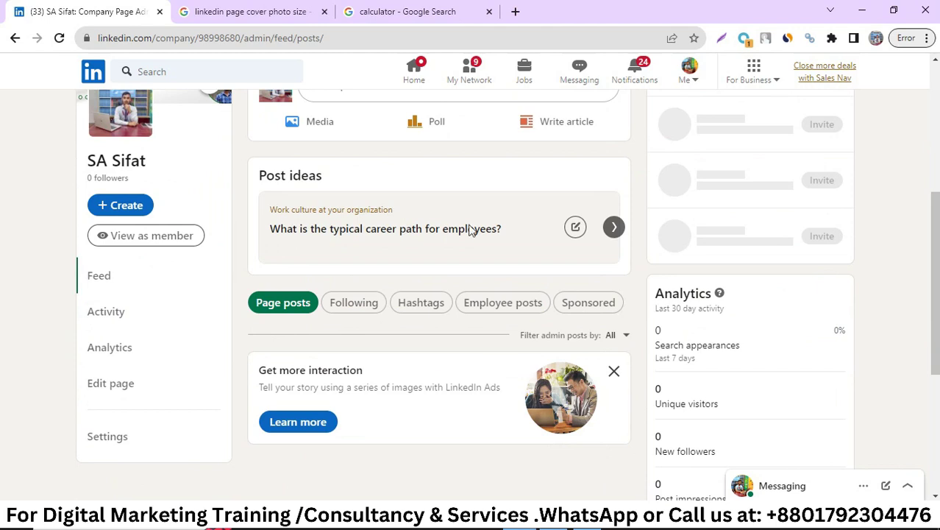
scroll(752, 341, "down", 1)
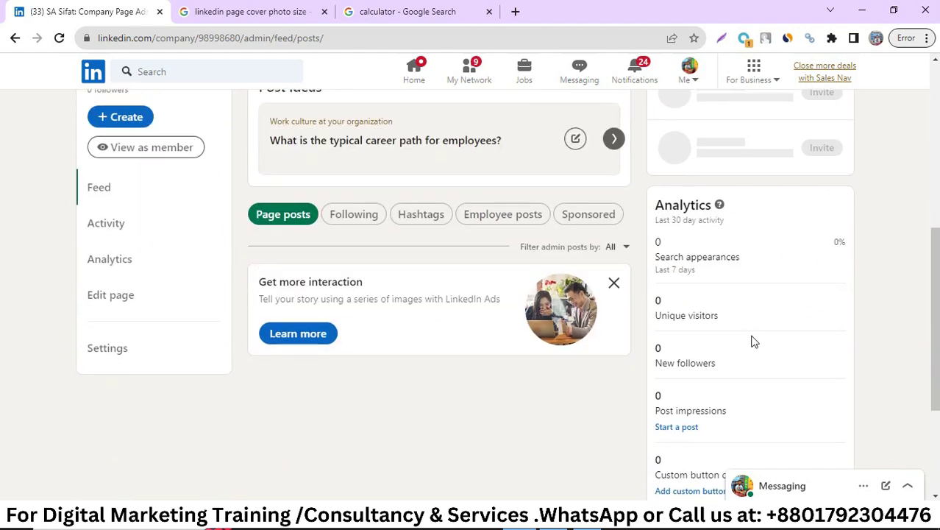
scroll(760, 283, "down", 1)
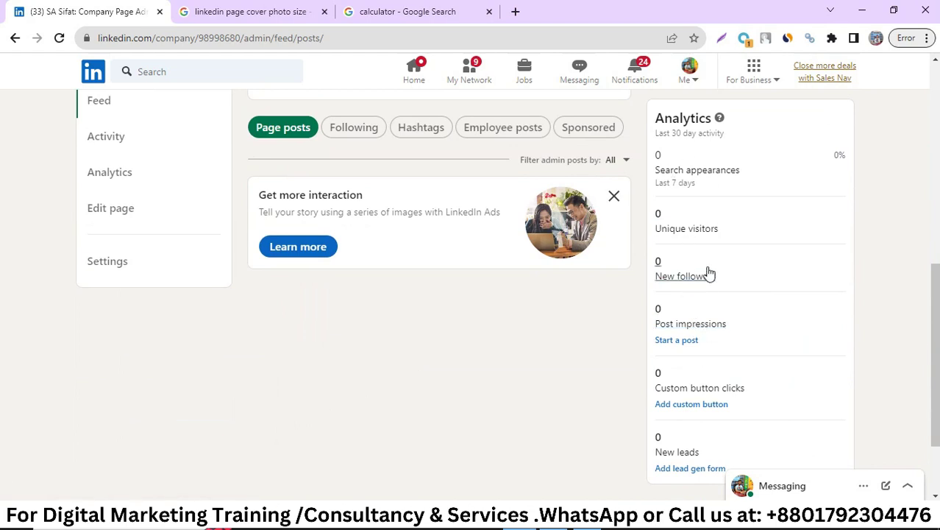
scroll(699, 364, "down", 3)
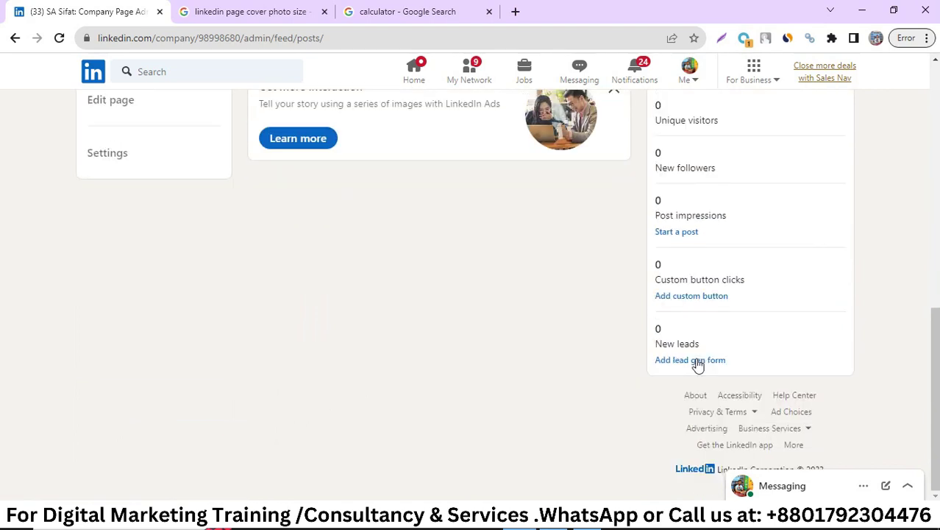
scroll(698, 362, "up", 1)
scroll(697, 365, "up", 1)
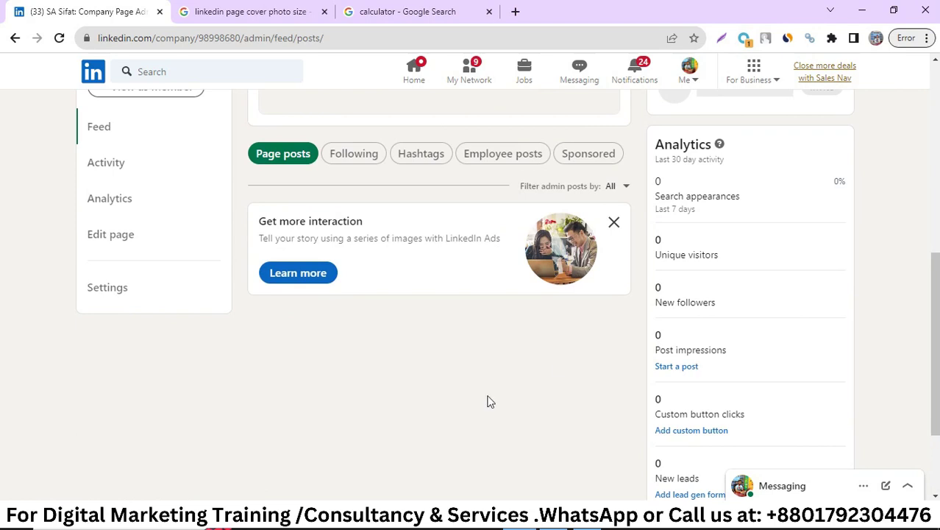
scroll(489, 401, "up", 2)
scroll(489, 400, "up", 1)
scroll(489, 400, "up", 1)
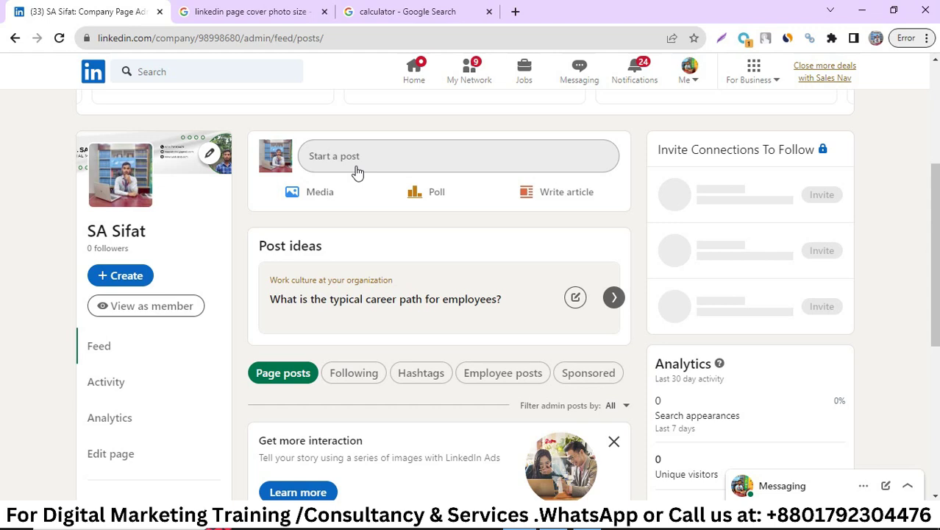
left_click(592, 80)
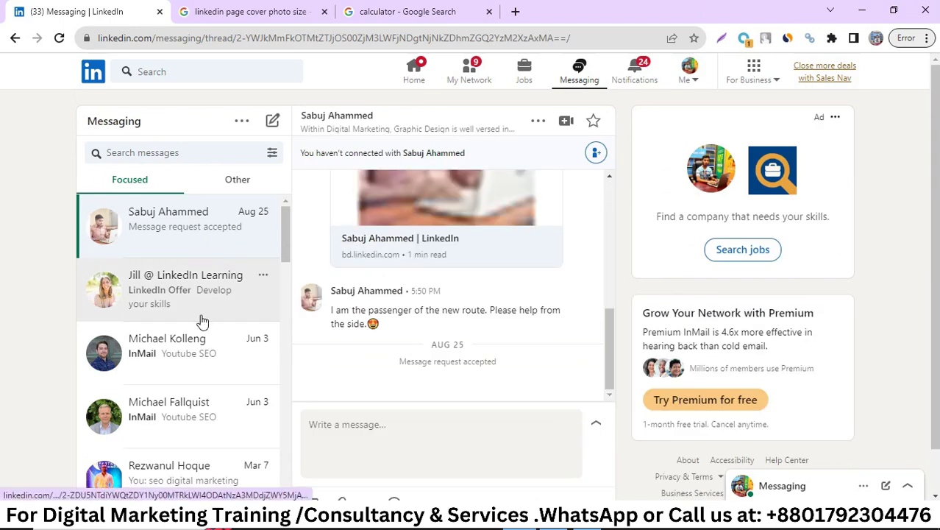
scroll(203, 317, "down", 3)
scroll(203, 321, "down", 3)
scroll(202, 321, "down", 3)
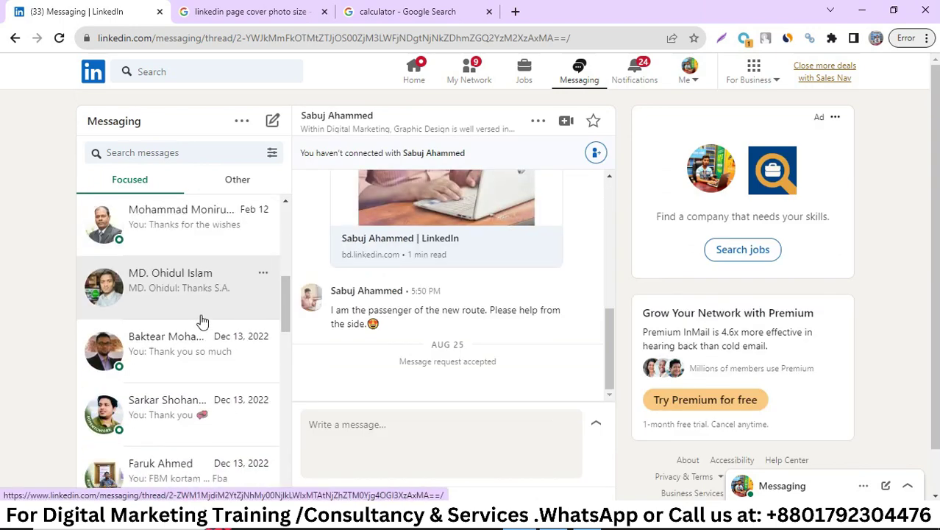
scroll(202, 321, "down", 2)
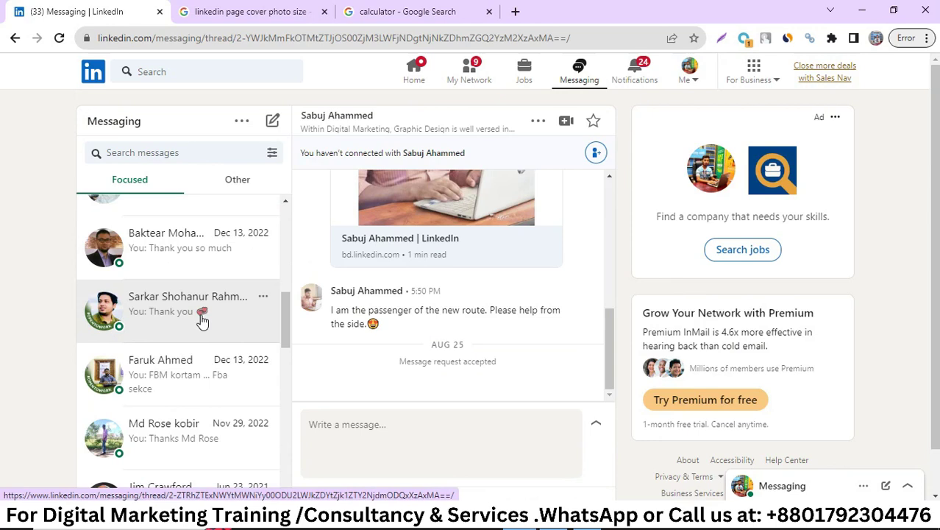
scroll(202, 321, "down", 2)
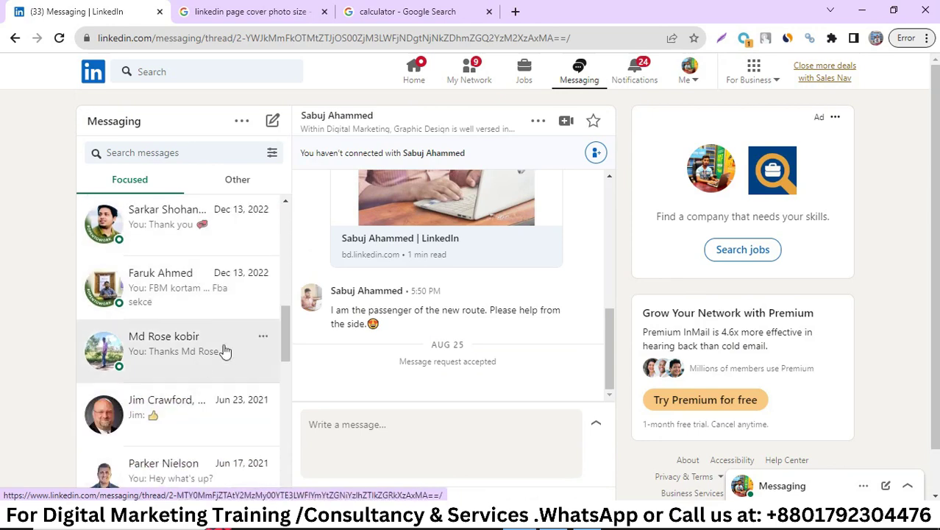
scroll(224, 350, "up", 5)
scroll(224, 350, "up", 5)
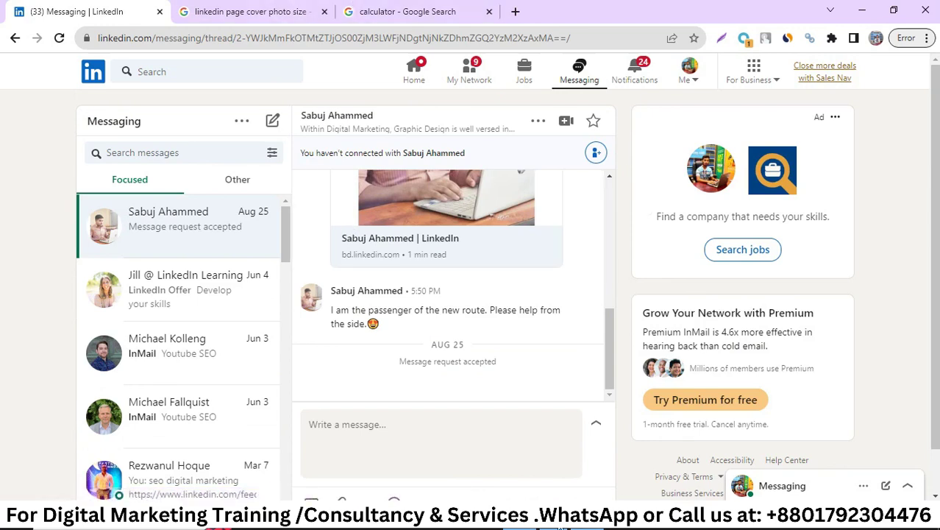
left_click(559, 528)
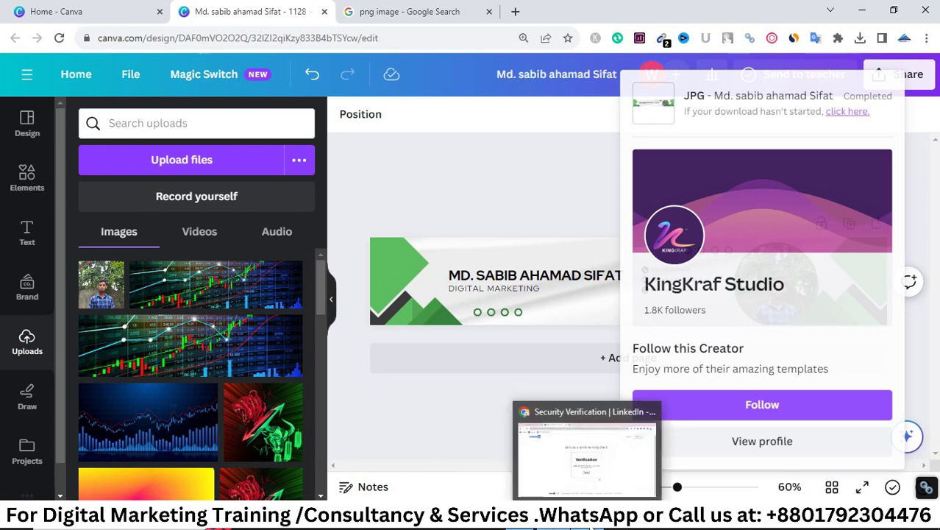
left_click(531, 528)
left_click(519, 452)
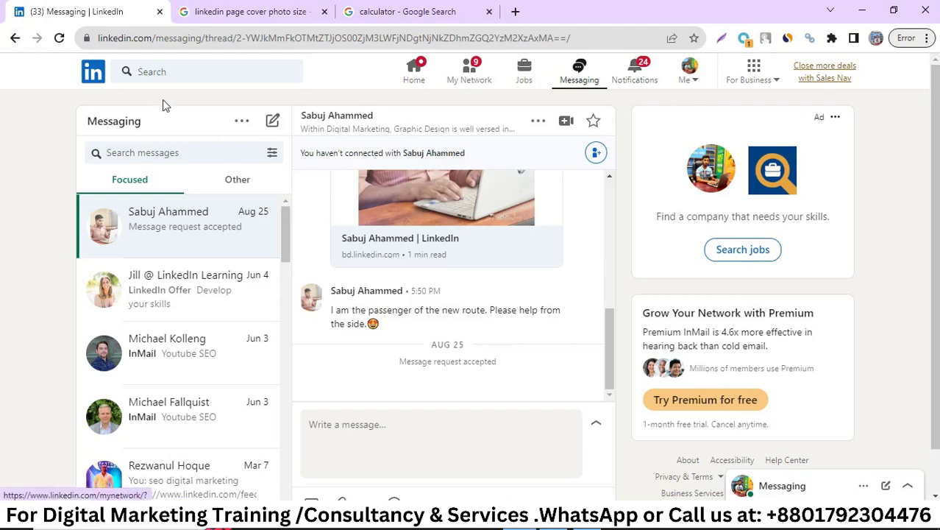
- Go back from messaging to the company admin feed and find the Start a post box
left_click(15, 40)
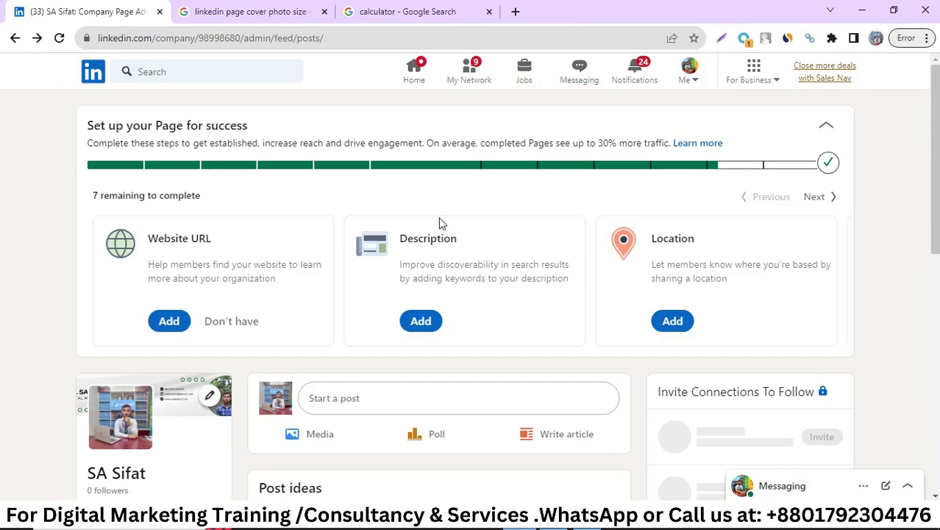
scroll(416, 334, "down", 5)
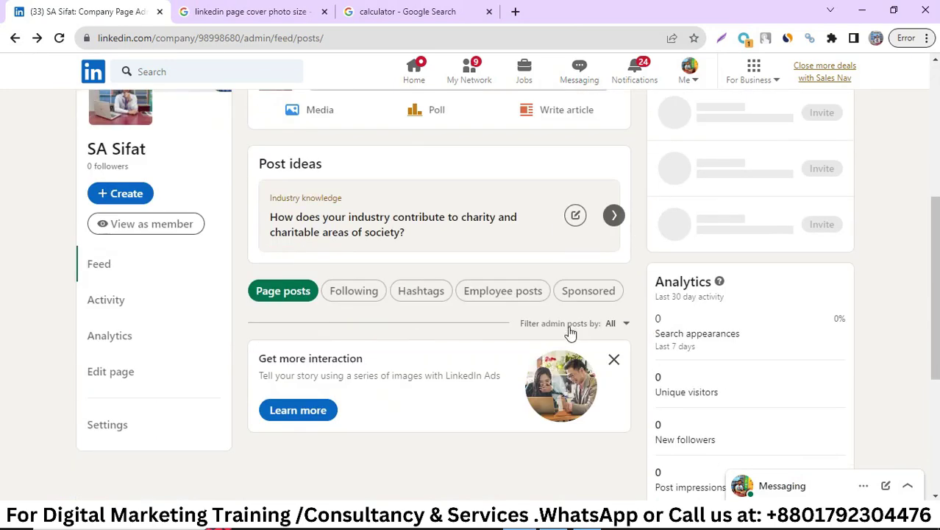
scroll(568, 330, "down", 3)
scroll(568, 325, "up", 6)
scroll(567, 325, "down", 1)
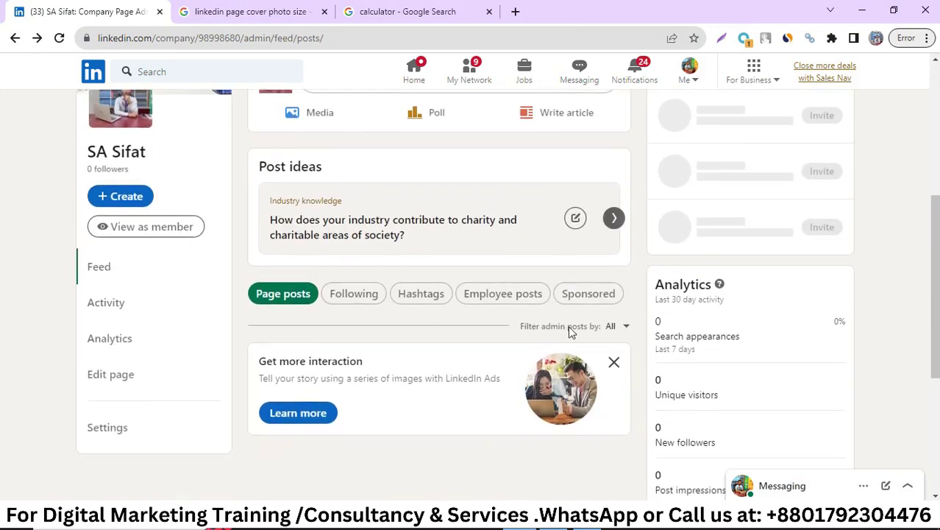
scroll(568, 325, "up", 1)
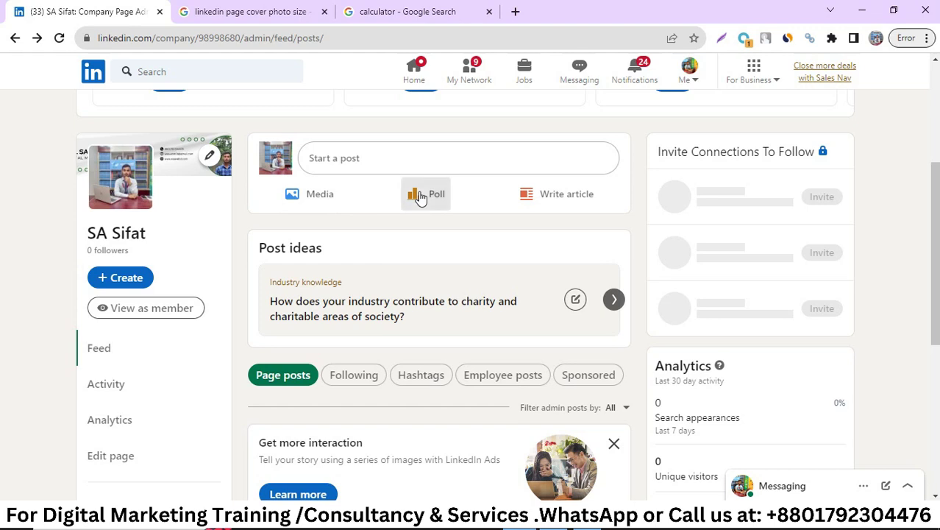
- Create a poll asking who the owner's friend is, with three name options
left_click(418, 193)
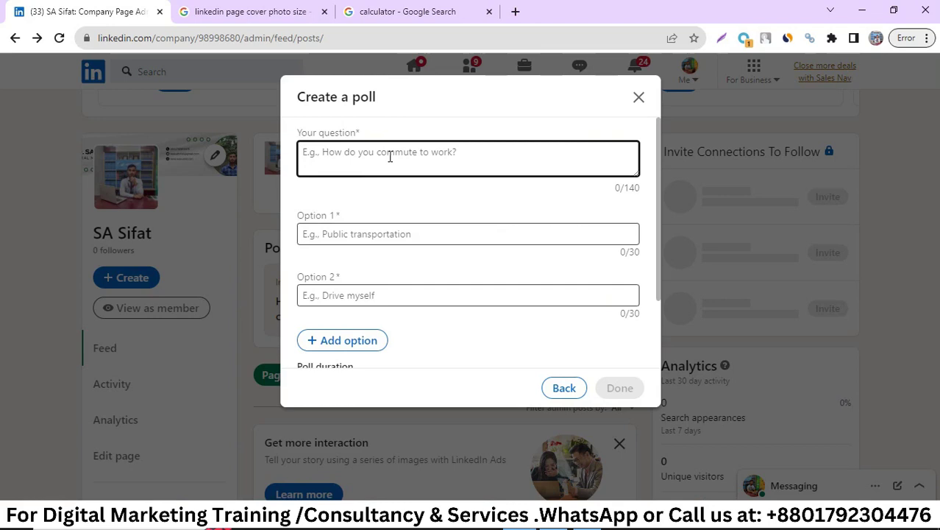
type("W")
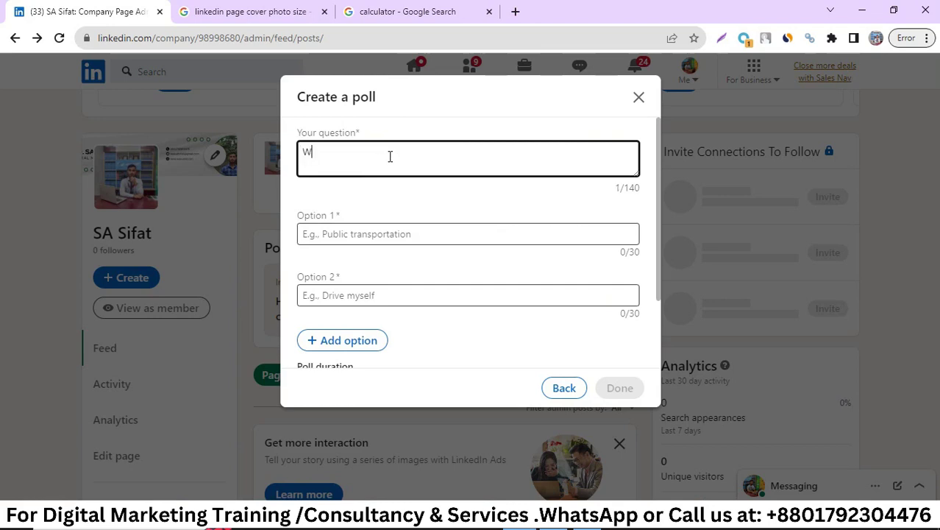
type("ho is ")
type("Sifa")
type("ts F")
type("r")
type("iend")
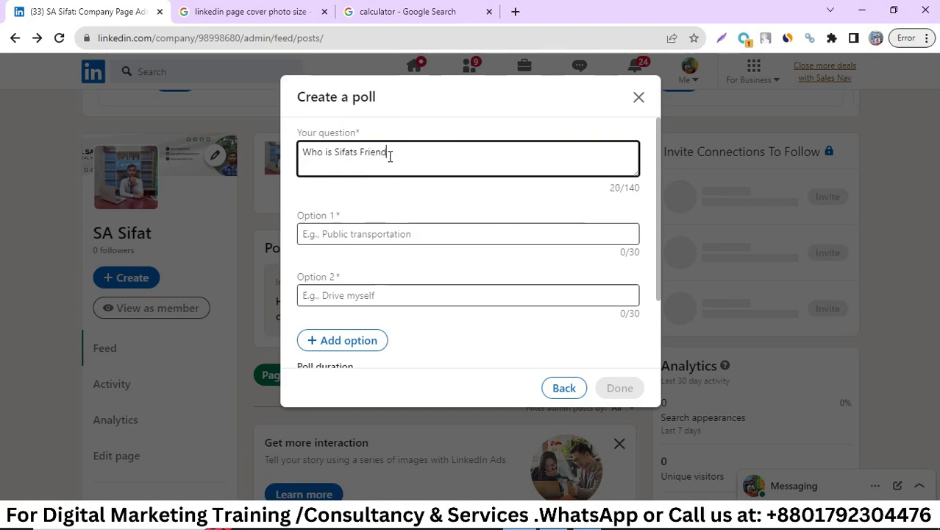
type("?")
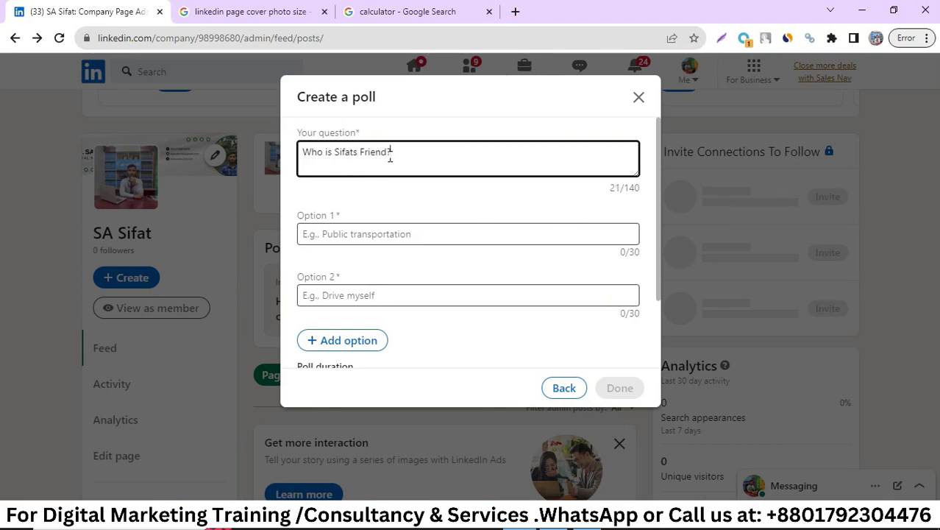
left_click(404, 233)
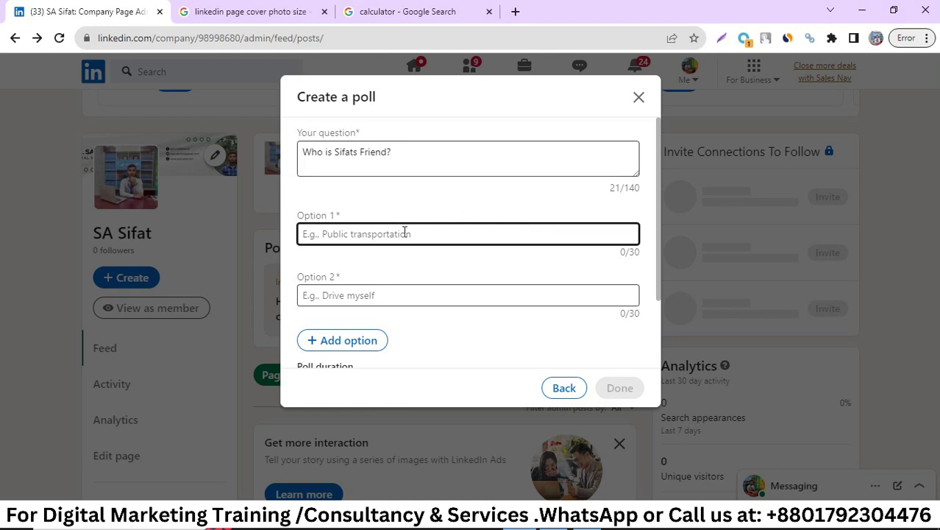
type("Alif")
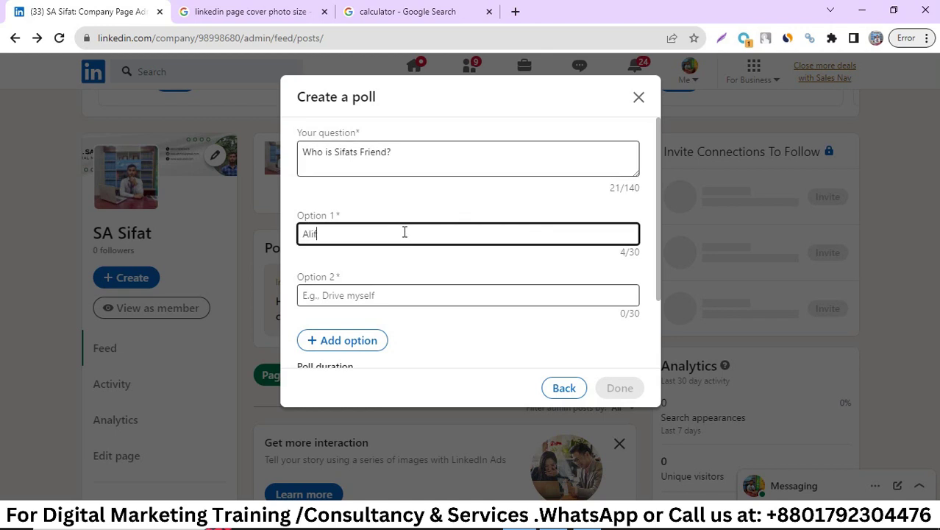
left_click(353, 290)
type("Ani")
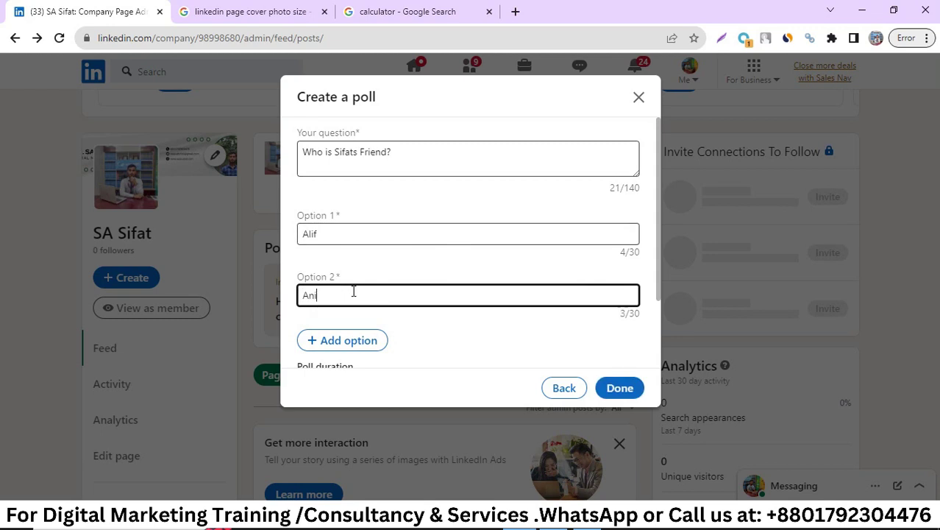
type("k")
left_click(349, 340)
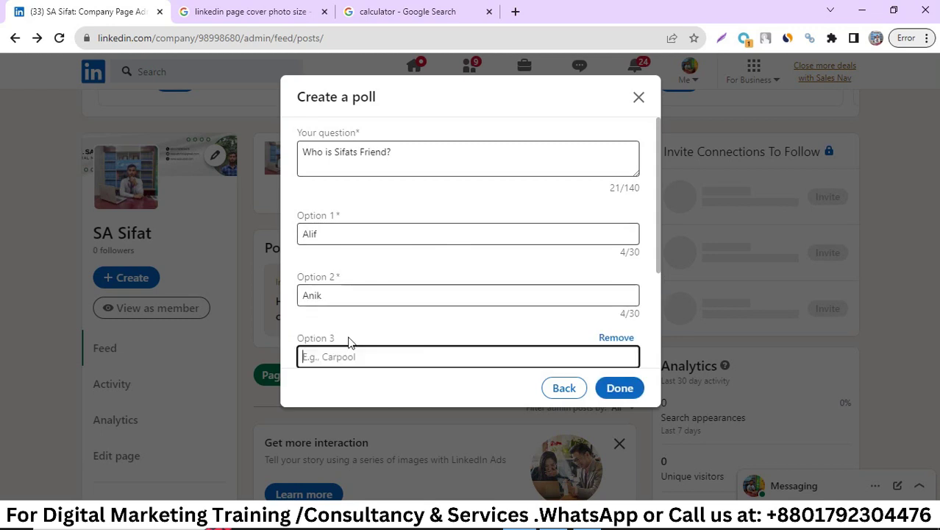
scroll(350, 344, "down", 2)
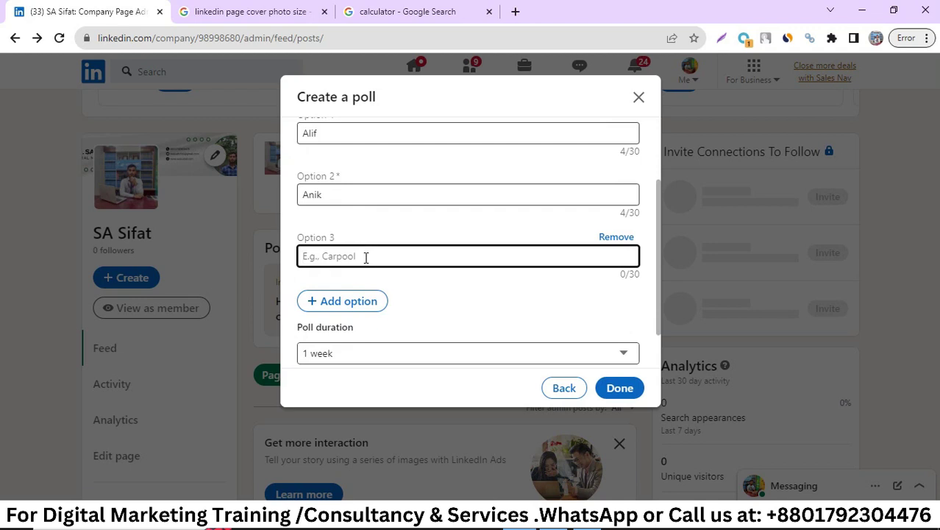
type("A")
type("smul")
- Set the poll duration to 1 day and finish the poll
left_click(410, 355)
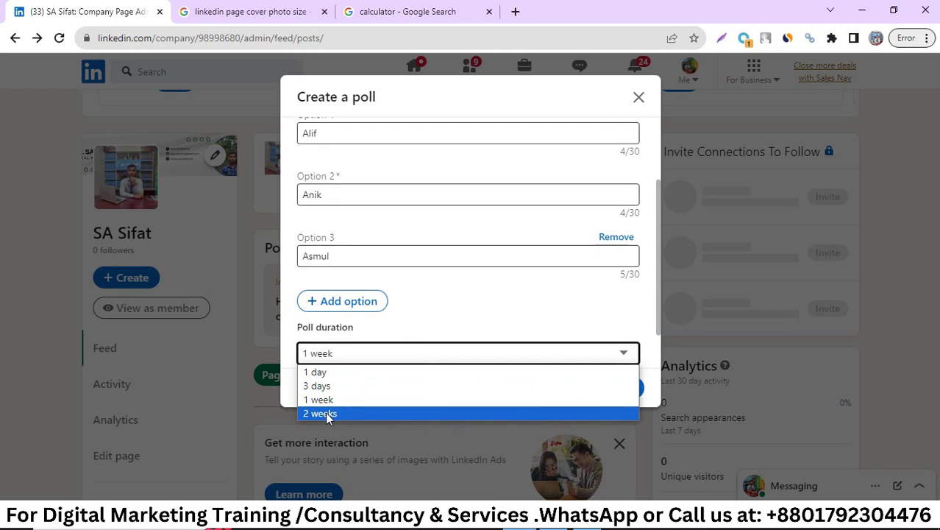
left_click(359, 375)
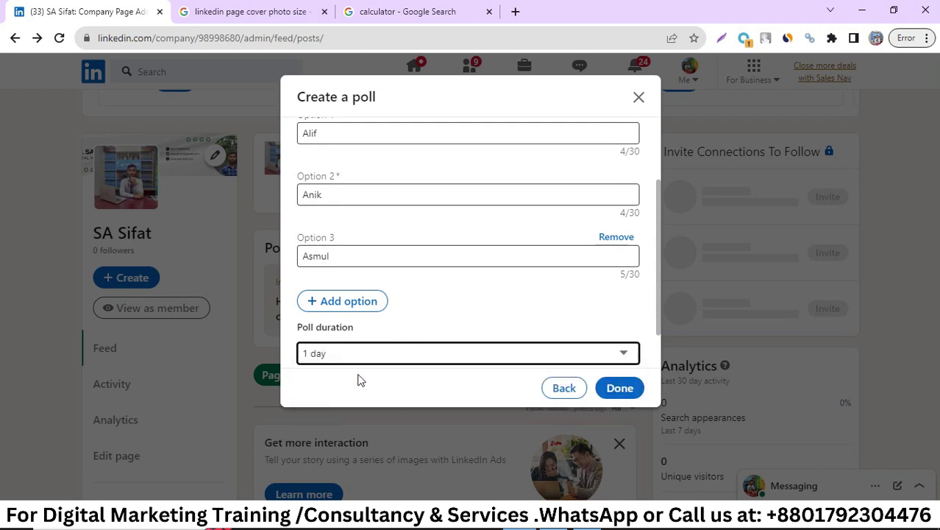
left_click(630, 395)
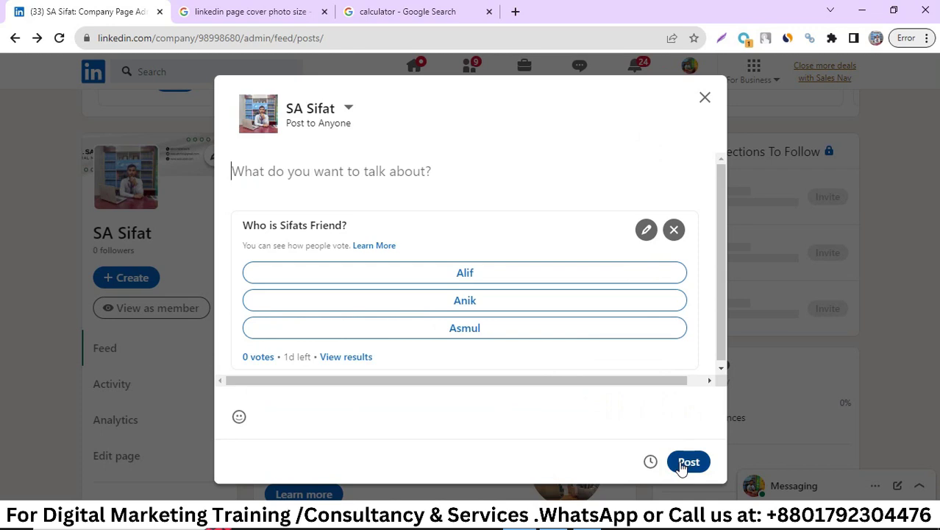
- Post the poll on the company page, then reshare it to the personal profile feed
left_click(495, 175)
left_click(685, 472)
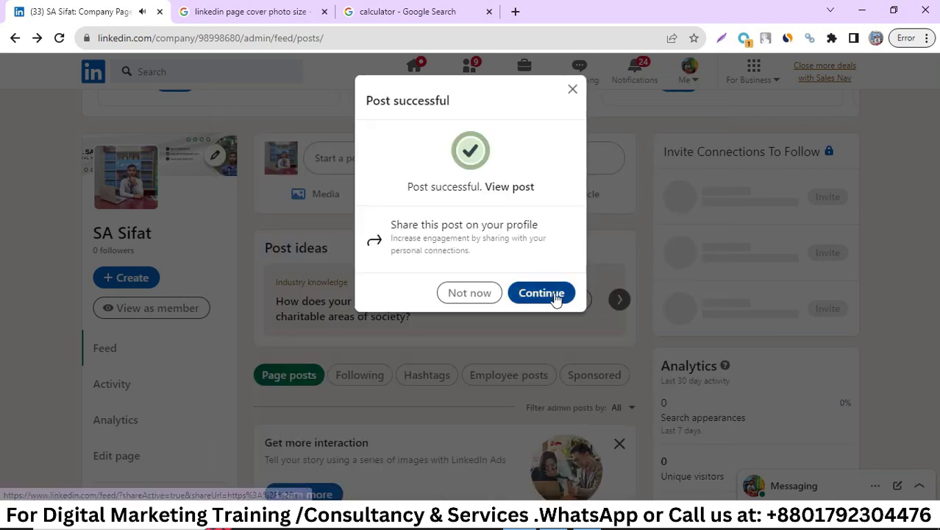
left_click(554, 296)
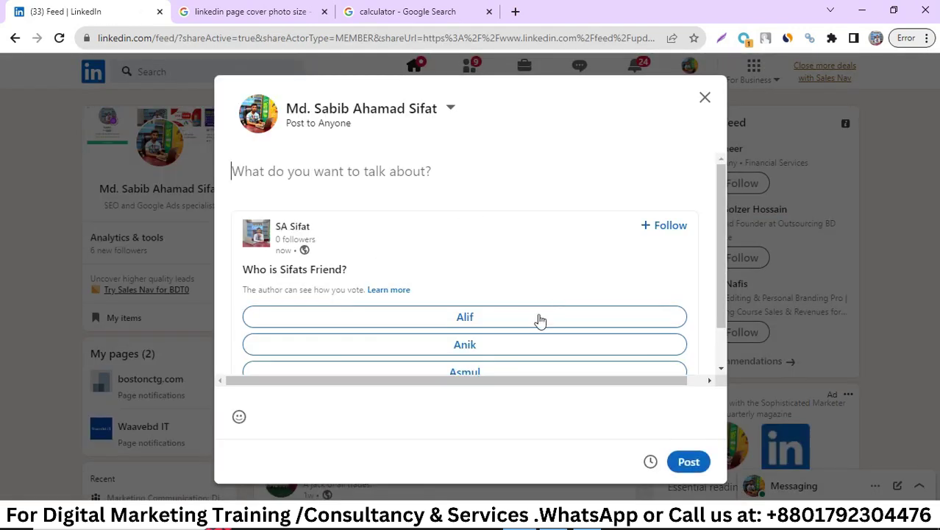
scroll(539, 322, "down", 1)
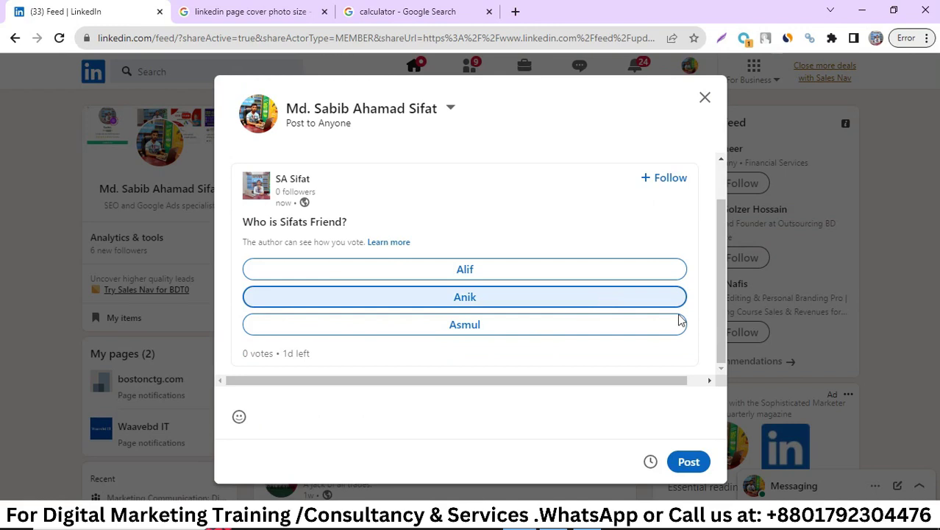
left_click(685, 460)
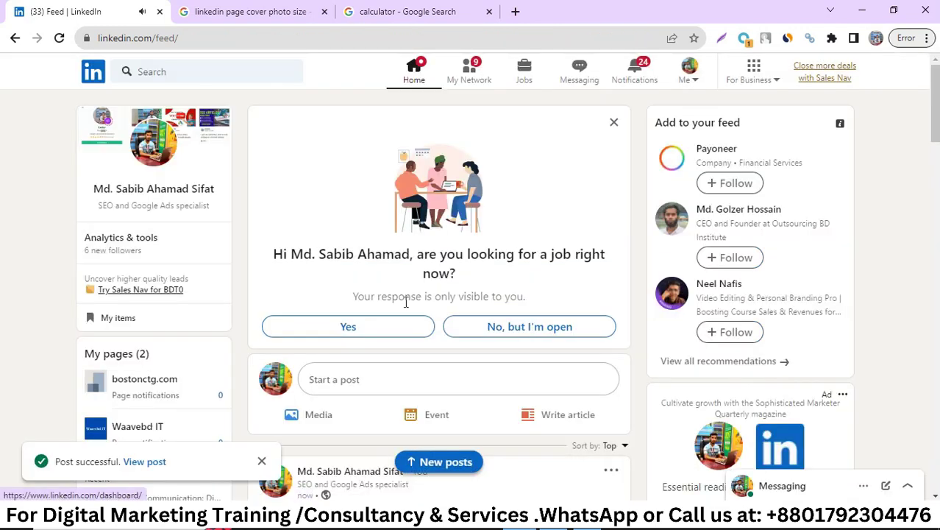
- Vote for the poll's first option, then return to the company admin feed
scroll(407, 308, "down", 5)
scroll(406, 308, "up", 2)
scroll(406, 306, "up", 2)
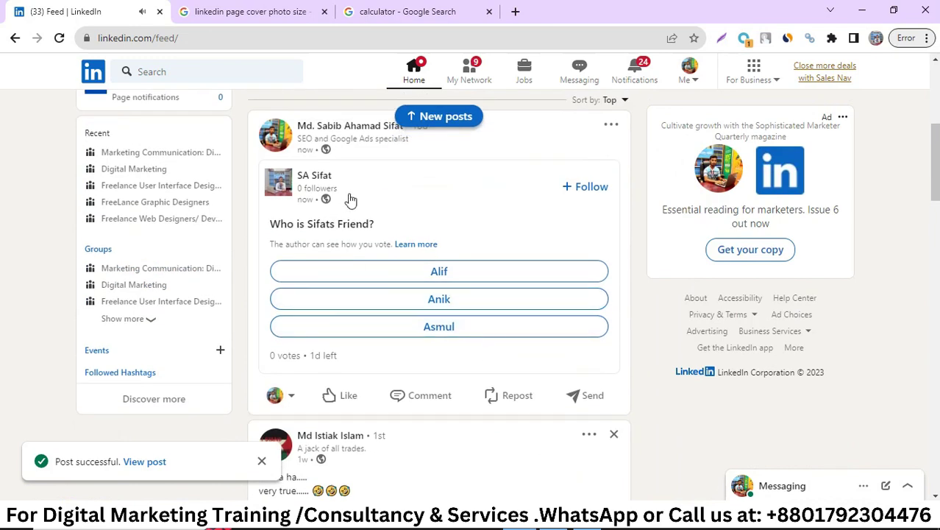
left_click(454, 278)
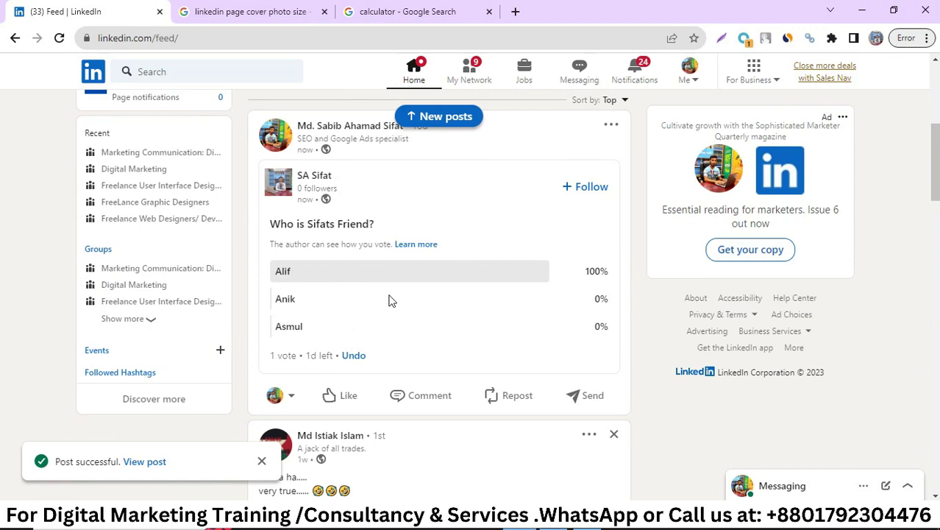
scroll(390, 300, "up", 1)
scroll(390, 300, "up", 1)
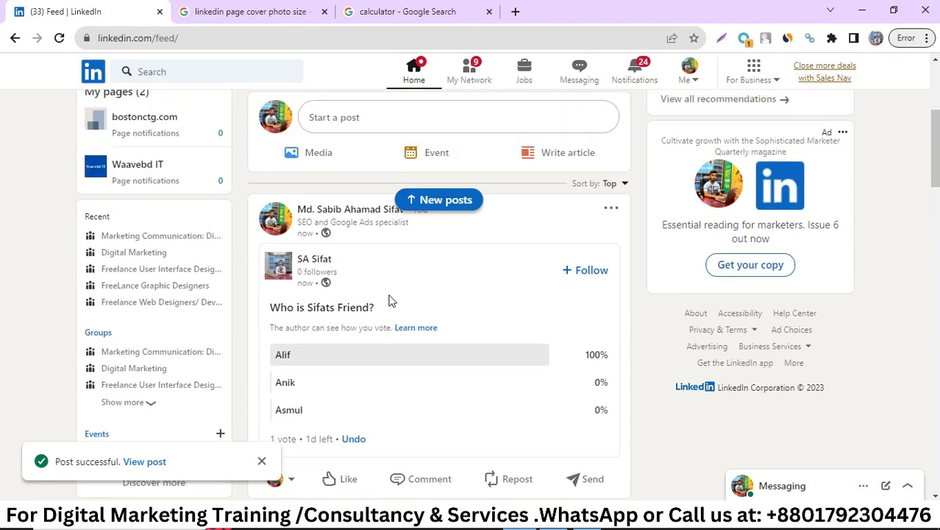
scroll(390, 300, "up", 1)
scroll(390, 300, "up", 2)
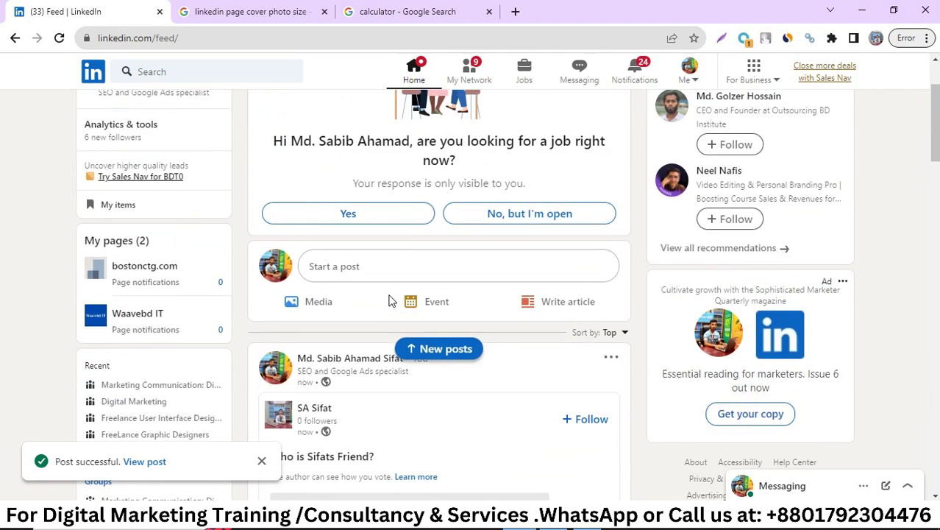
left_click(15, 39)
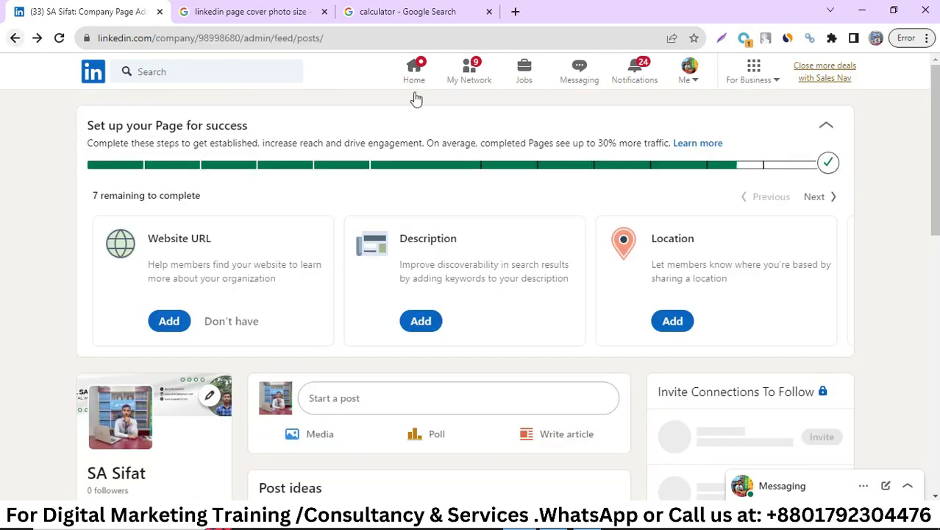
- Open a new company article via Write article and Get started, clearing test body text
scroll(409, 330, "down", 2)
scroll(408, 330, "down", 2)
scroll(407, 330, "up", 1)
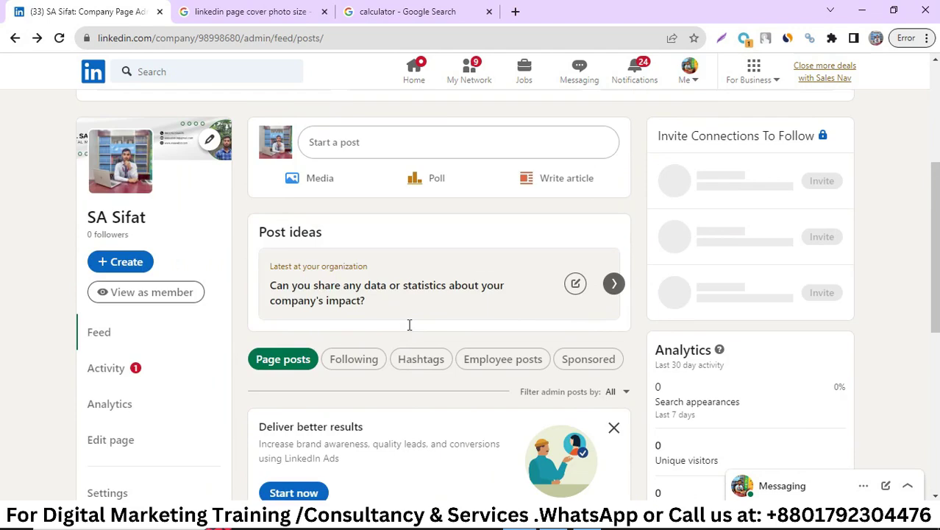
left_click(532, 193)
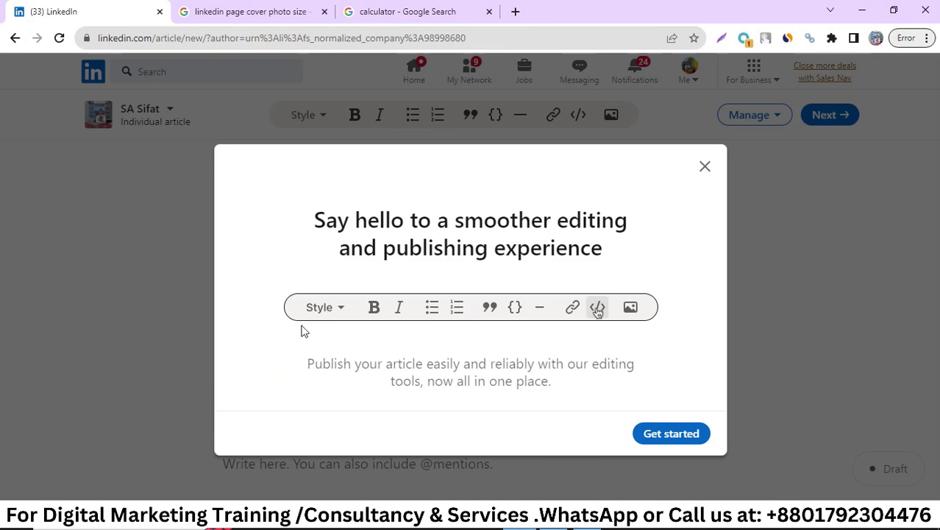
left_click(664, 445)
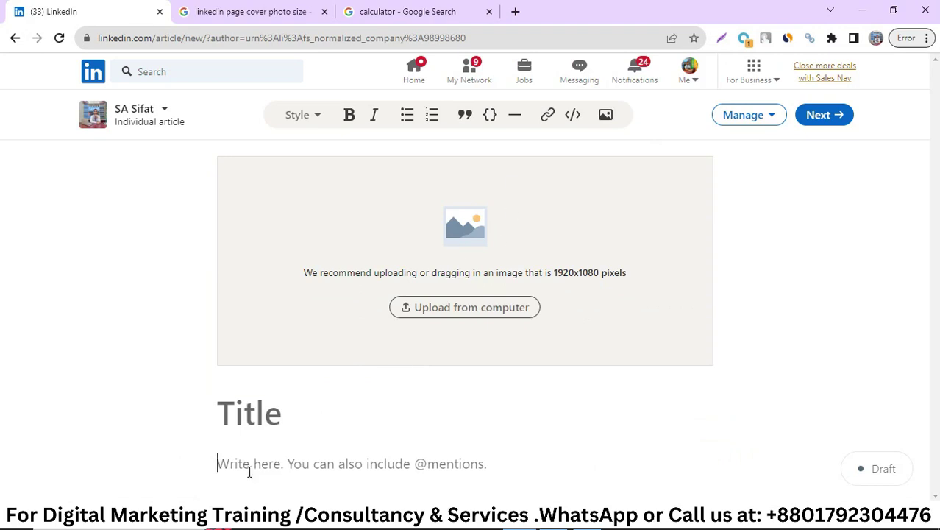
type("jhhjhhfsdh")
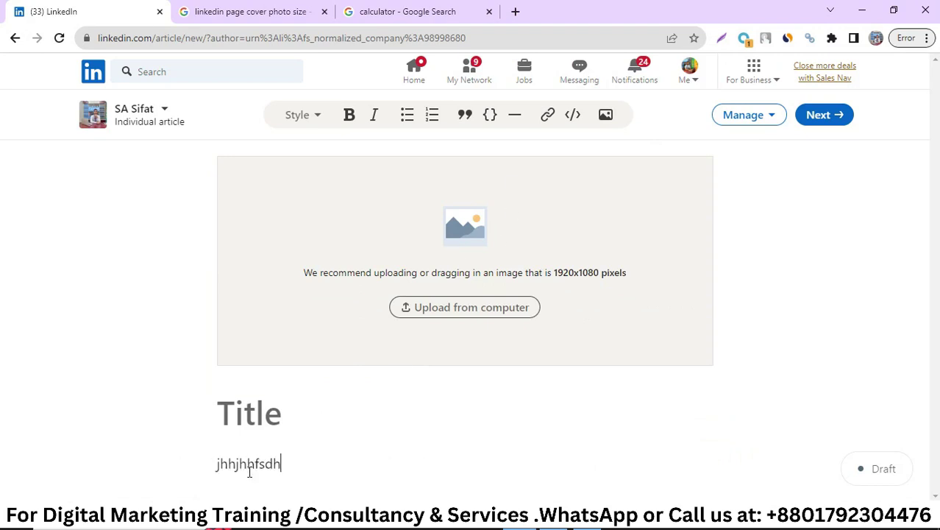
key("BackSpace")
key("BackSpace")
key("BackSpace")
key("BackSpace")
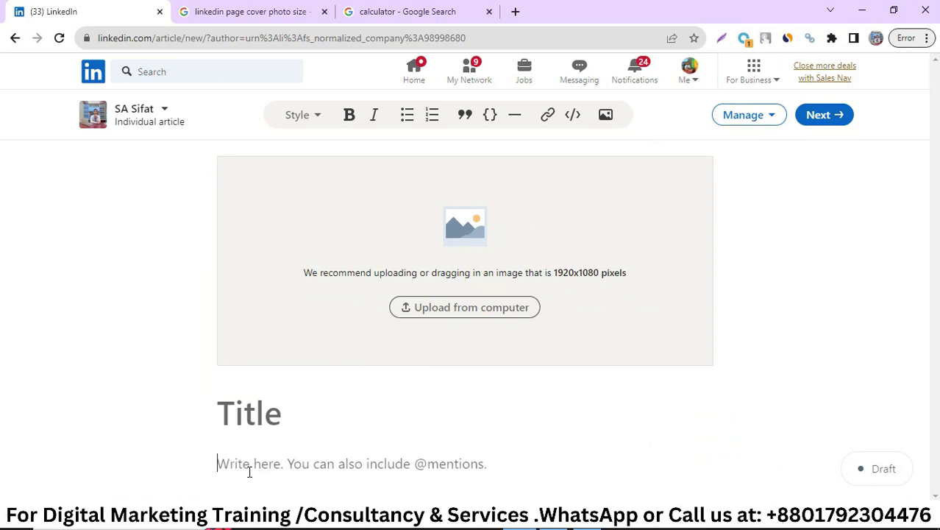
- Upload LOGO 2 as the article cover and title the article 'Varendra IT'
left_click(471, 306)
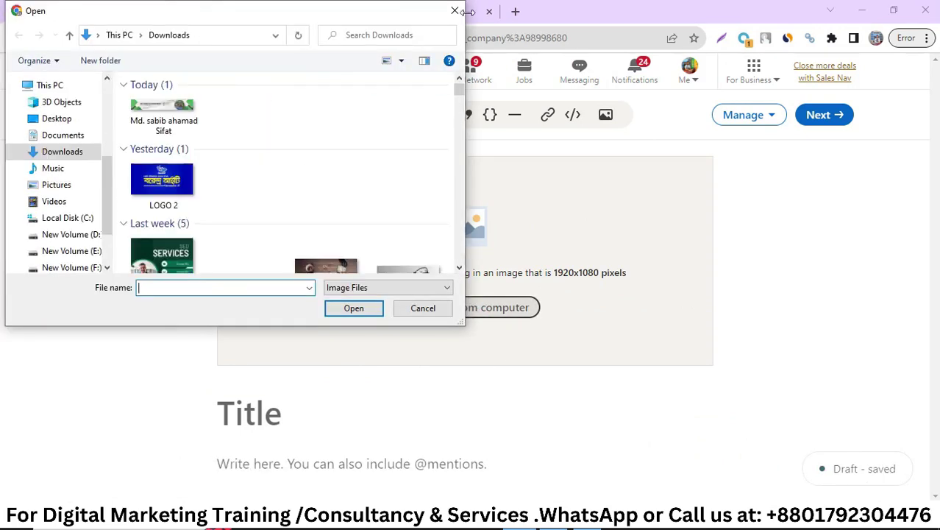
double_click(185, 175)
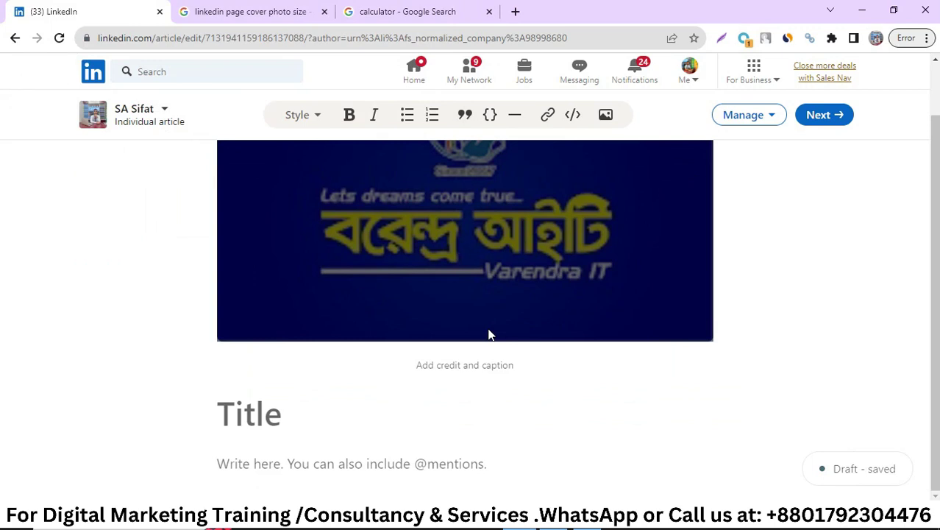
left_click(266, 418)
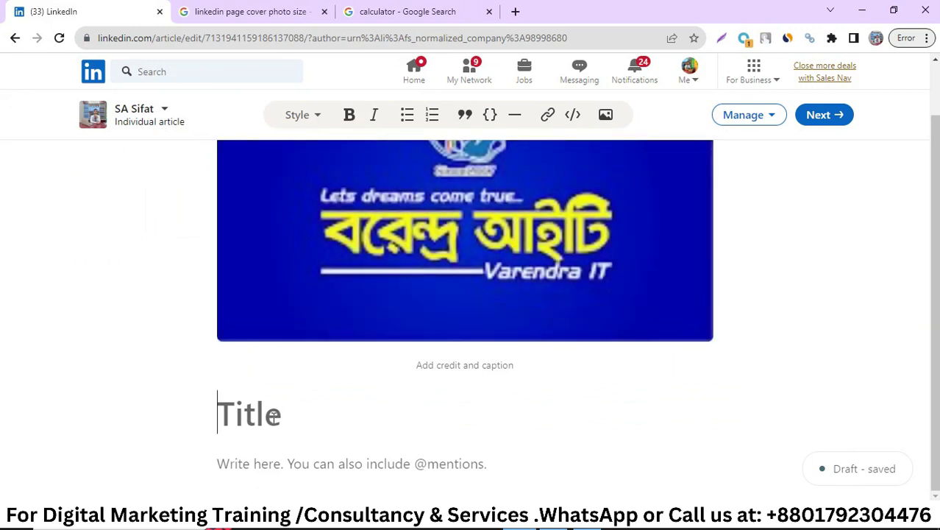
type("Va")
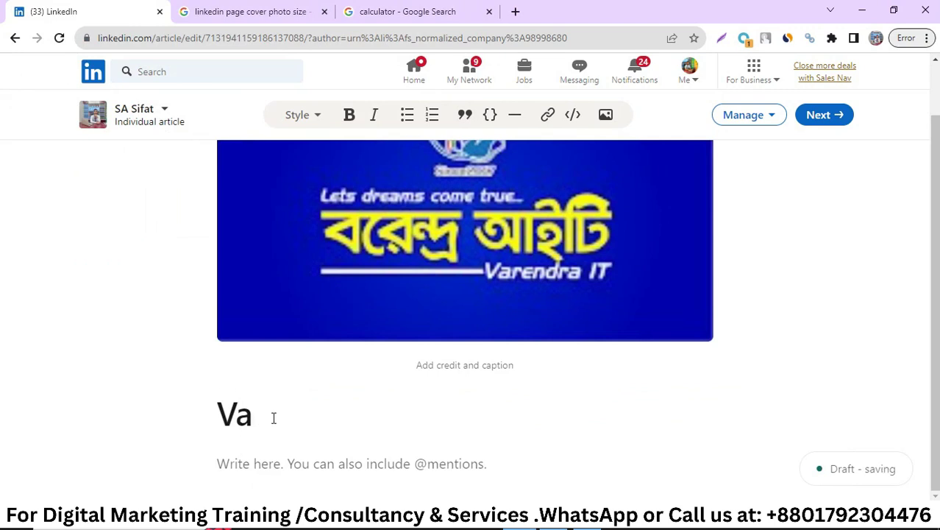
type("rendra ")
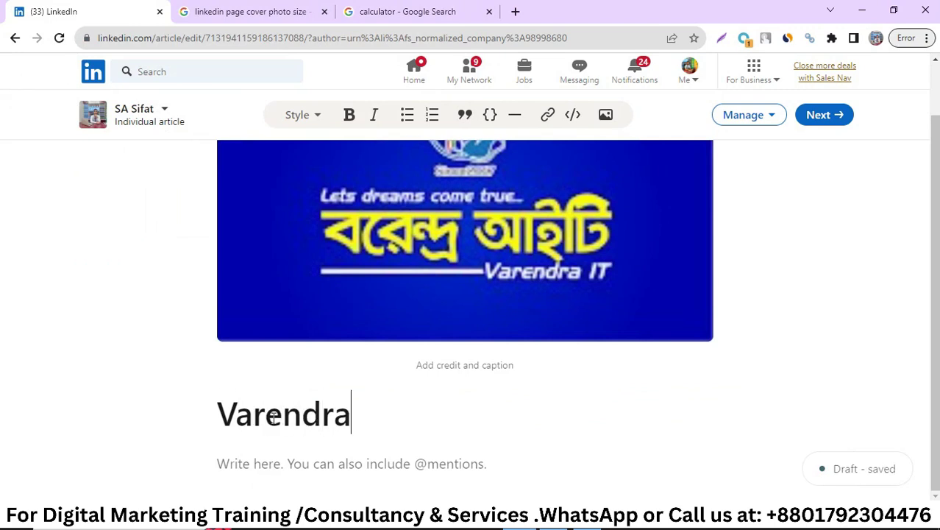
type("IT")
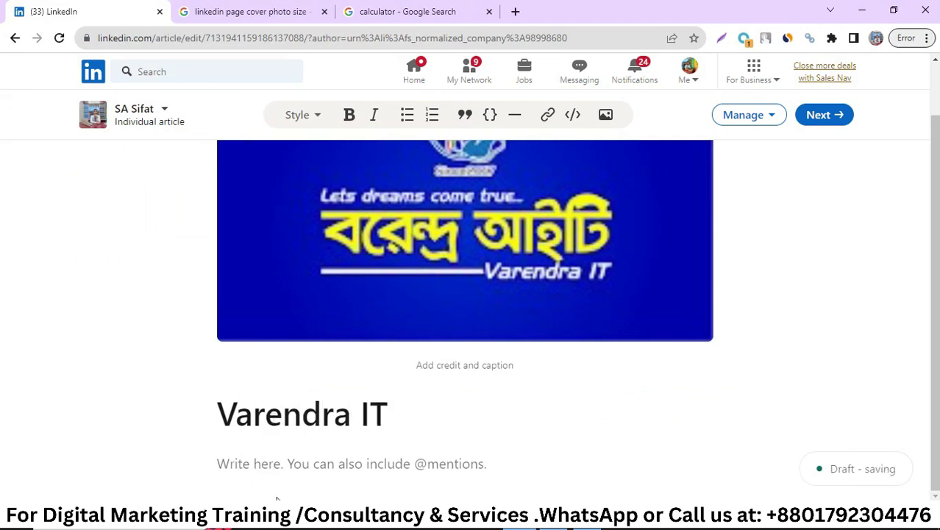
left_click(383, 466)
left_click(824, 117)
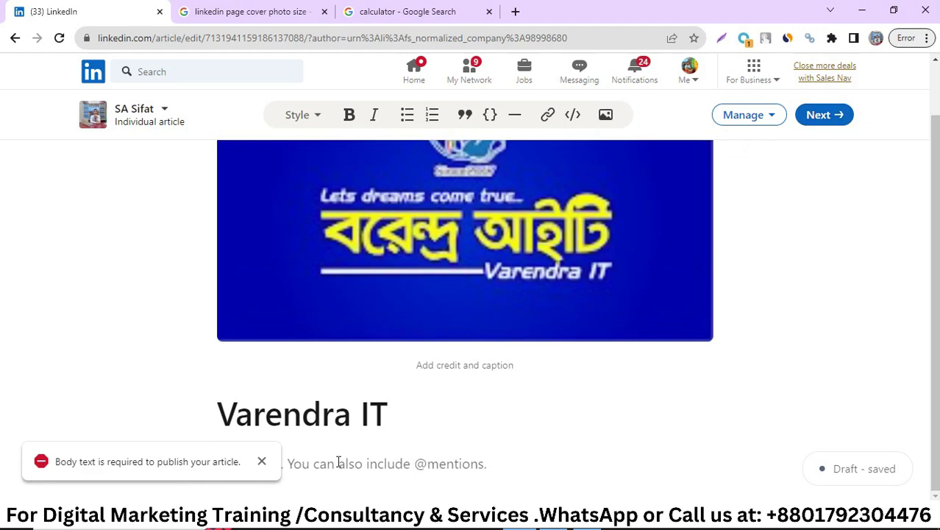
type("2")
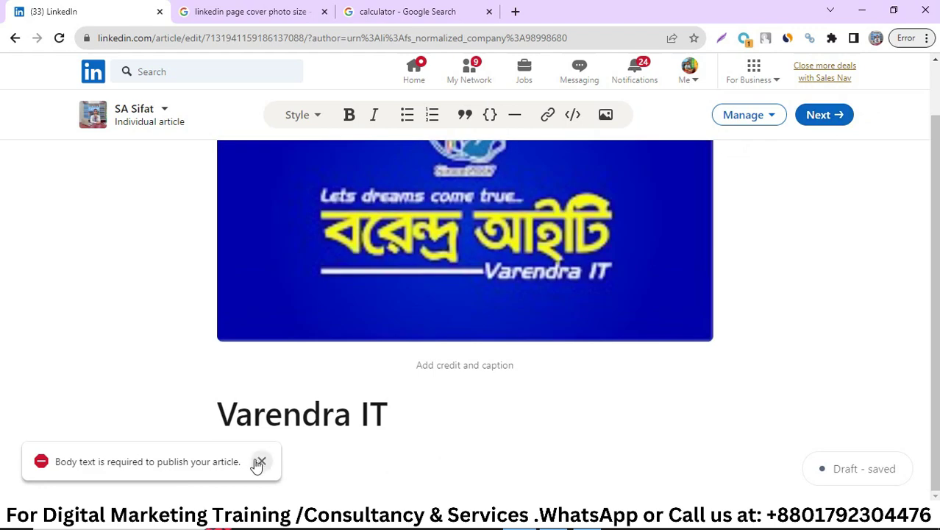
left_click(261, 462)
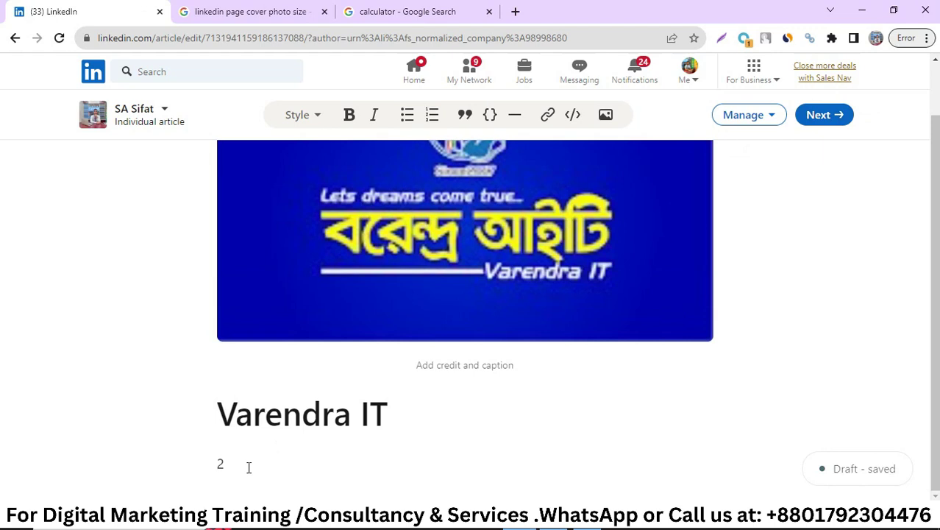
key("BackSpace")
type("@")
type("vare")
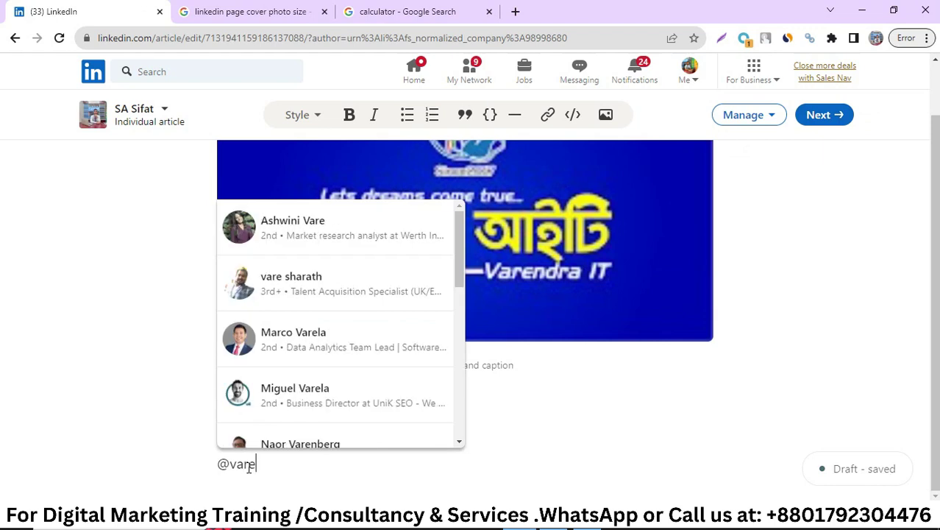
type("nd")
type("ra")
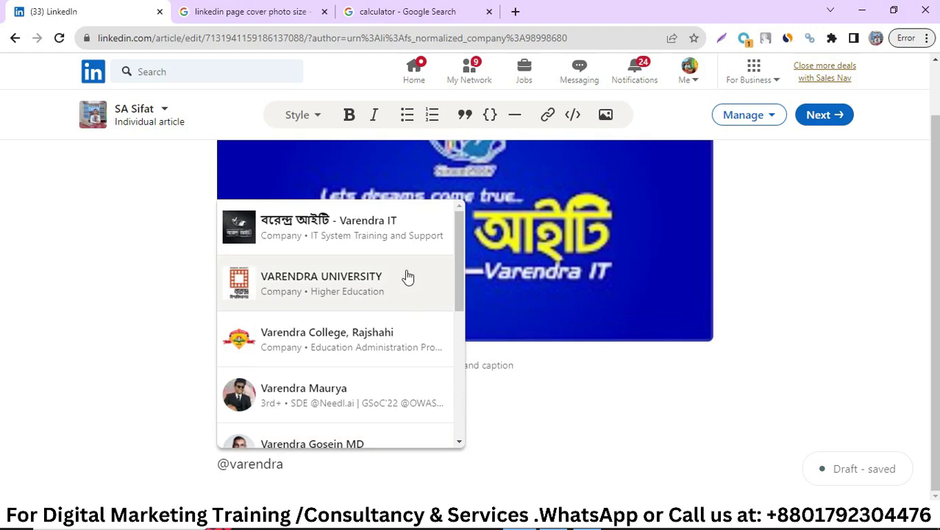
left_click(370, 237)
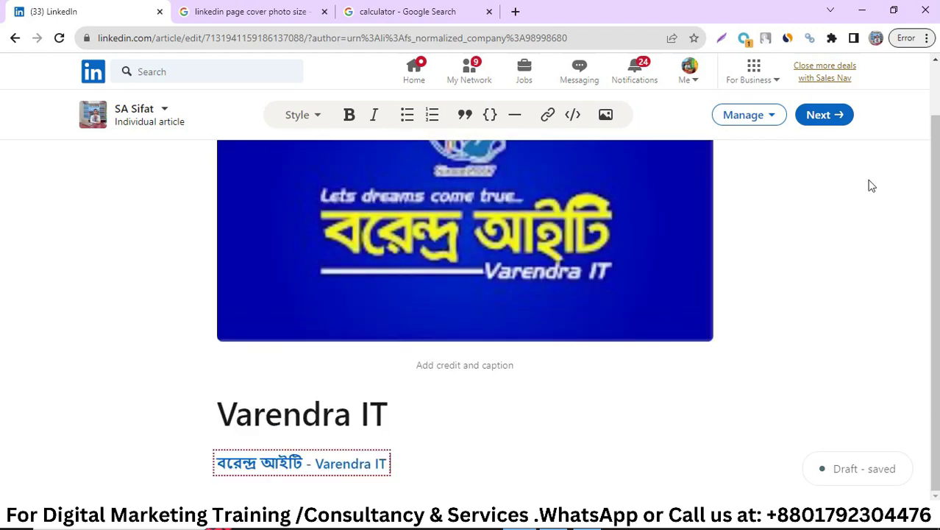
left_click(825, 116)
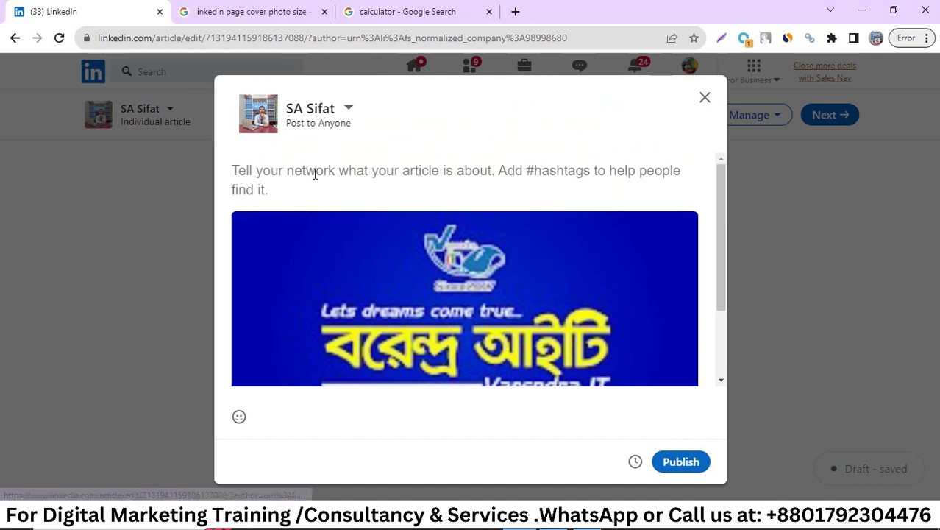
- Close the publish dialog without publishing, discarding the unfinished share post
left_click(315, 174)
type("jghjjfgjhj")
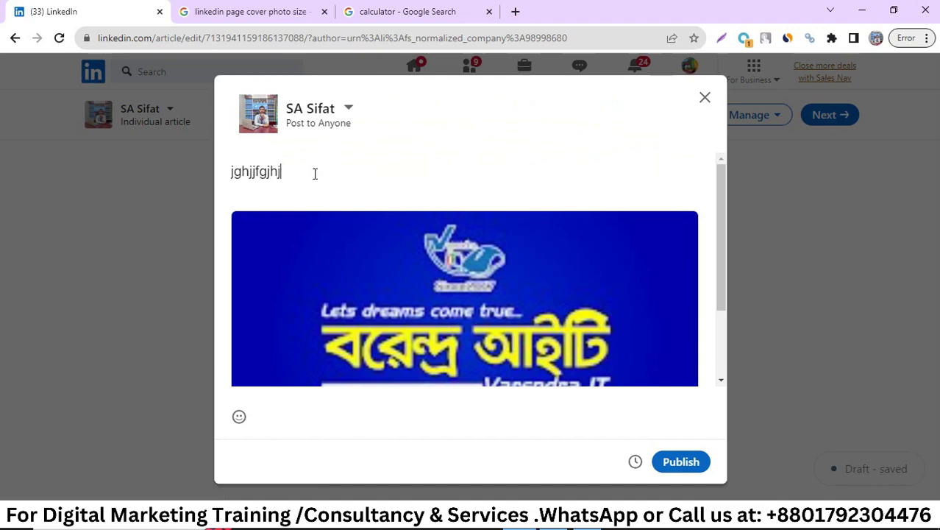
key("BackSpace")
key("BackSpace")
key("BackSpace")
key("BackSpace")
key("BackSpace")
key("BackSpace")
key("BackSpace")
key("BackSpace")
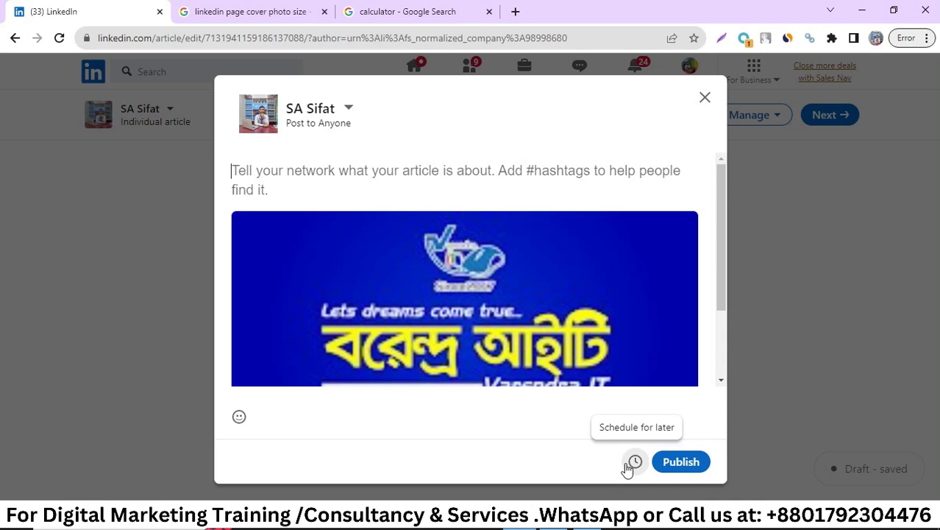
left_click(704, 97)
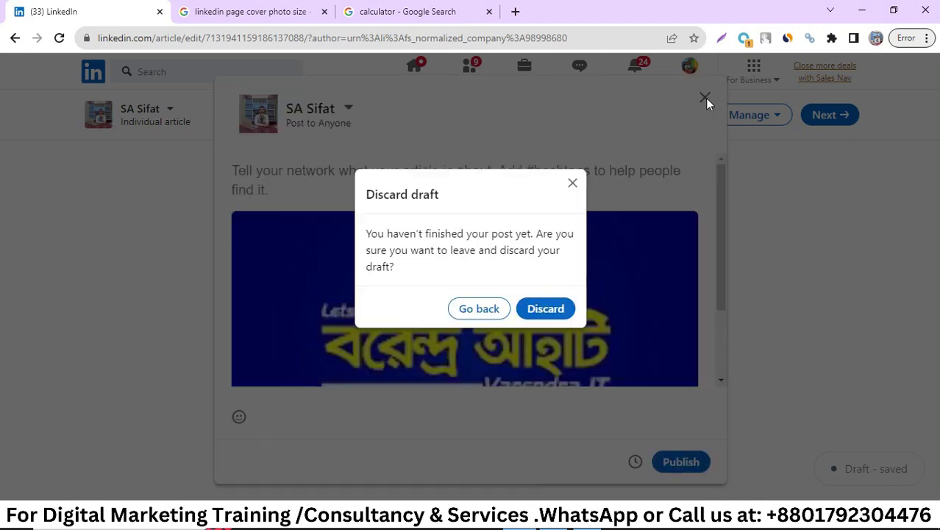
left_click(543, 309)
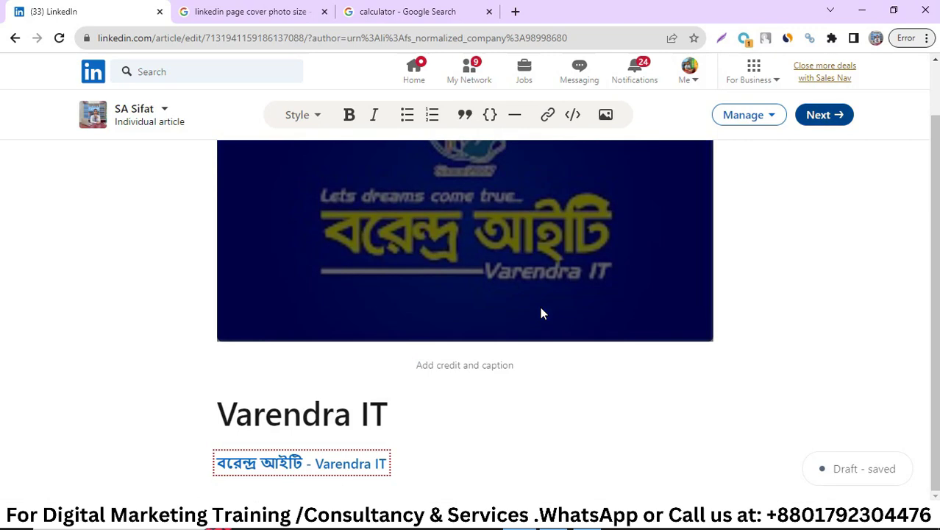
- Go back to the blank LinkedIn new-article page with no cover, title or body
left_click(6, 41)
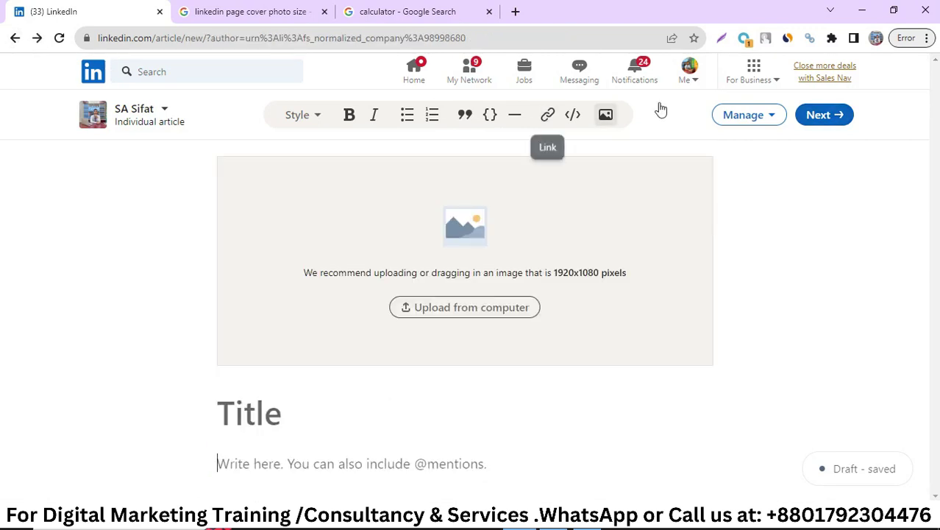